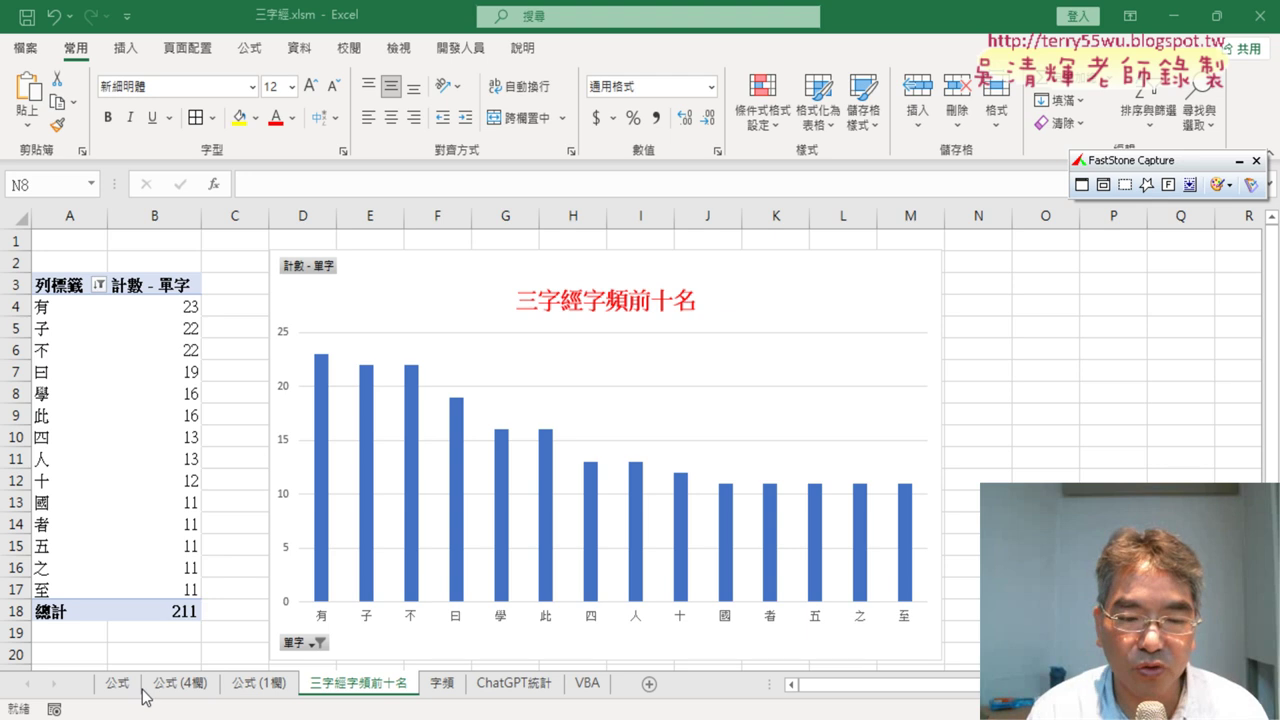
Switch to the 公式 sheet and select columns A to H holding the split phrases.
click(120, 688)
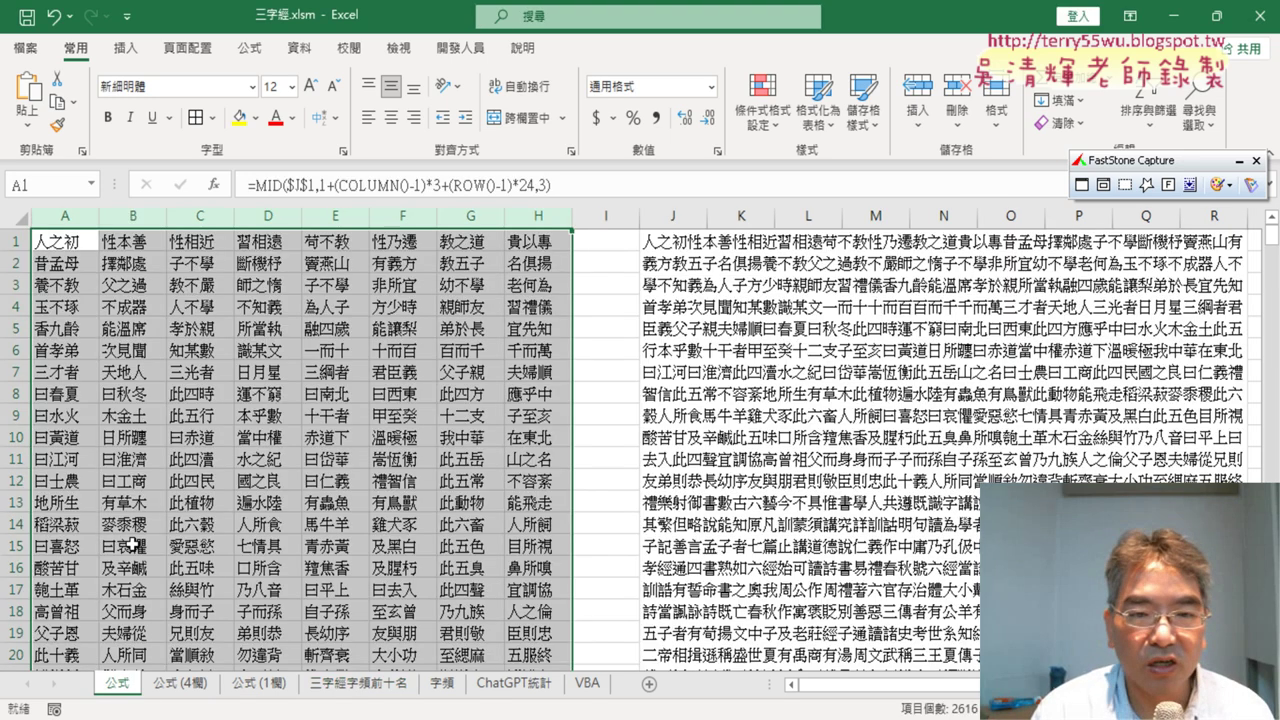
click(78, 216)
drag(78, 216, 540, 218)
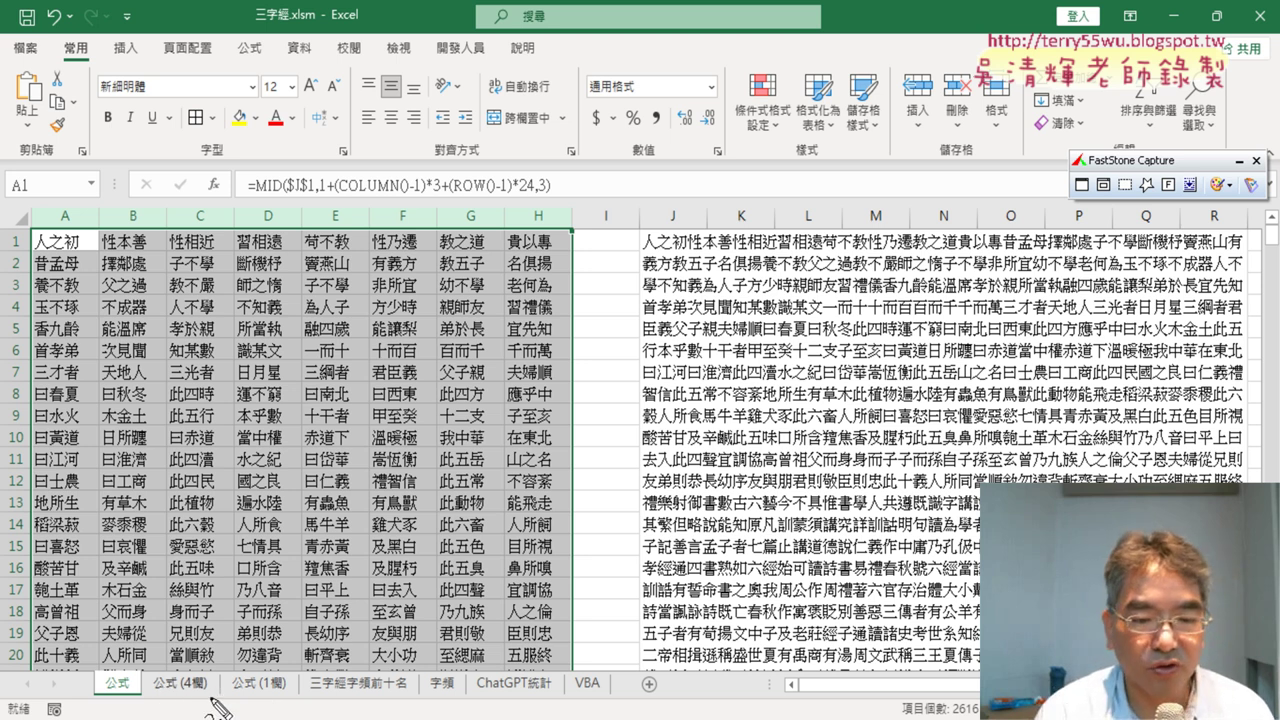
mouse_move(210, 702)
mouse_down()
mouse_move(150, 688)
mouse_move(220, 710)
mouse_move(297, 688)
mouse_move(268, 706)
mouse_up()
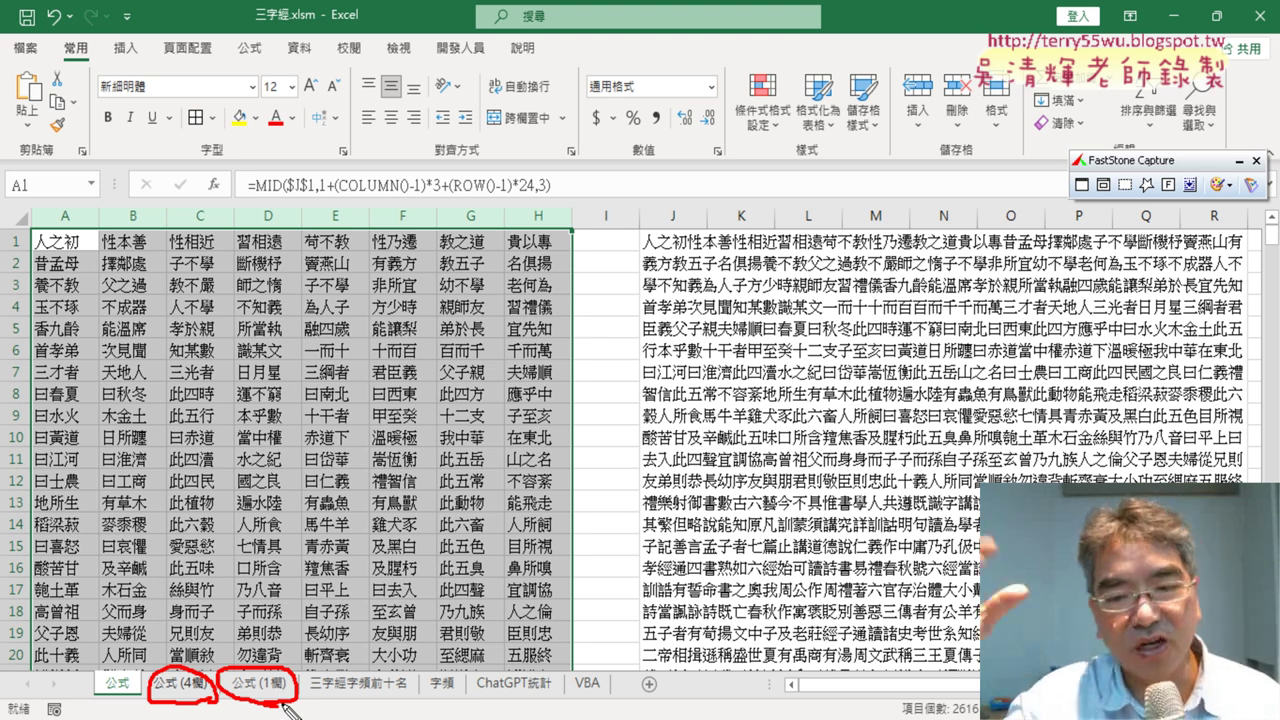
key(Escape)
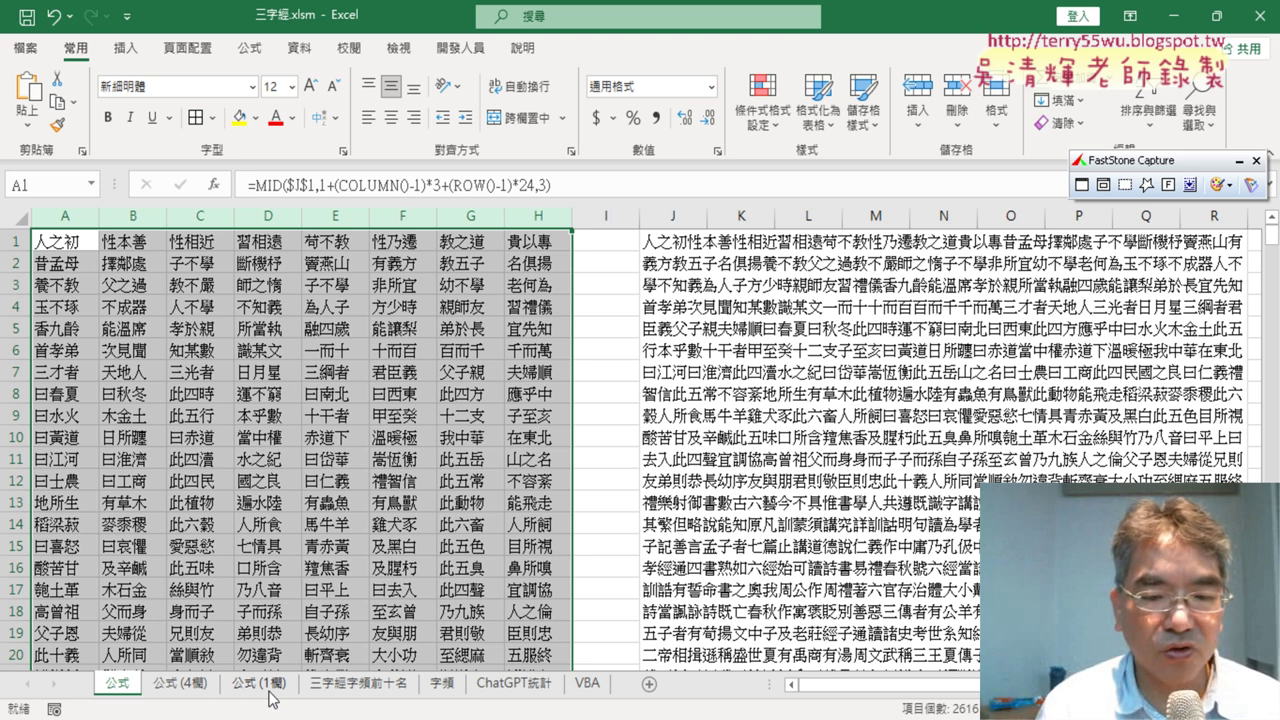
Show the 公式 (1欄) sheet with row 1 selected and the Insert (插入) ribbon displayed.
click(258, 683)
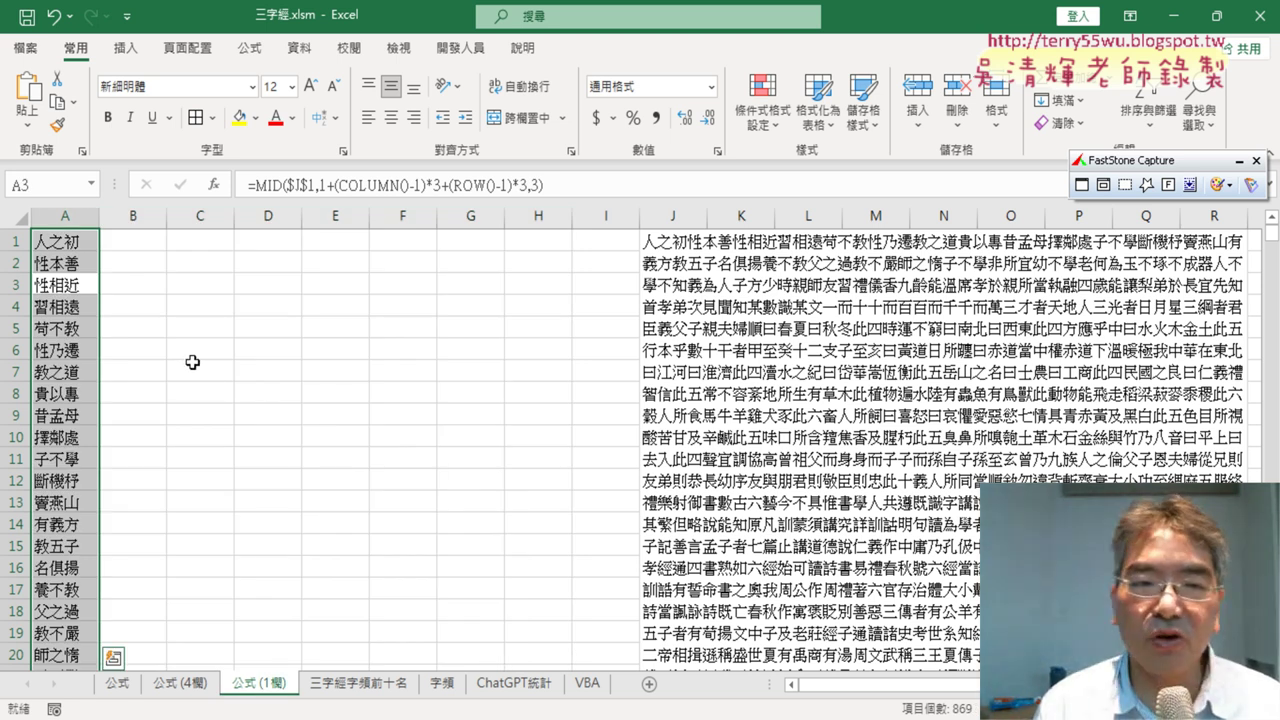
click(17, 241)
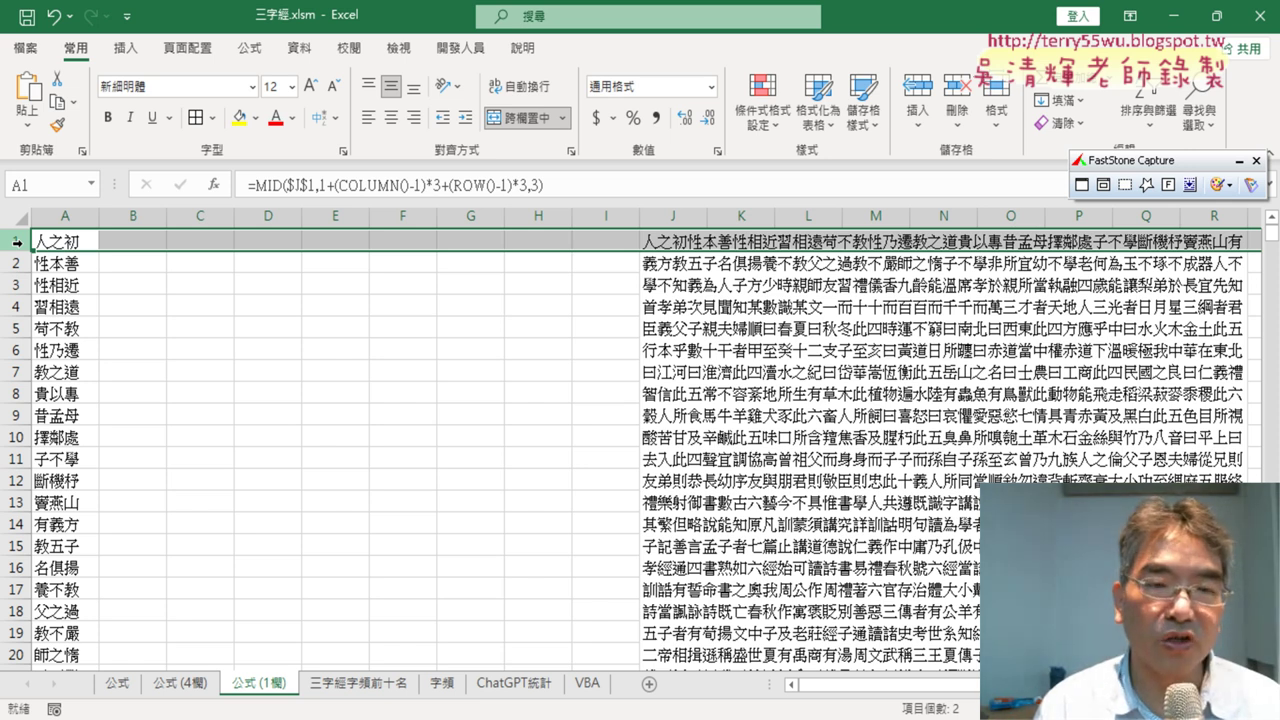
click(125, 47)
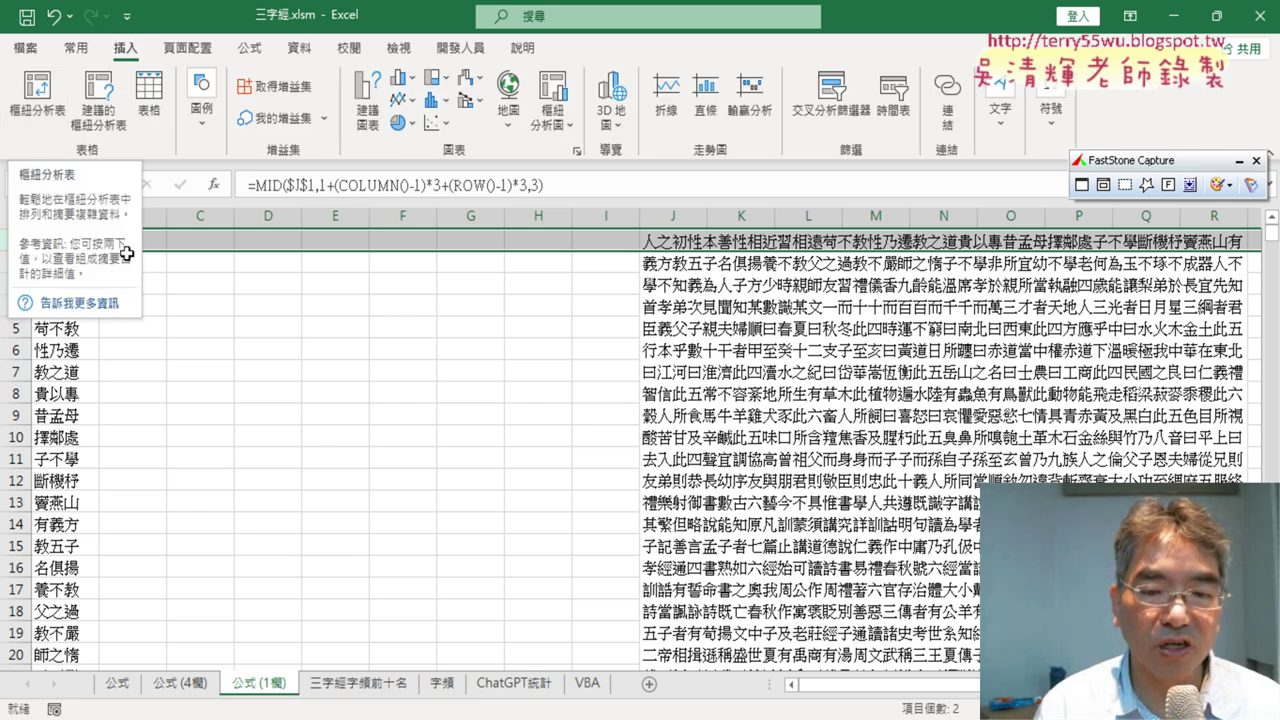
click(447, 690)
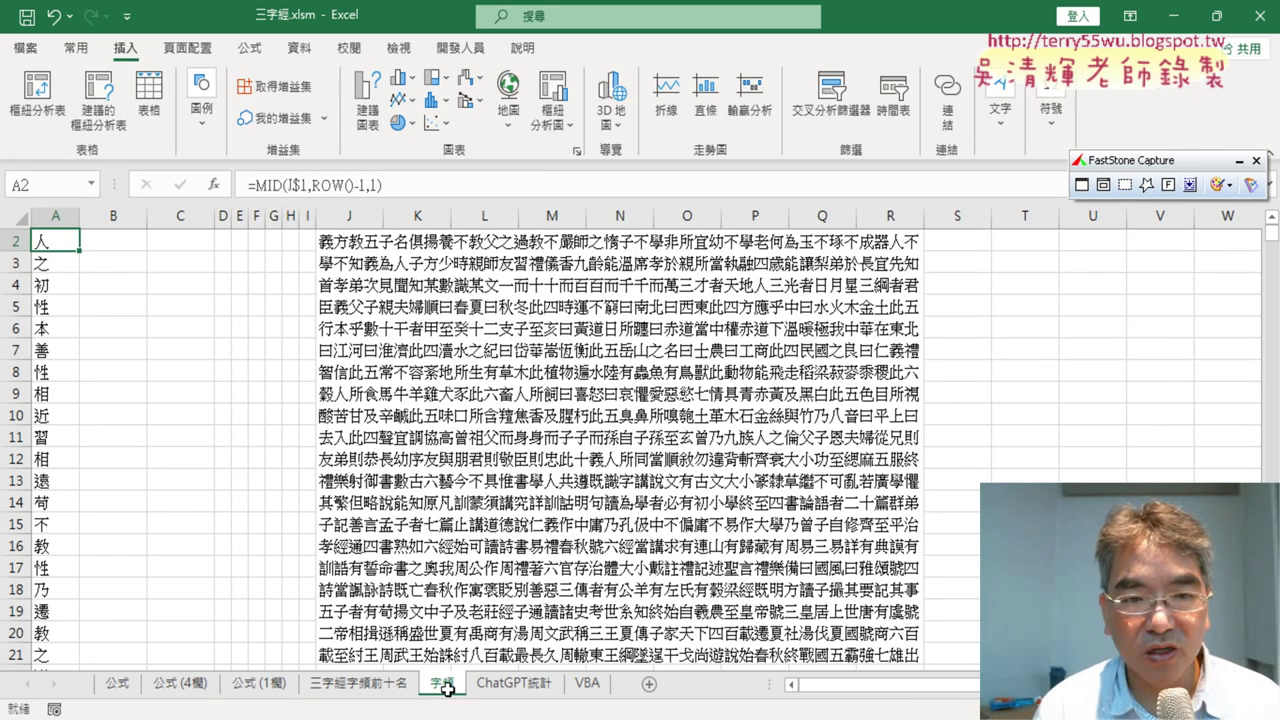
click(61, 241)
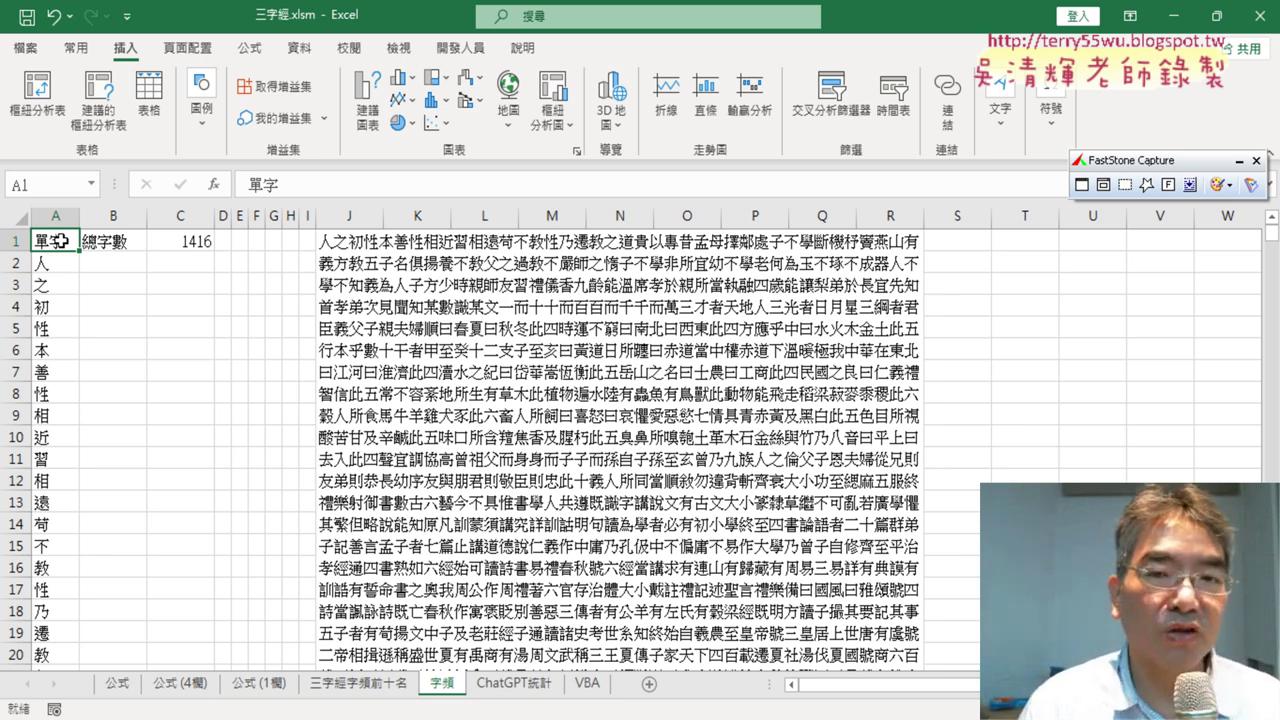
click(389, 694)
click(138, 347)
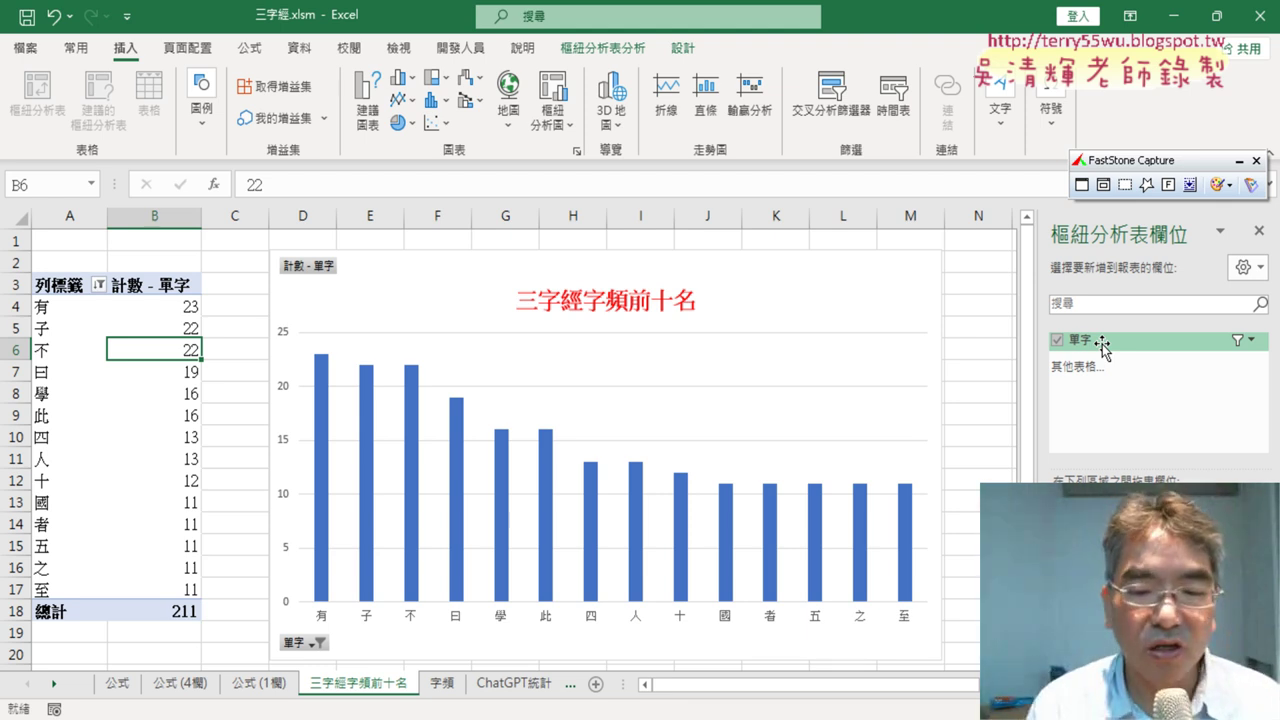
click(259, 683)
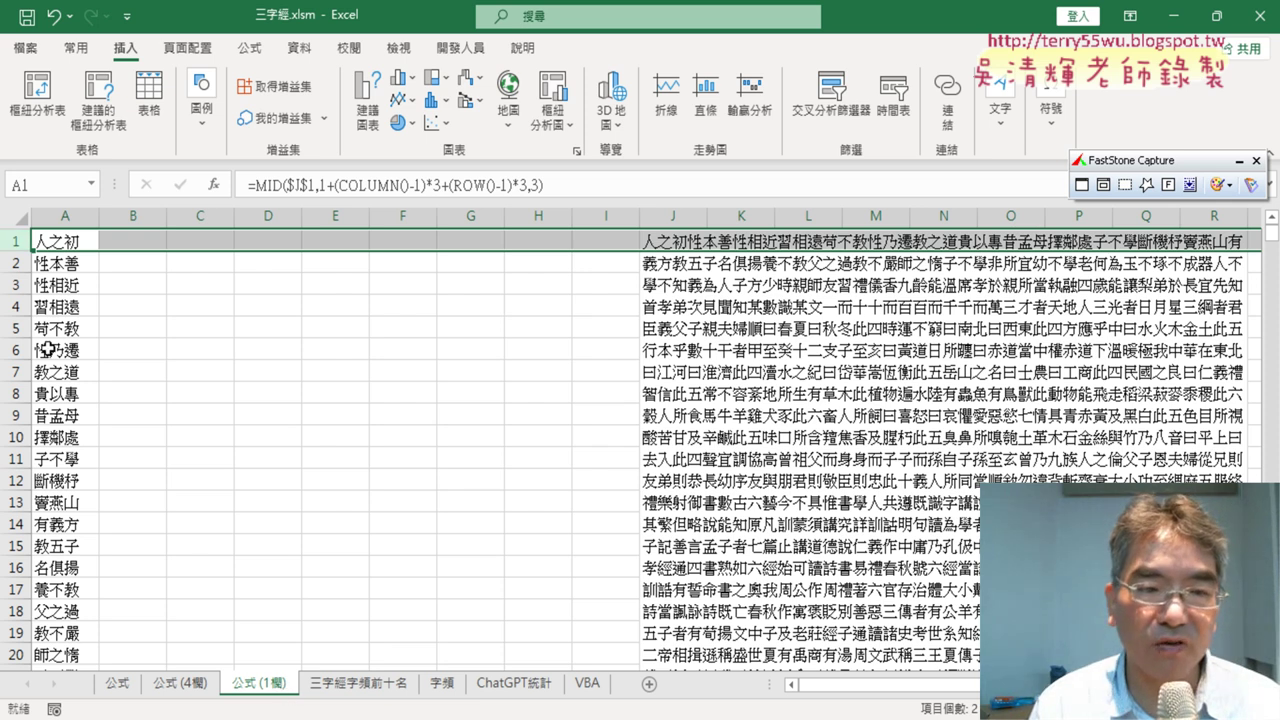
Insert a blank row above row 1 and check A2's shifted MID formula.
right_click(14, 241)
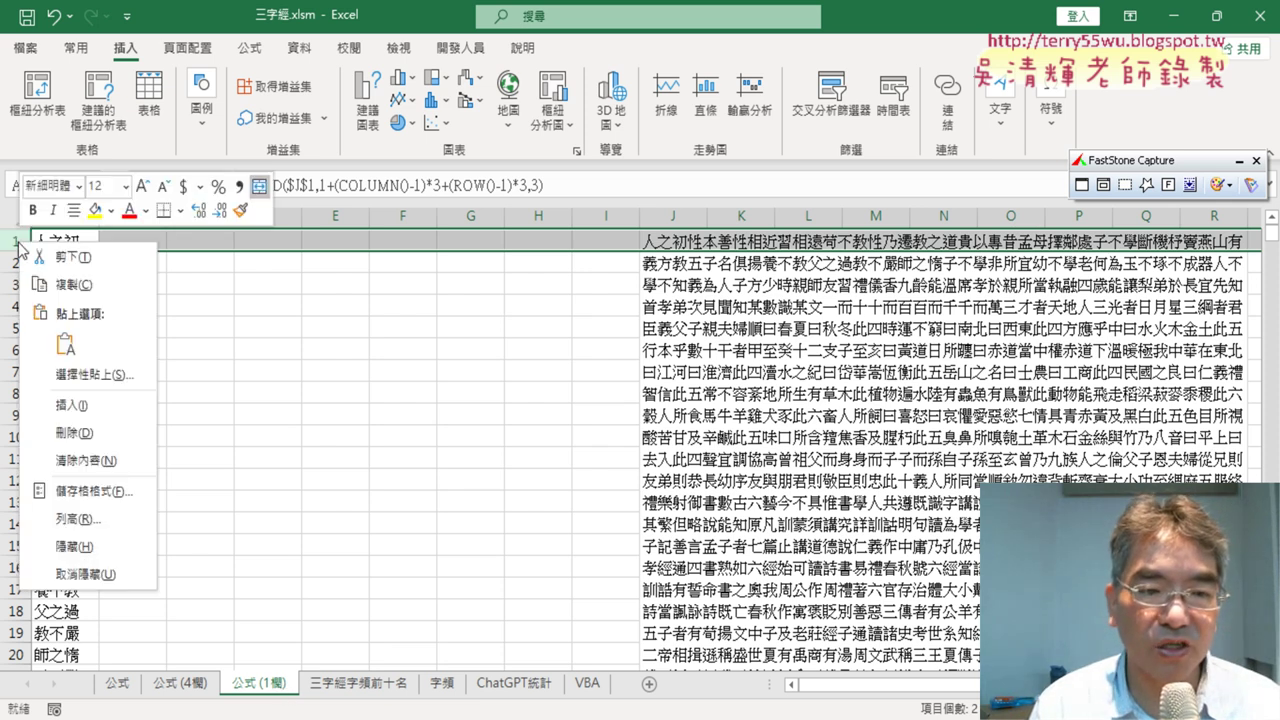
click(84, 407)
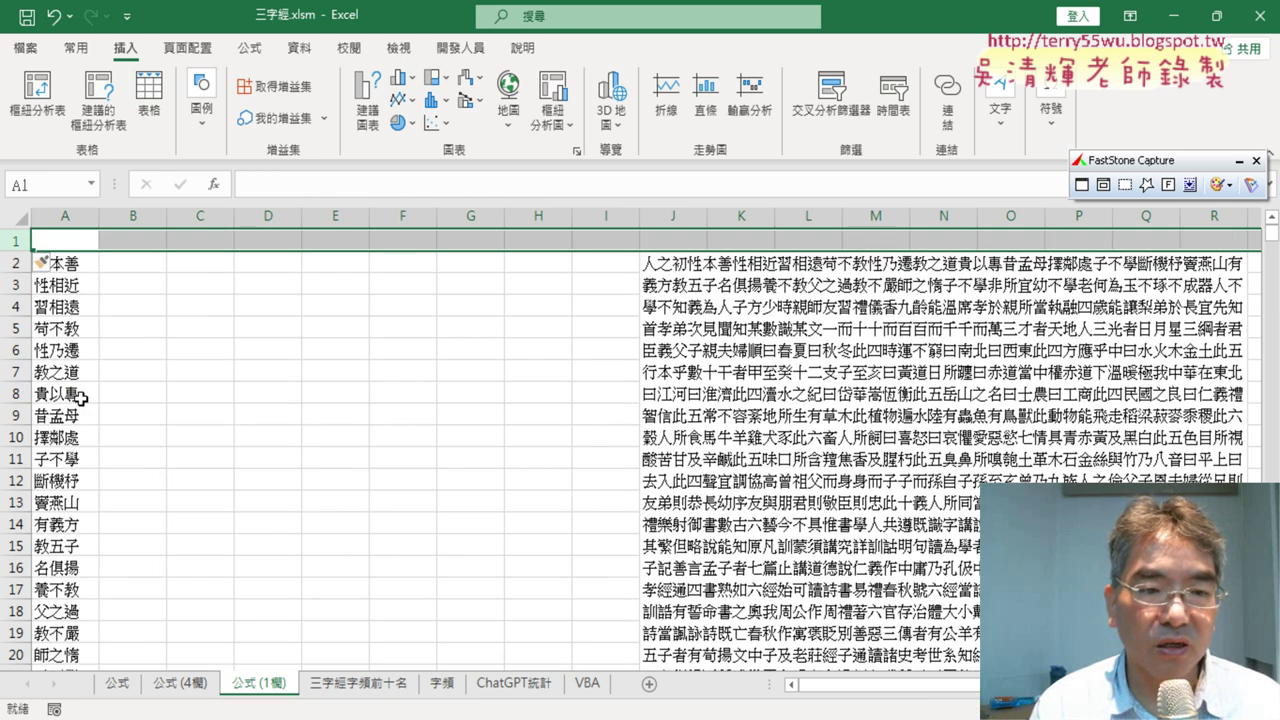
click(292, 401)
click(88, 266)
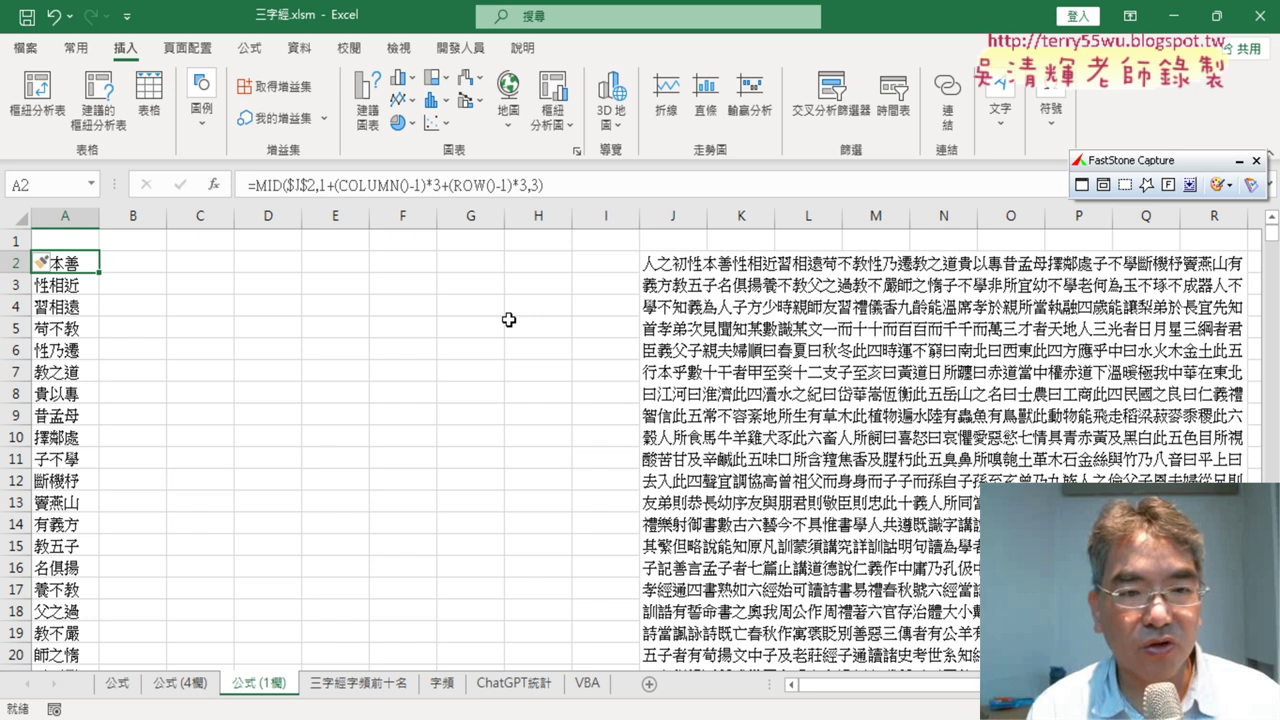
Enter the heading 三字經 in cell A1.
click(86, 239)
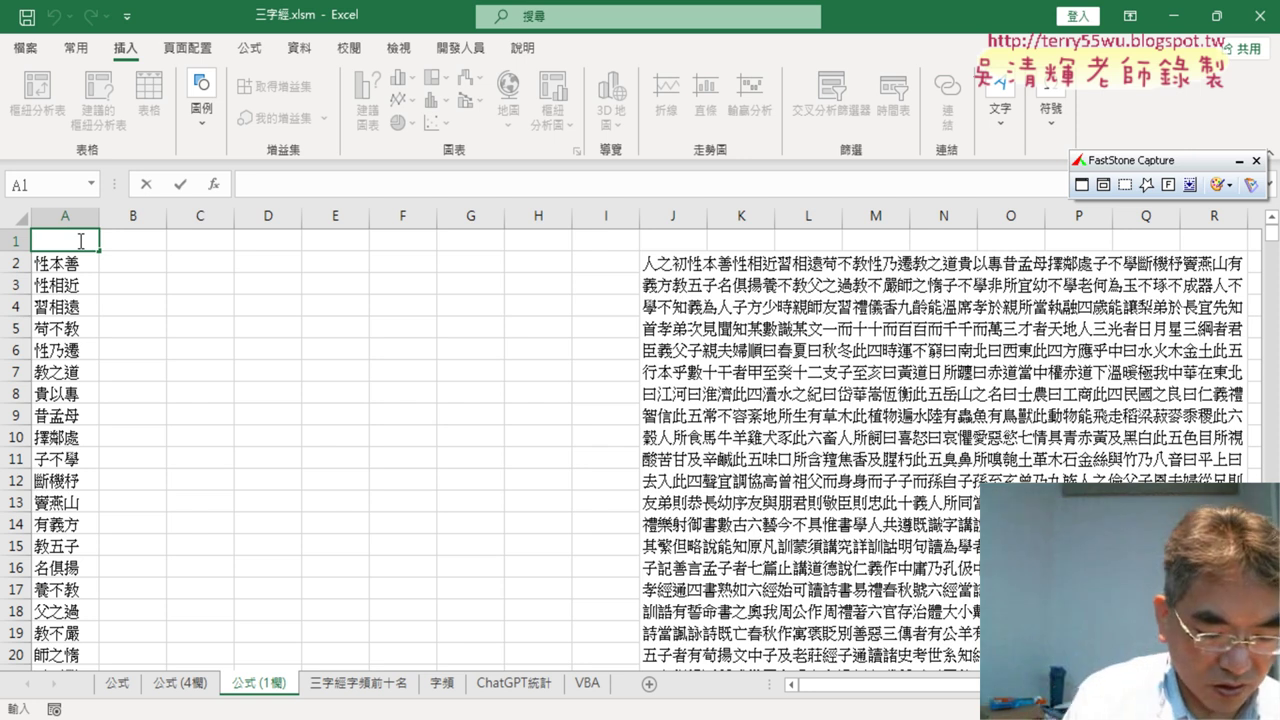
text(三)
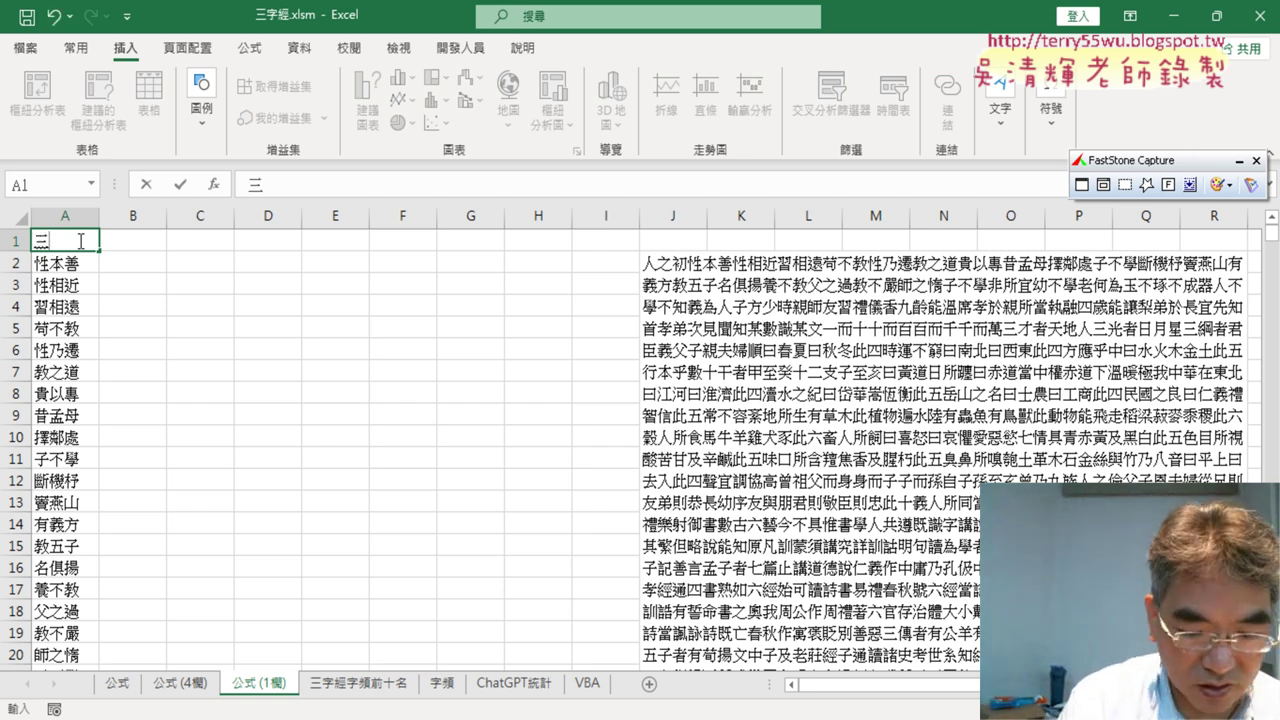
text(字)
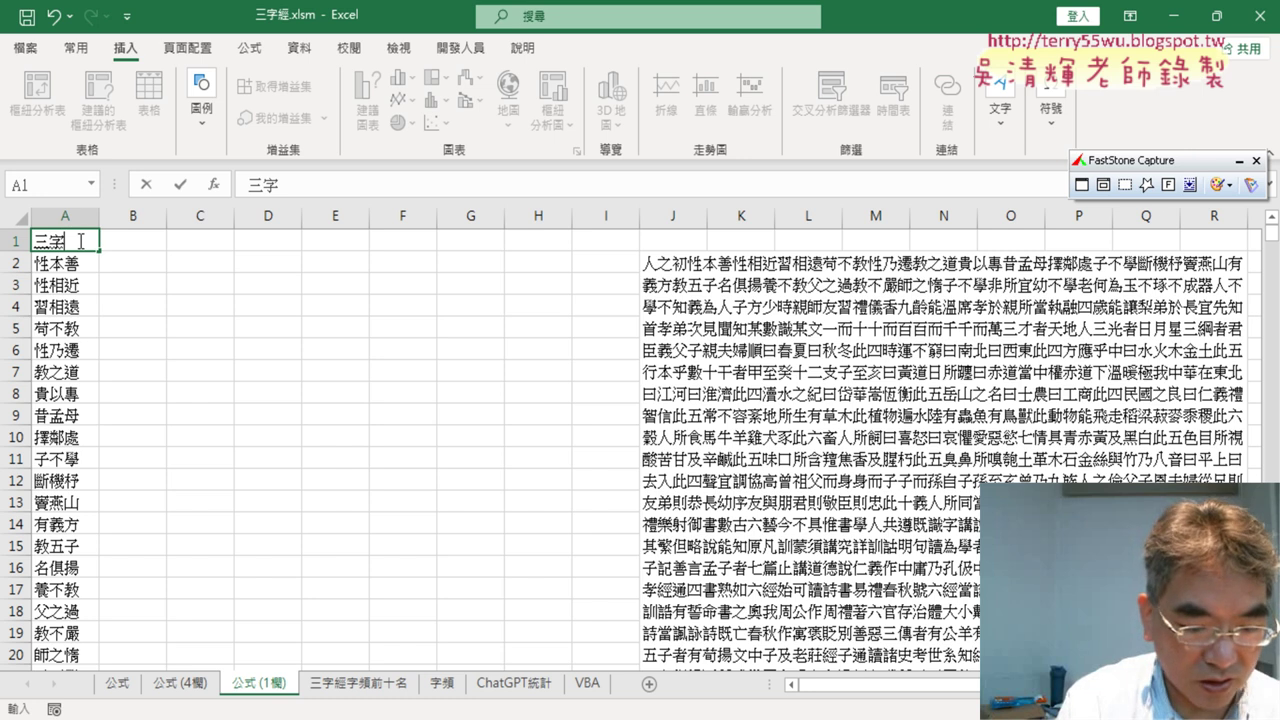
text(經)
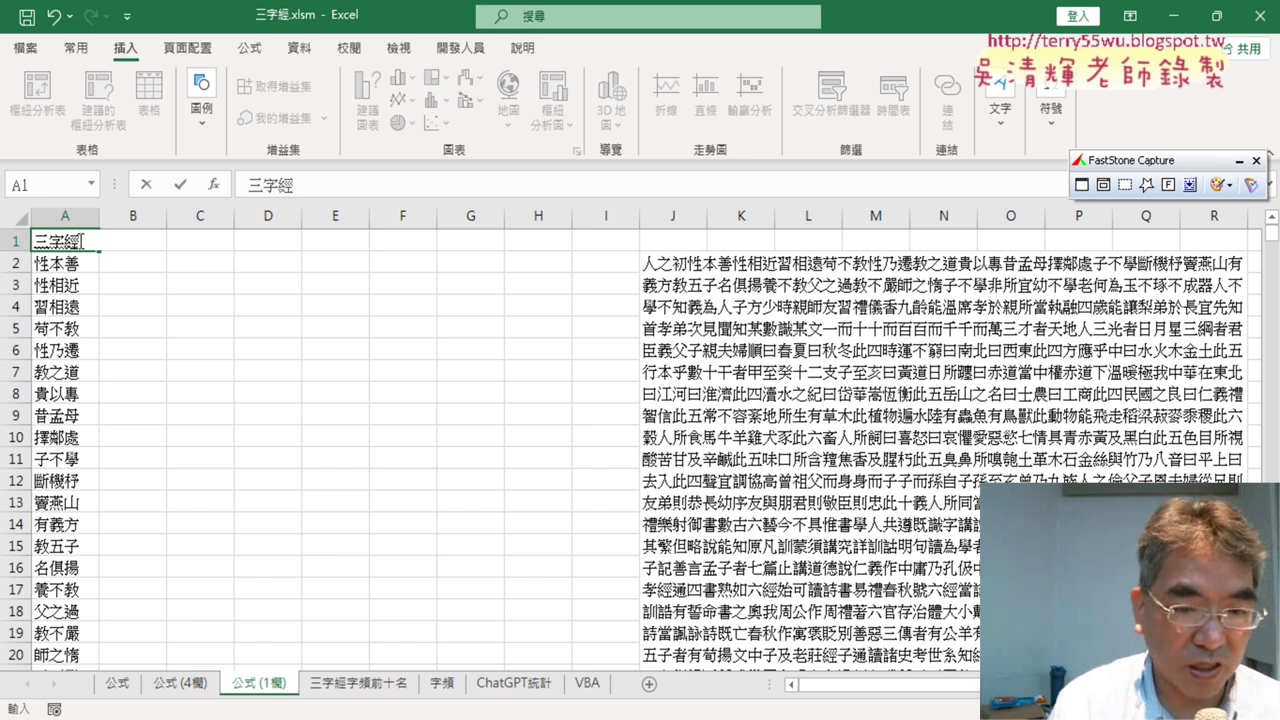
click(188, 352)
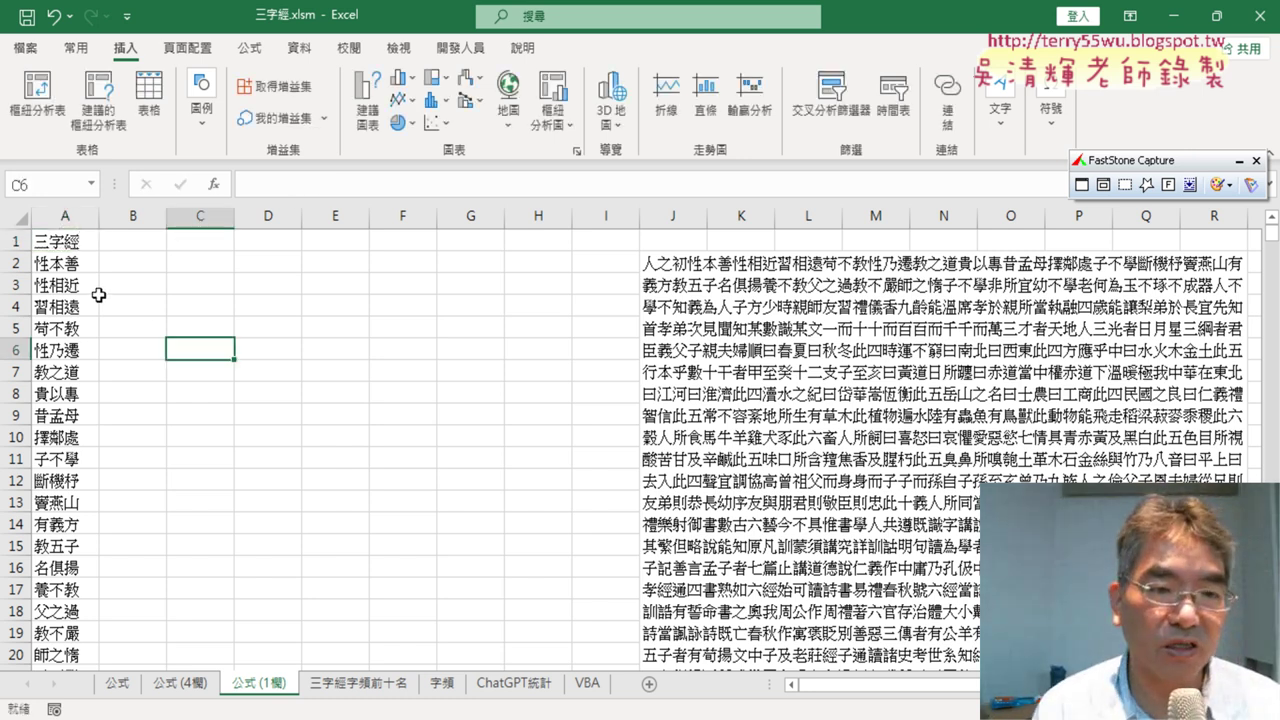
click(60, 241)
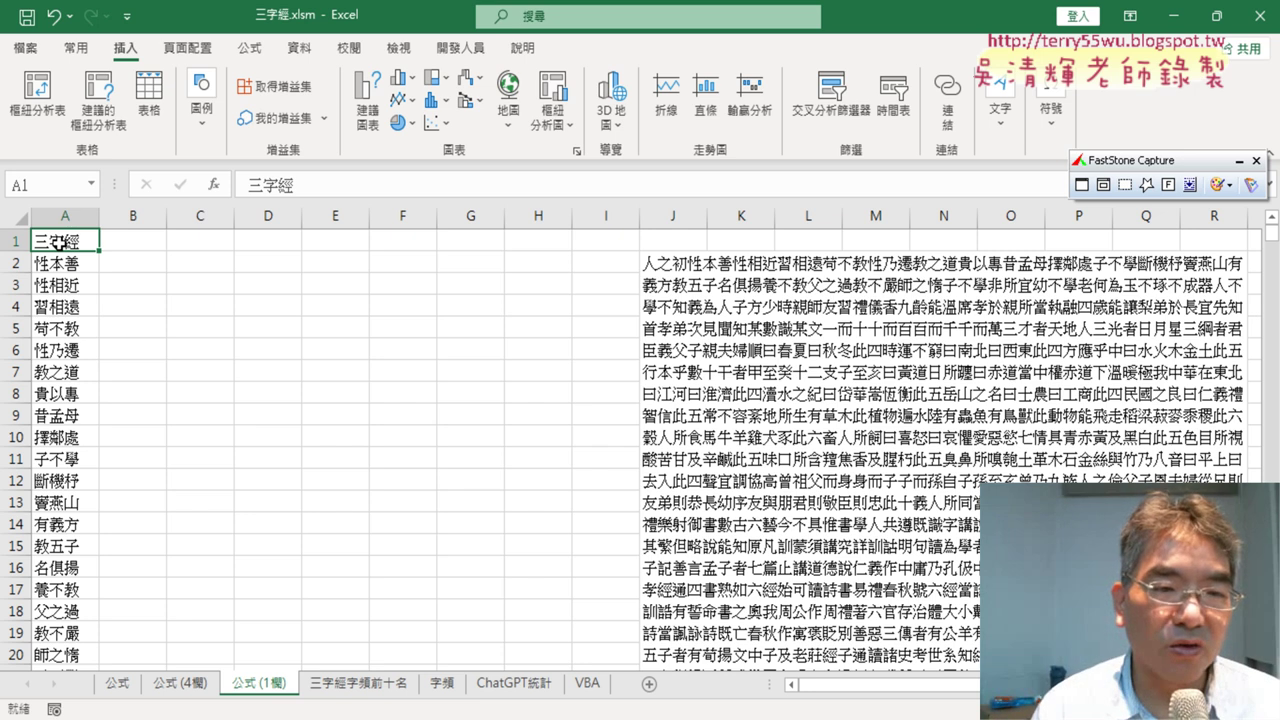
double_click(60, 241)
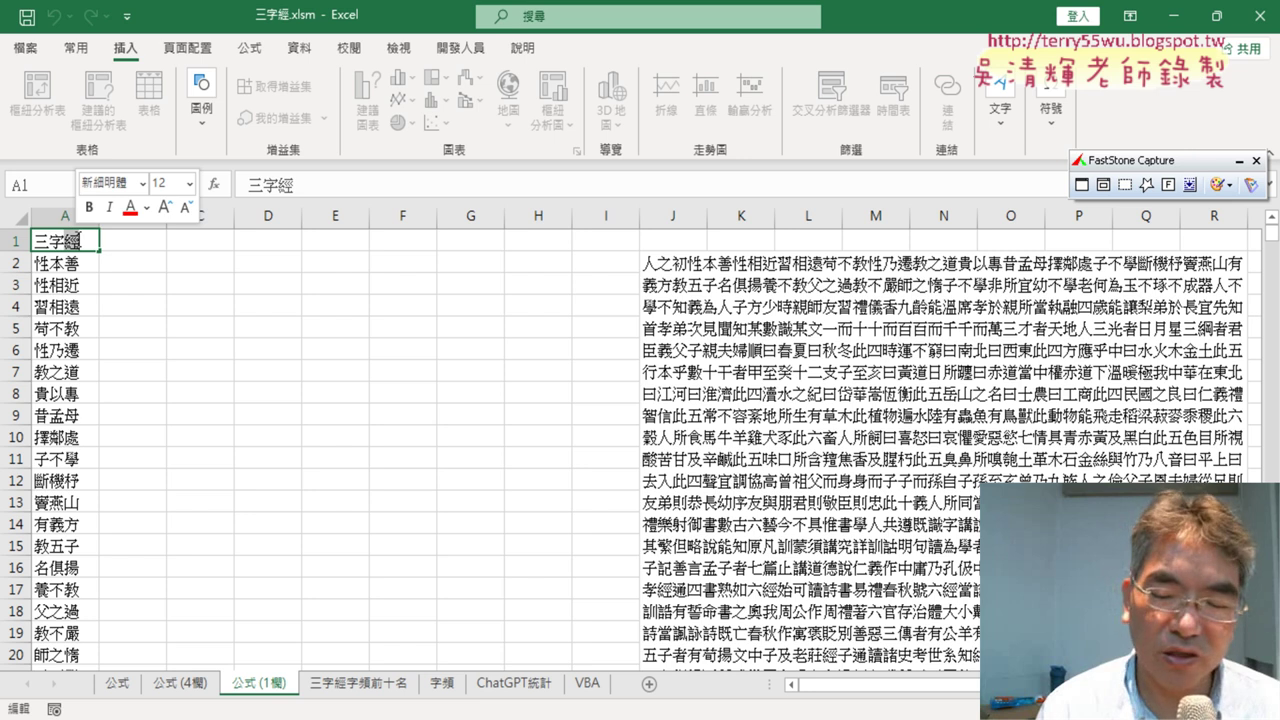
click(157, 354)
click(64, 242)
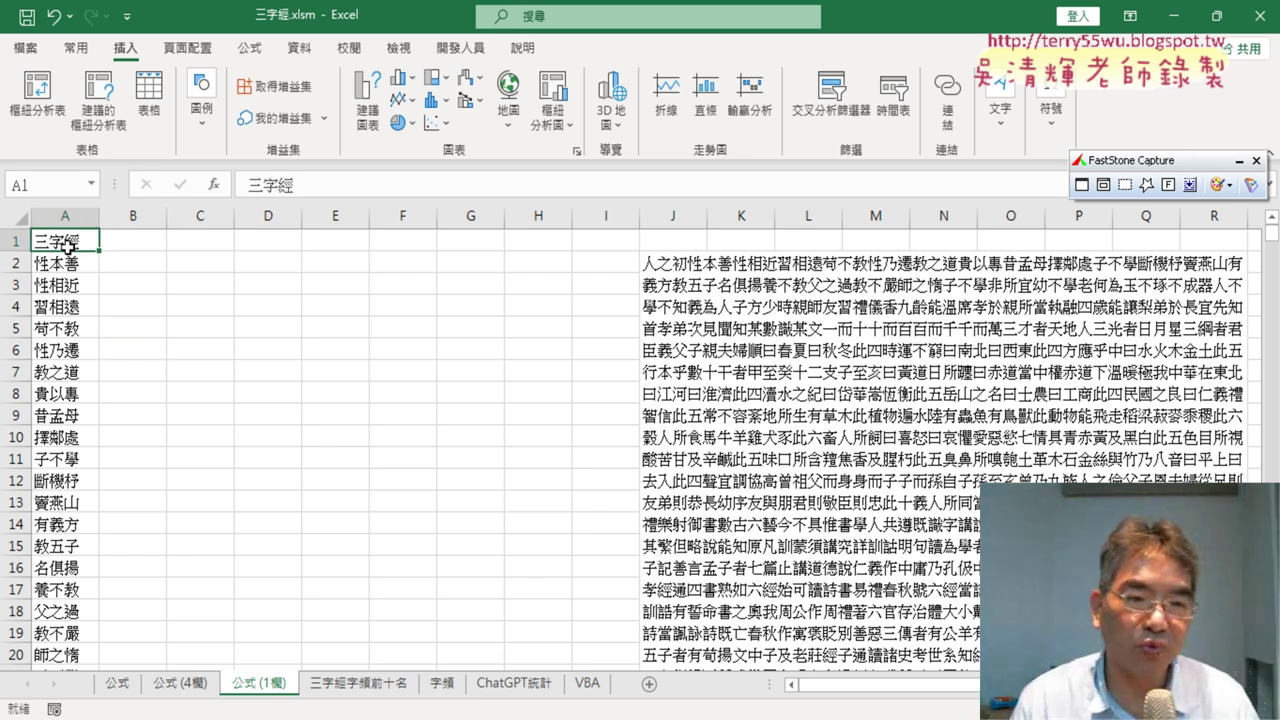
drag(66, 244, 69, 264)
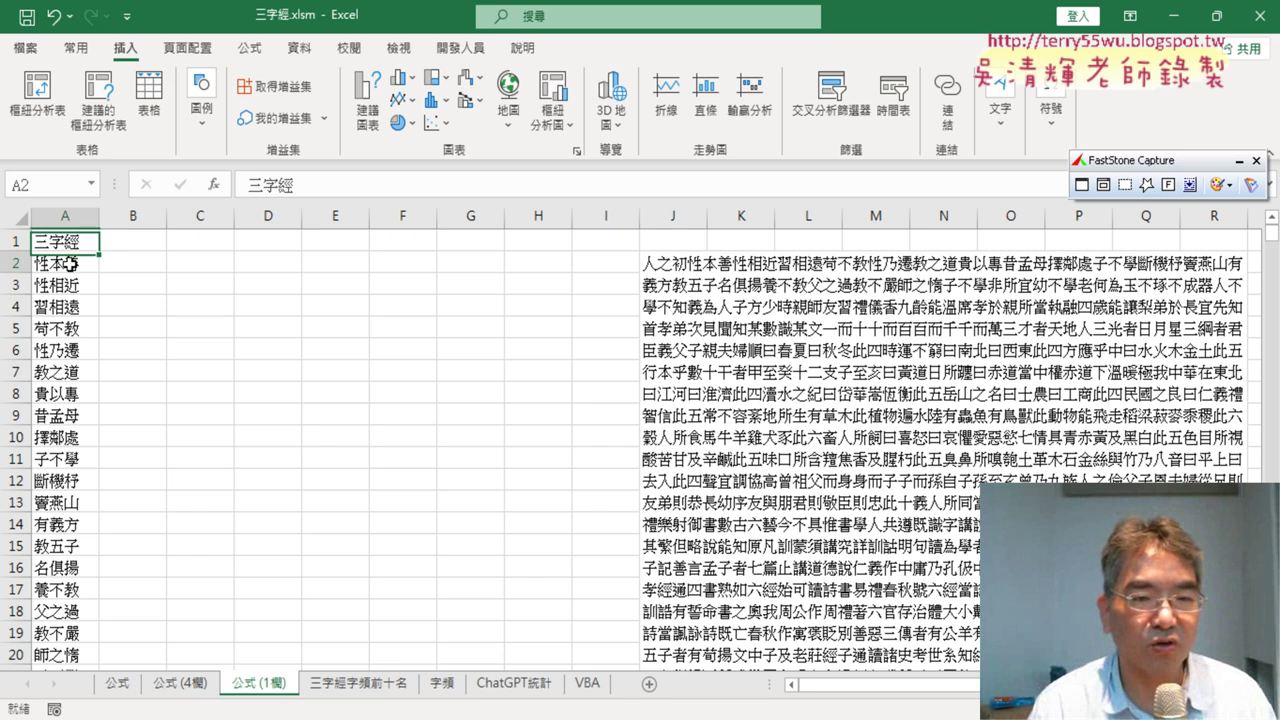
Change A2's MID formula row offset to ROW()-2 so it returns 人之初.
click(15, 241)
click(55, 268)
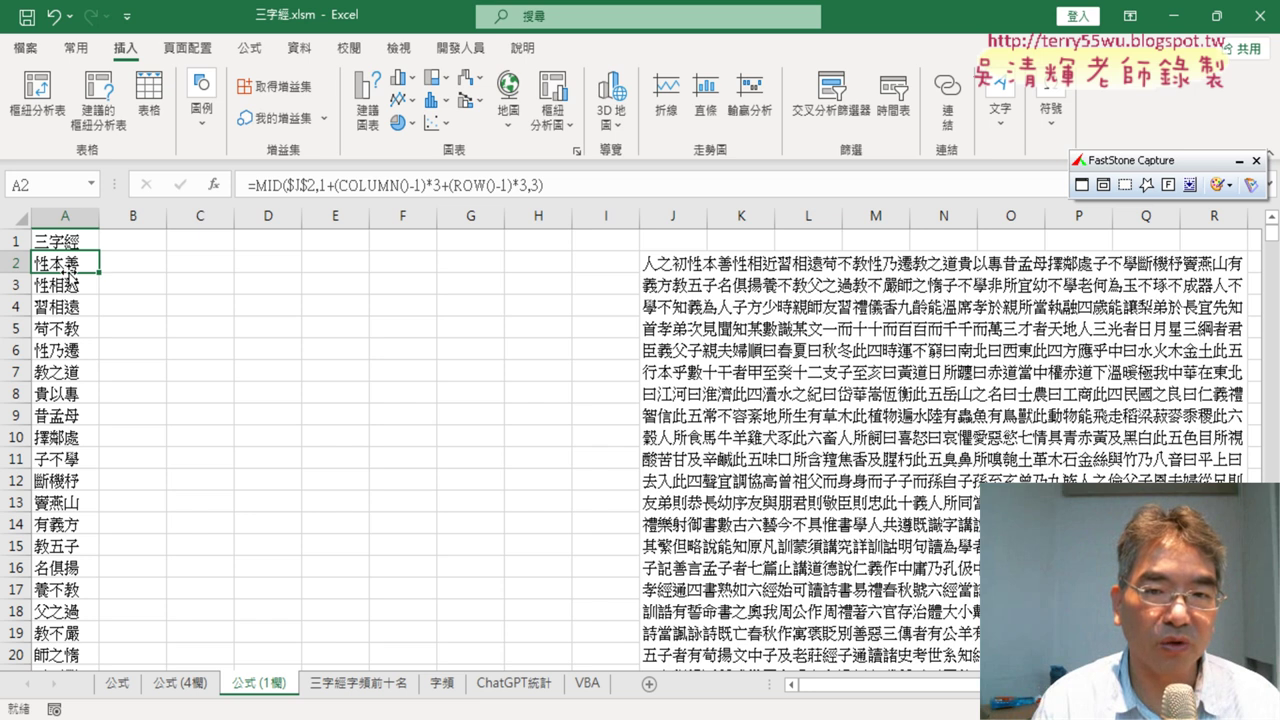
click(52, 240)
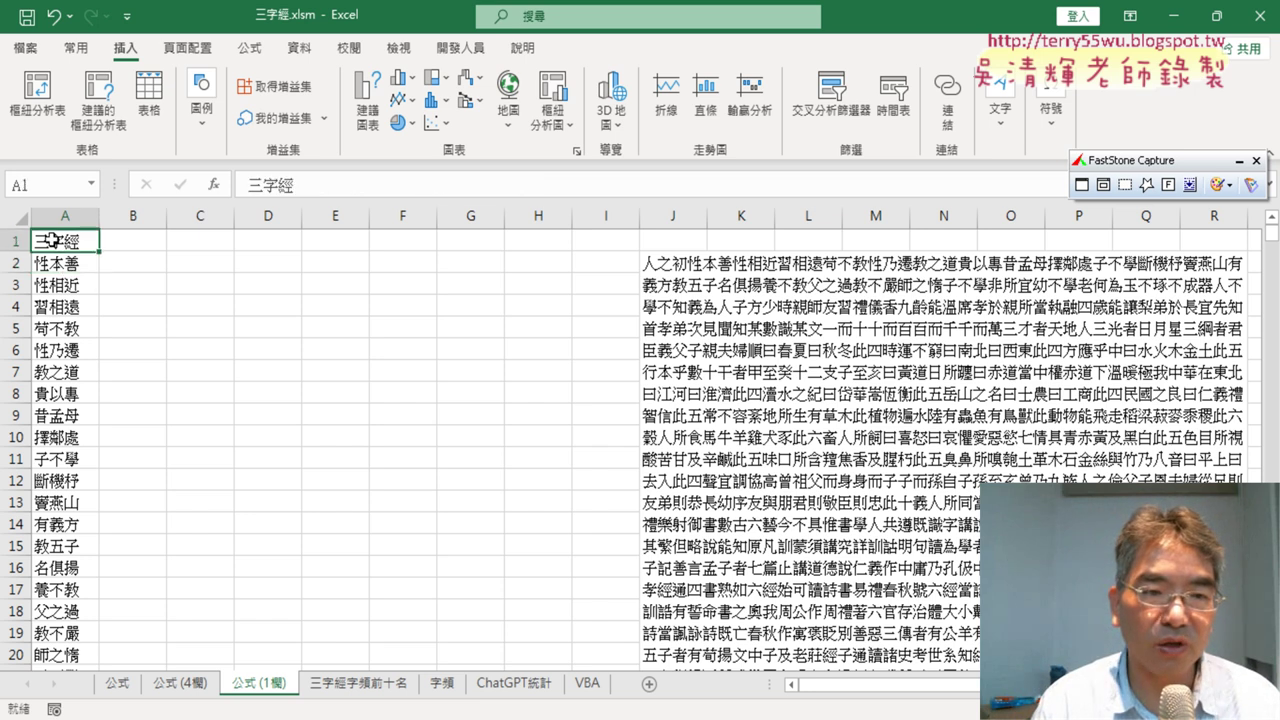
click(56, 266)
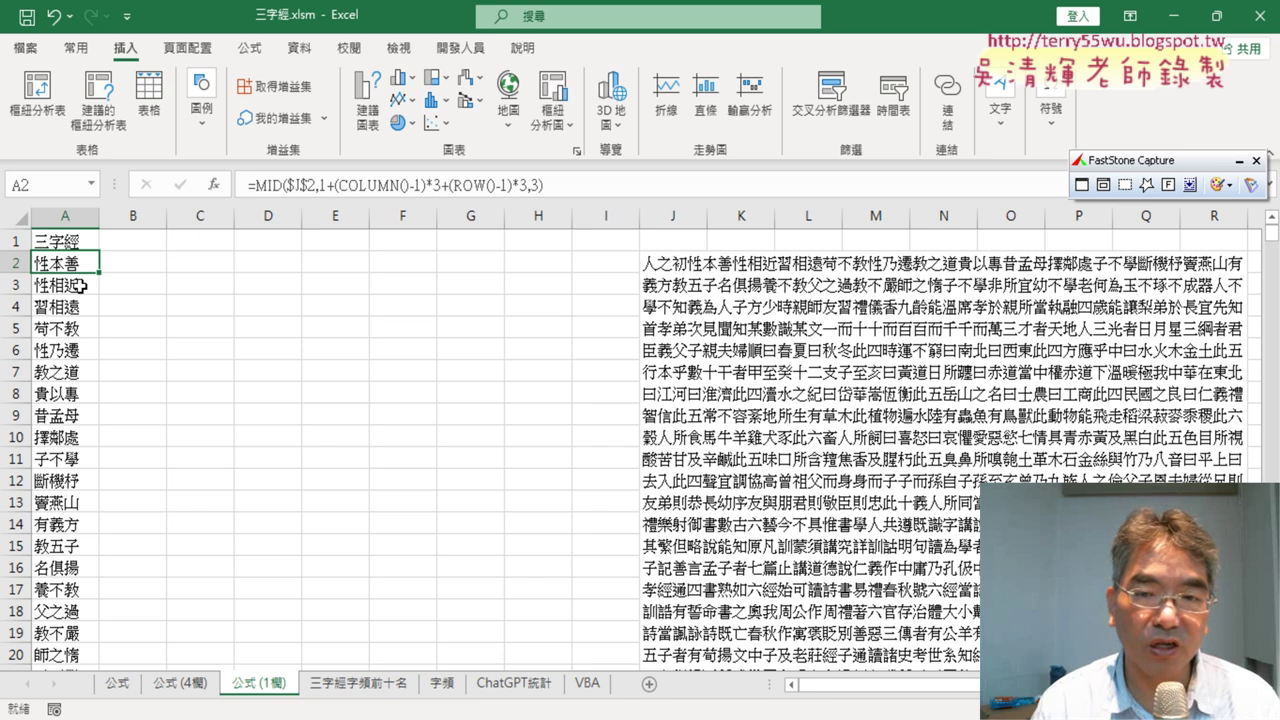
click(503, 185)
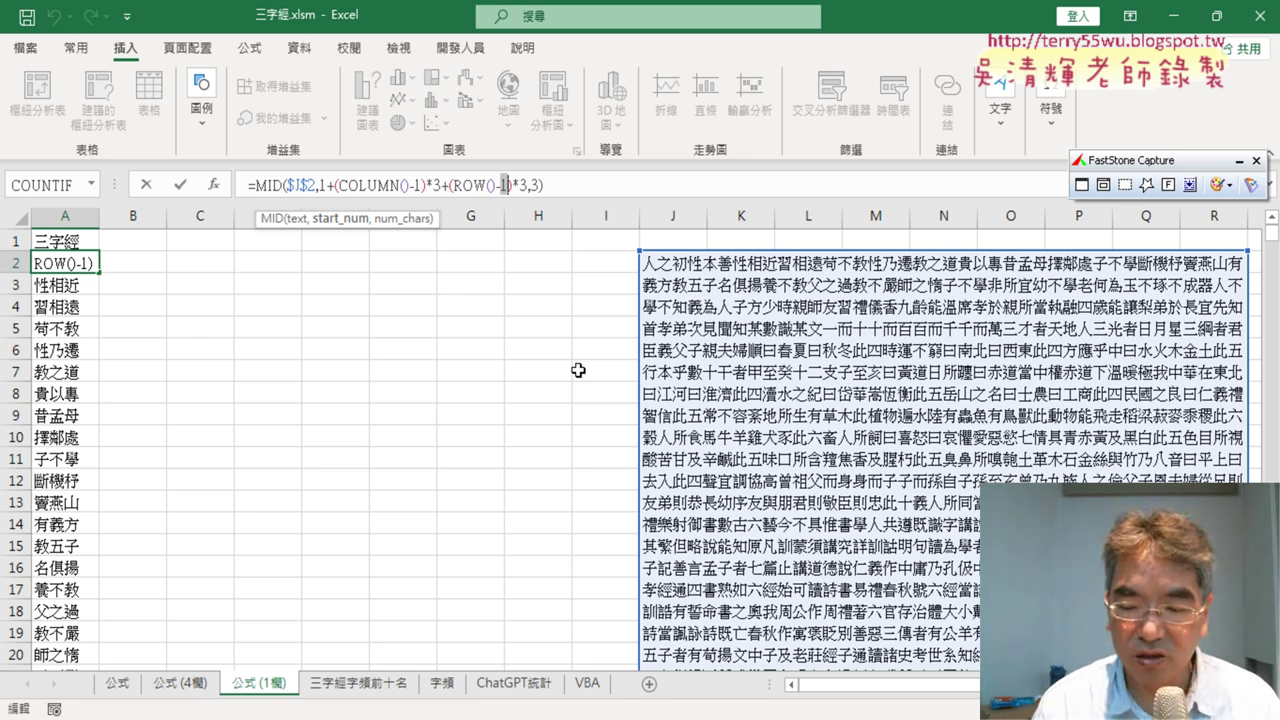
text(2)
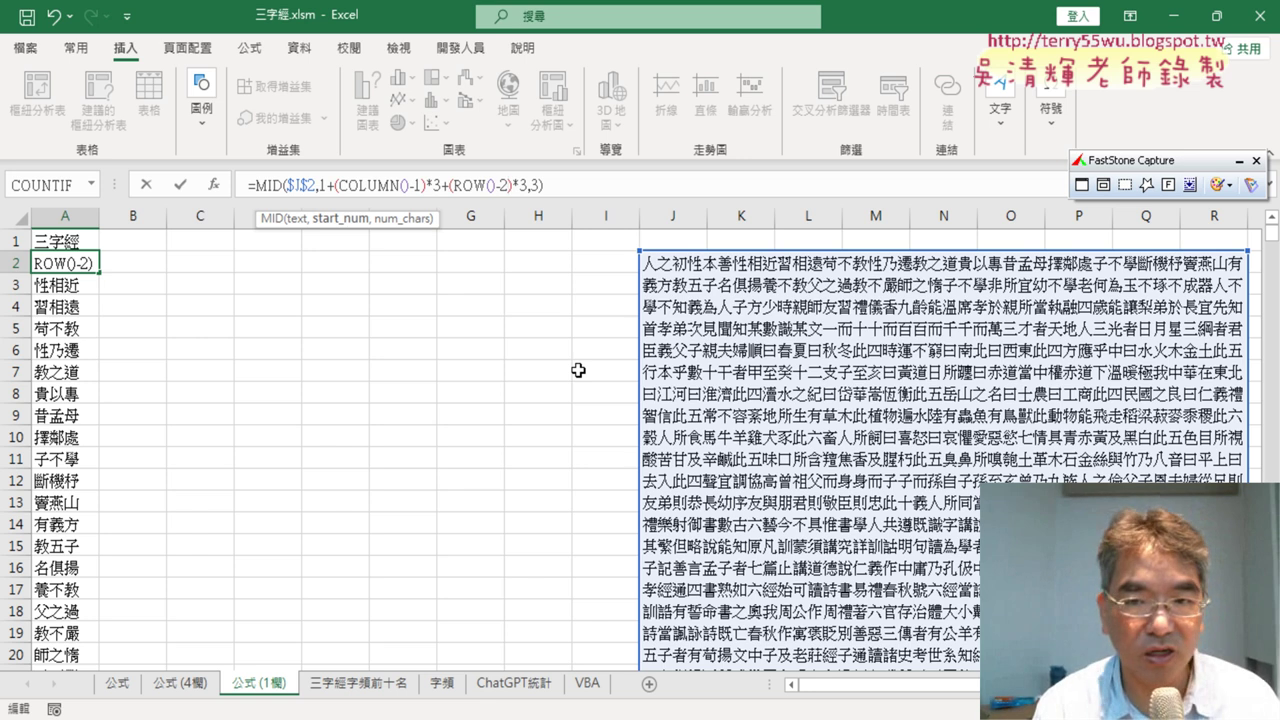
click(180, 187)
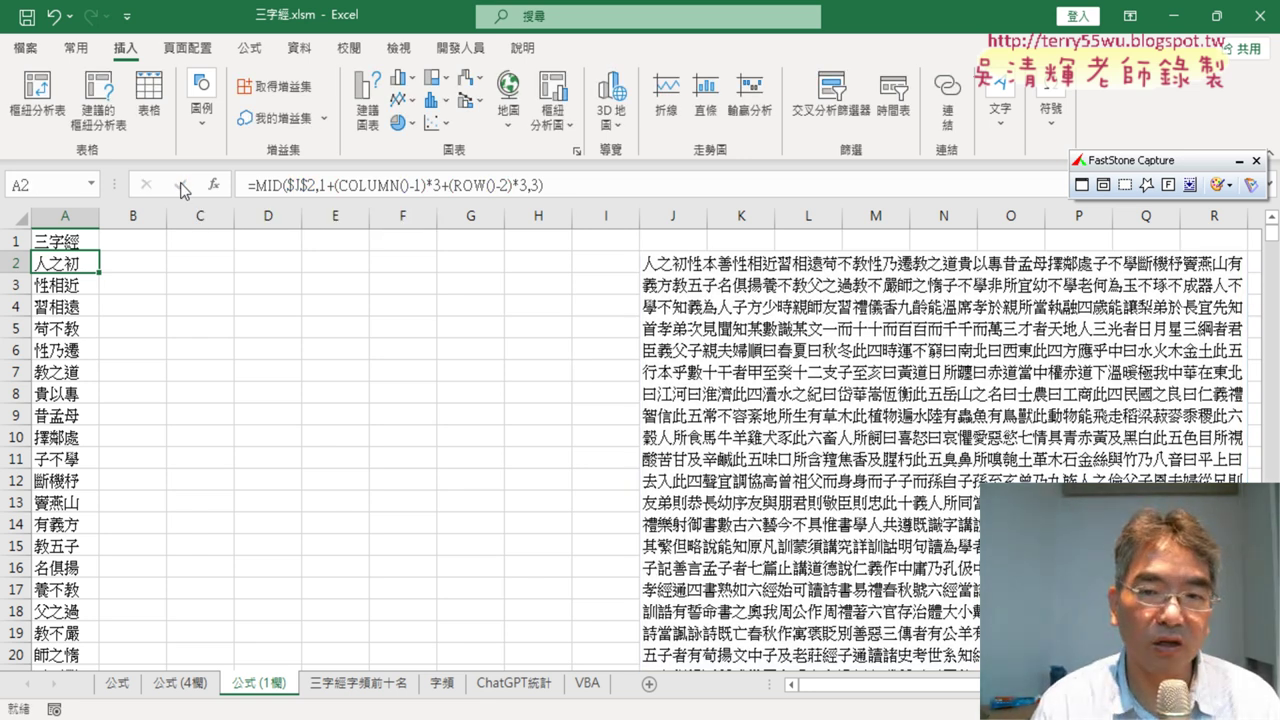
click(506, 185)
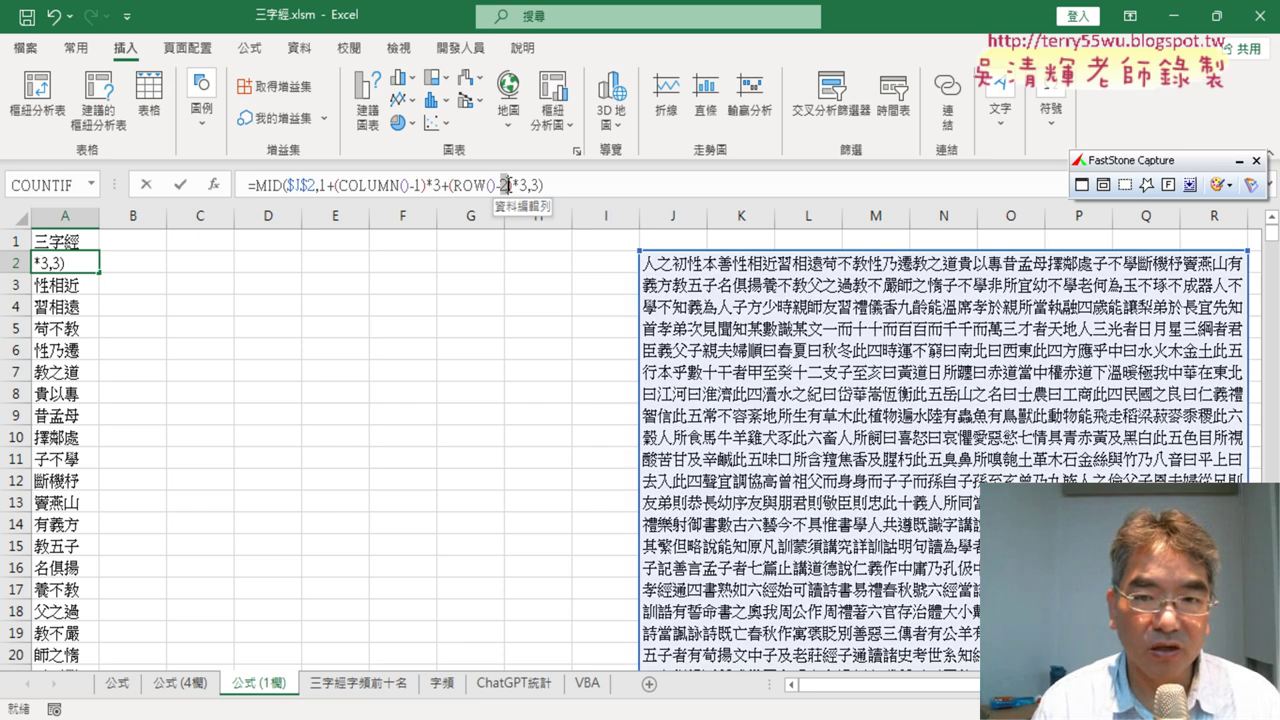
click(506, 185)
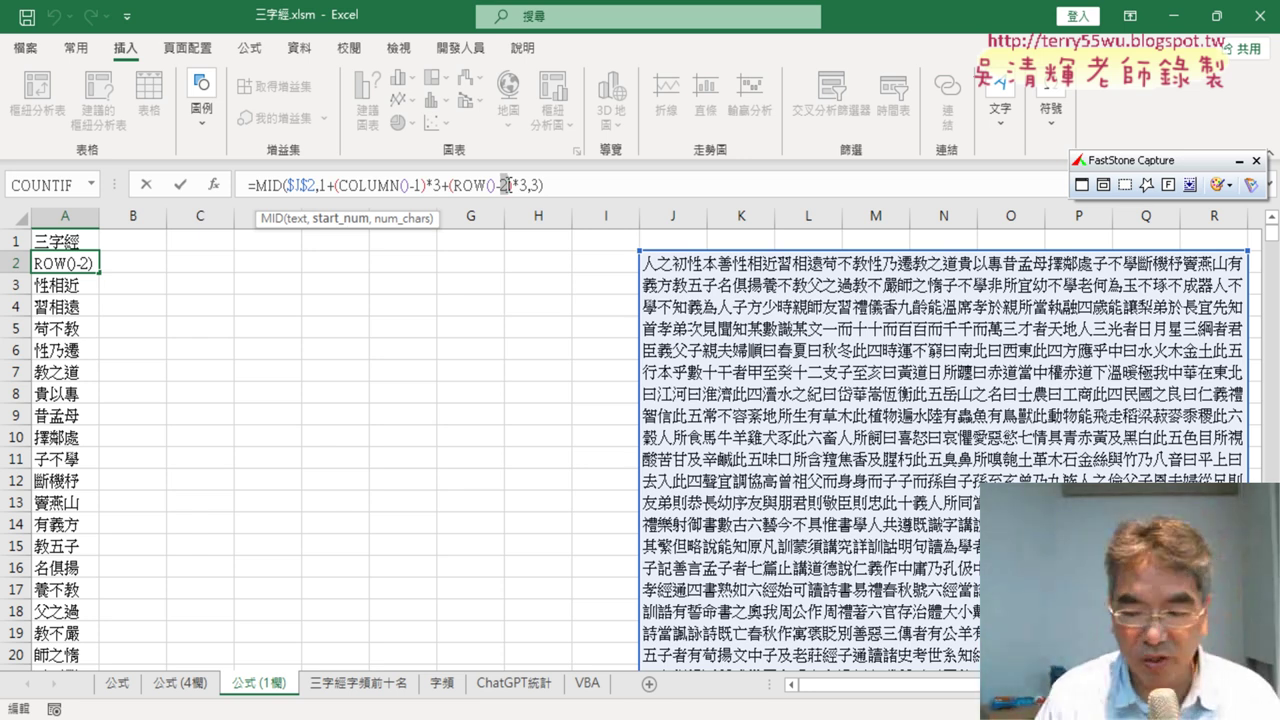
click(180, 185)
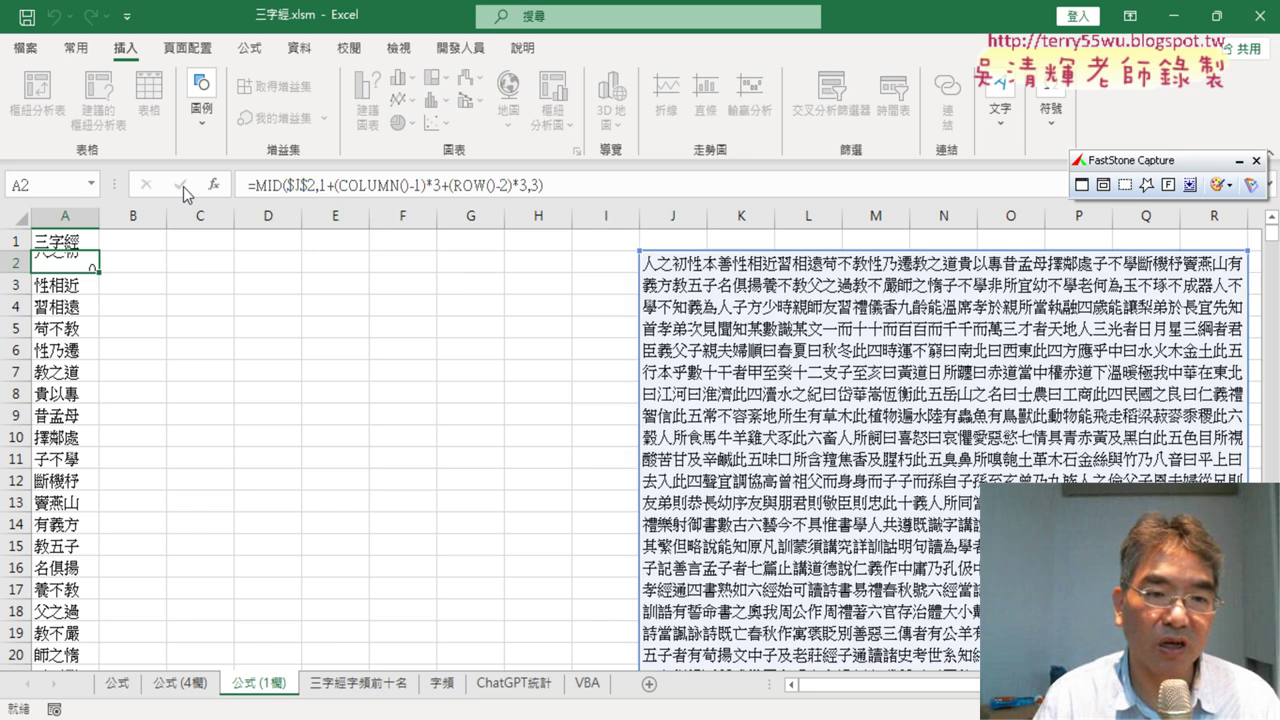
Fill the phrase formula down column A and check the next phrases, 性本善 and 性相近.
double_click(101, 274)
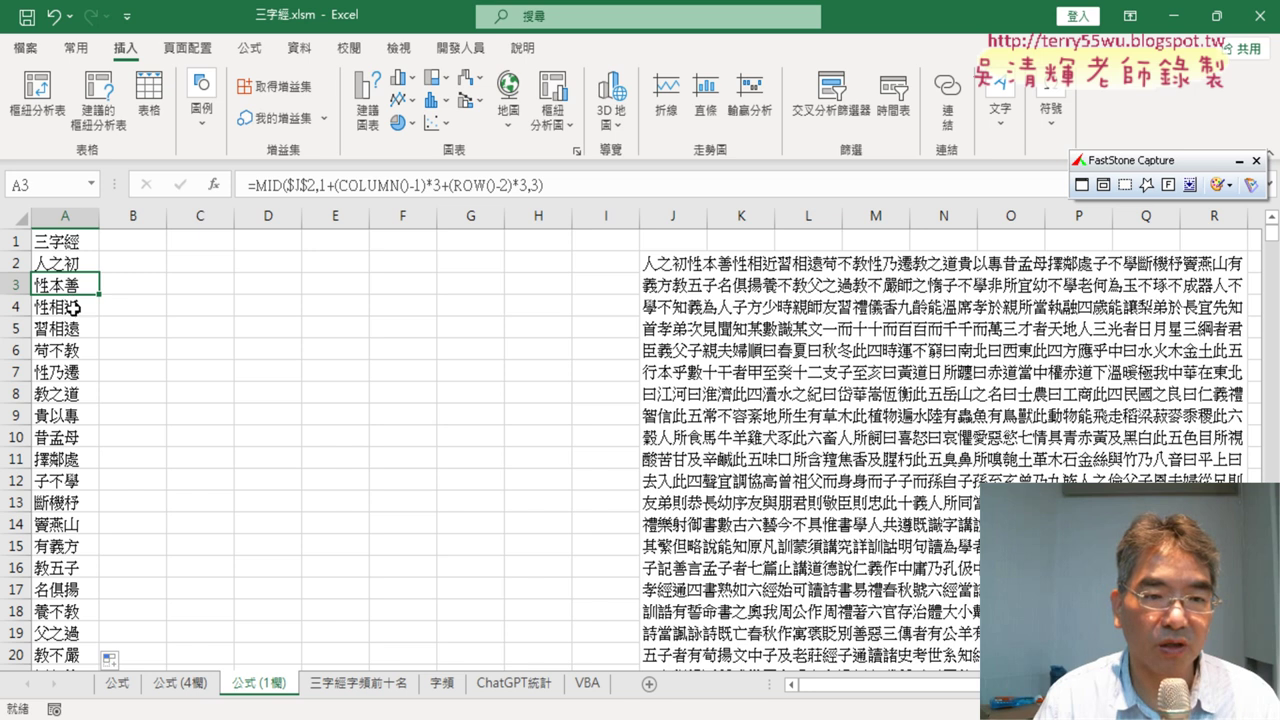
click(72, 306)
click(73, 328)
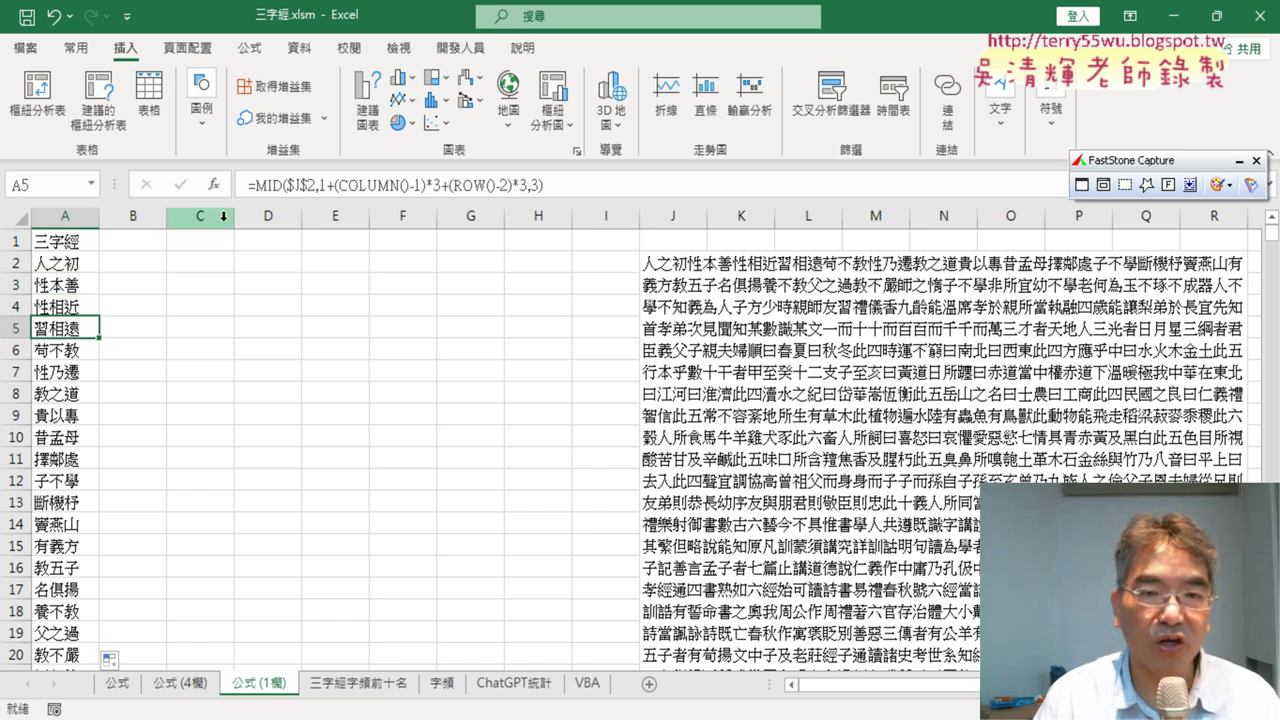
click(15, 240)
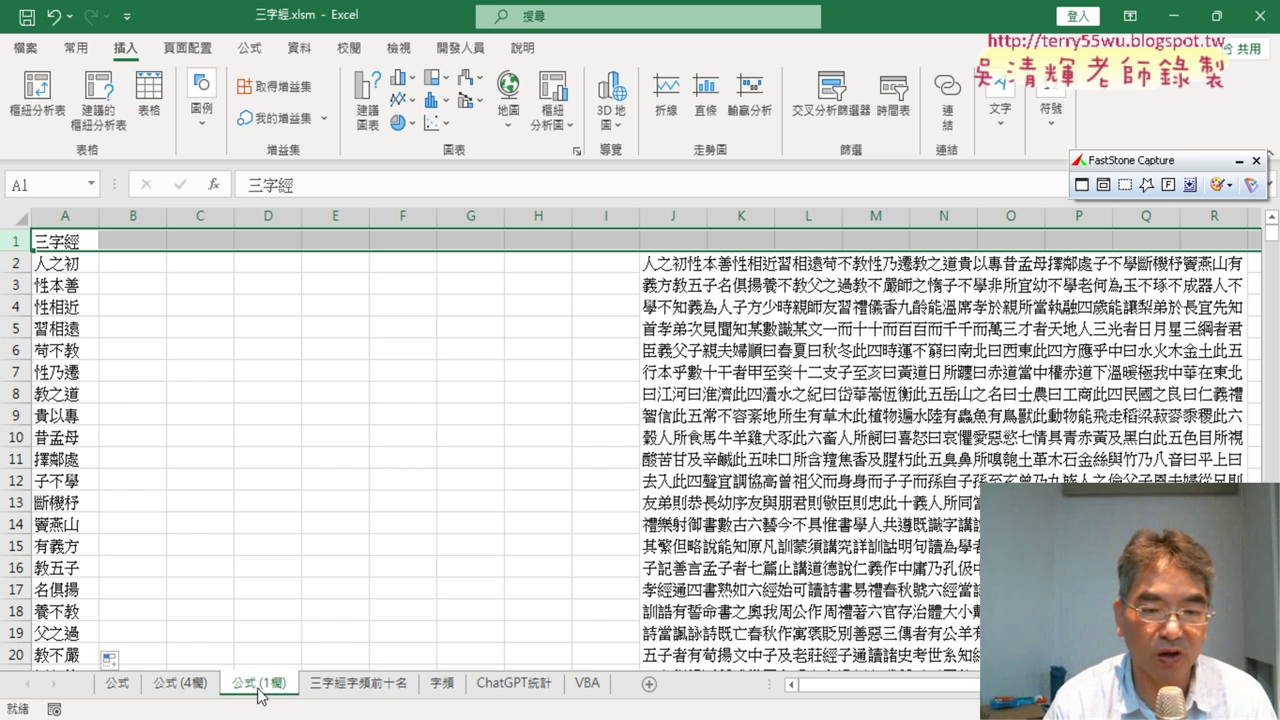
Check the single-character formula in A2 on 字頻, then view the 三字經字頻前十名 pivot and chart.
click(66, 240)
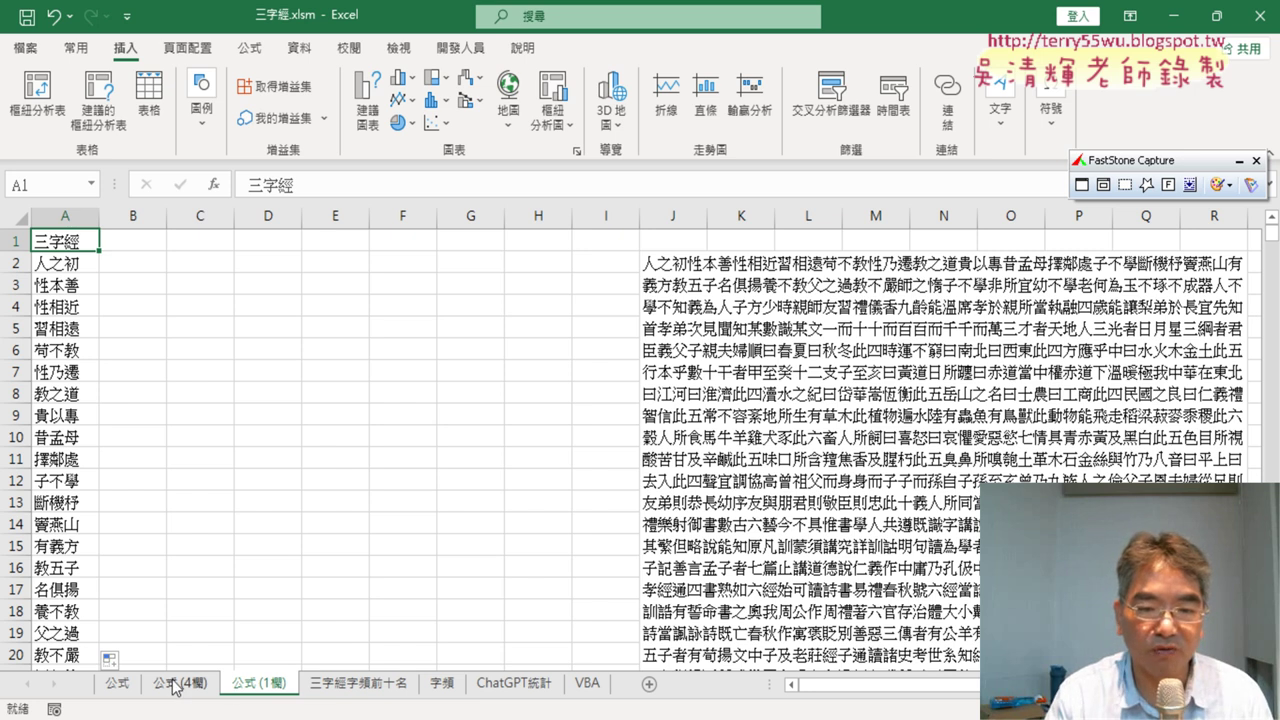
click(442, 684)
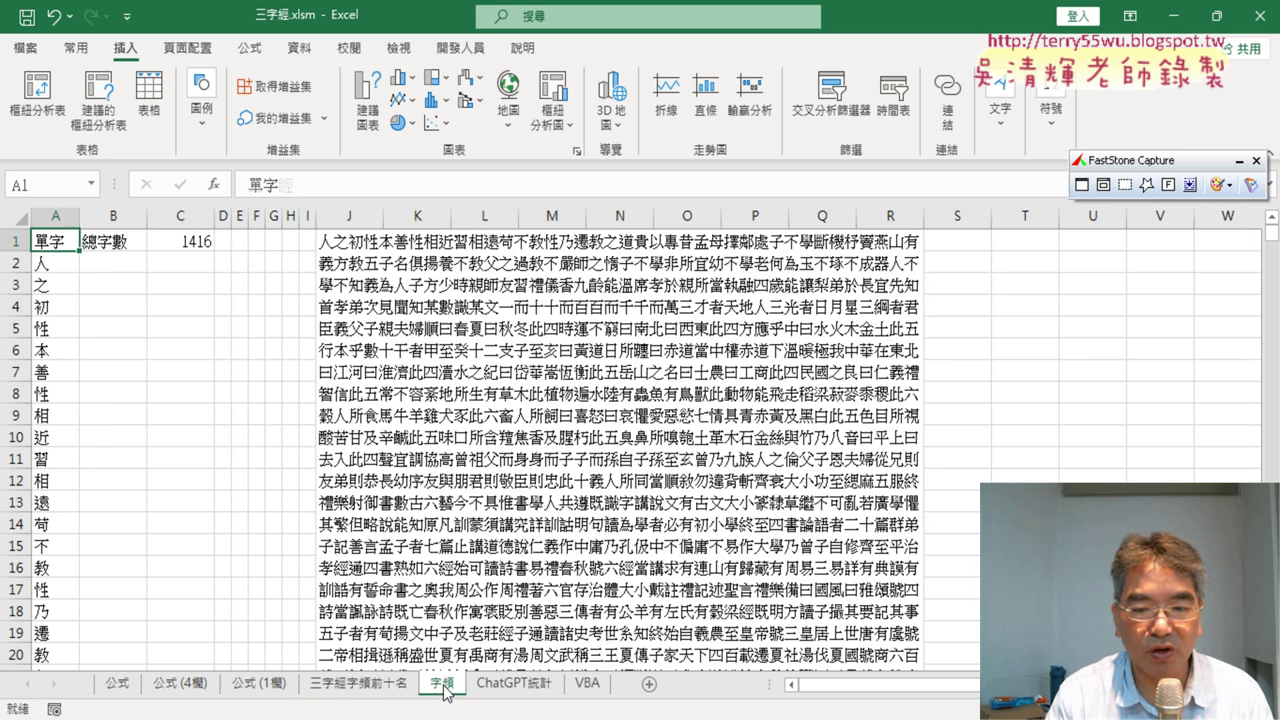
click(60, 266)
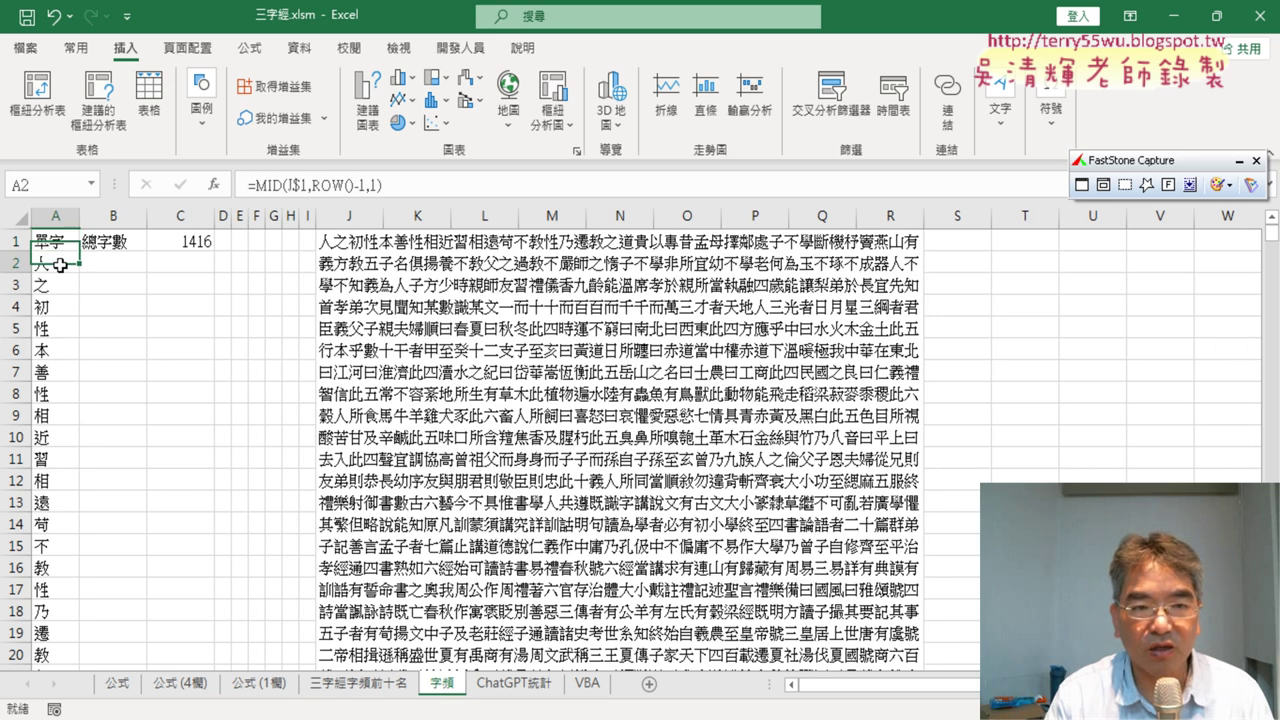
click(358, 684)
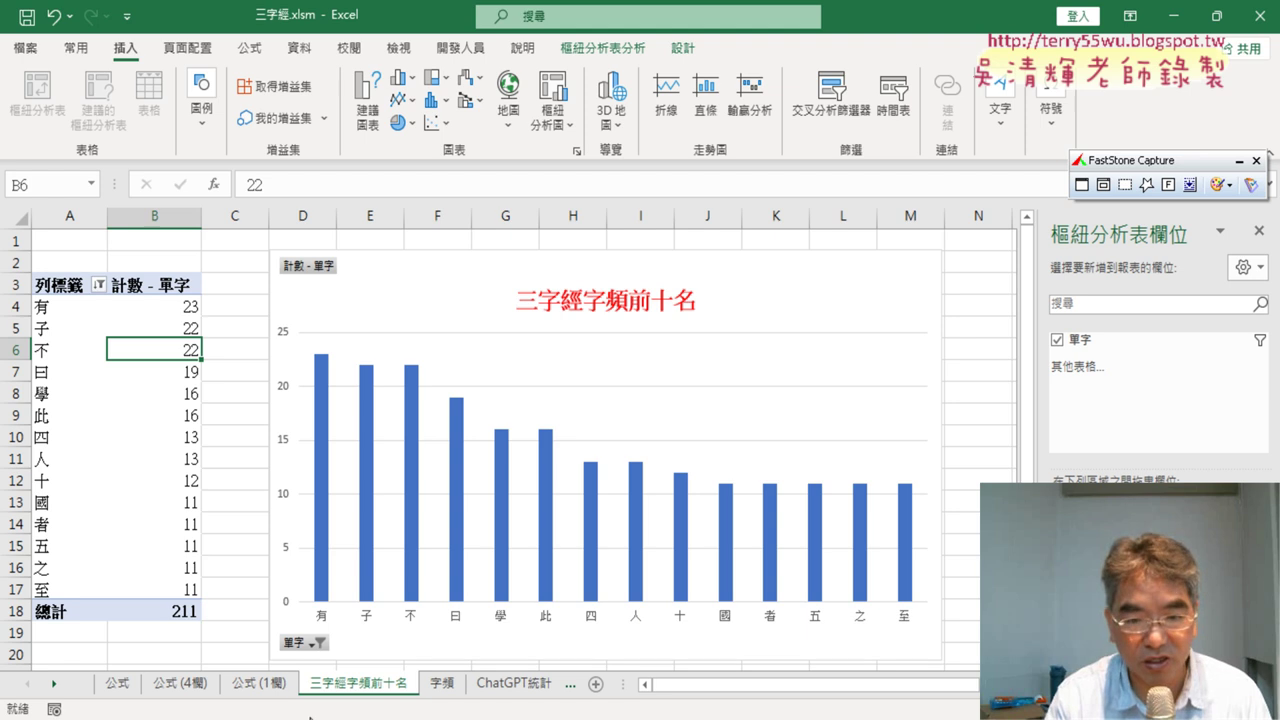
Move through 公式 (1欄) and 三字經字頻前十名 to the ChatGPT統計 keyword-count table.
click(258, 684)
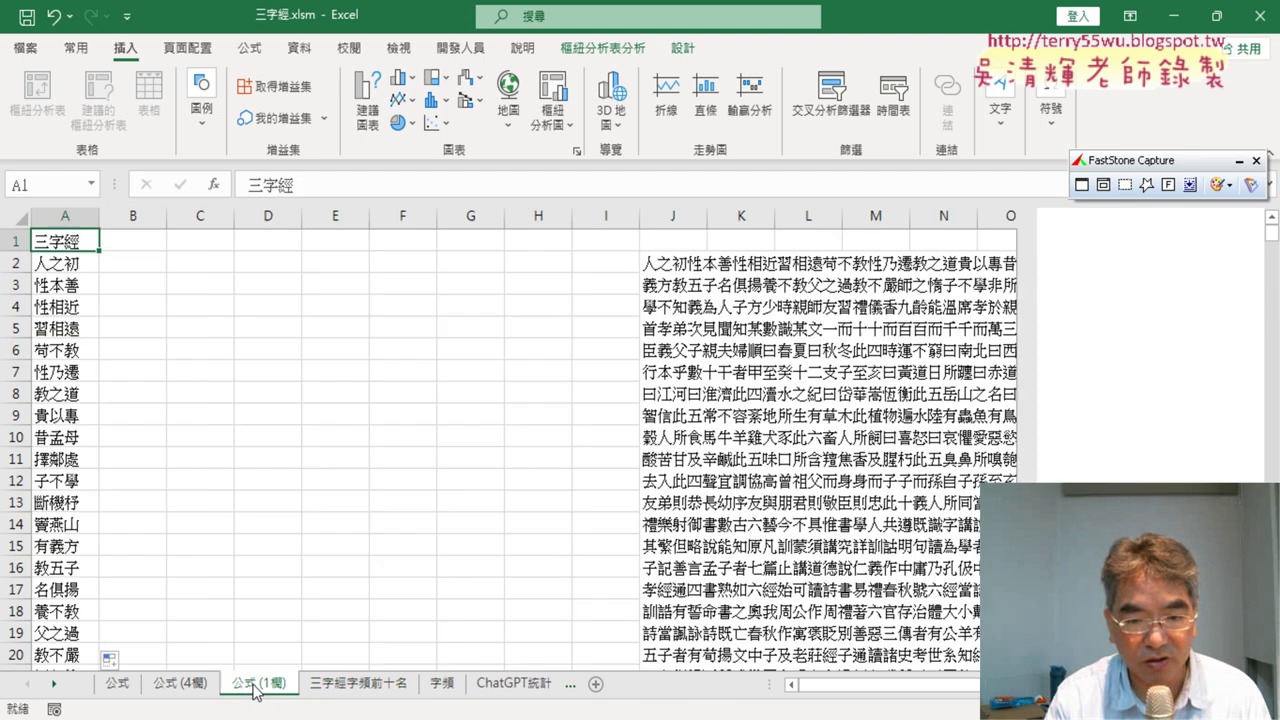
click(390, 691)
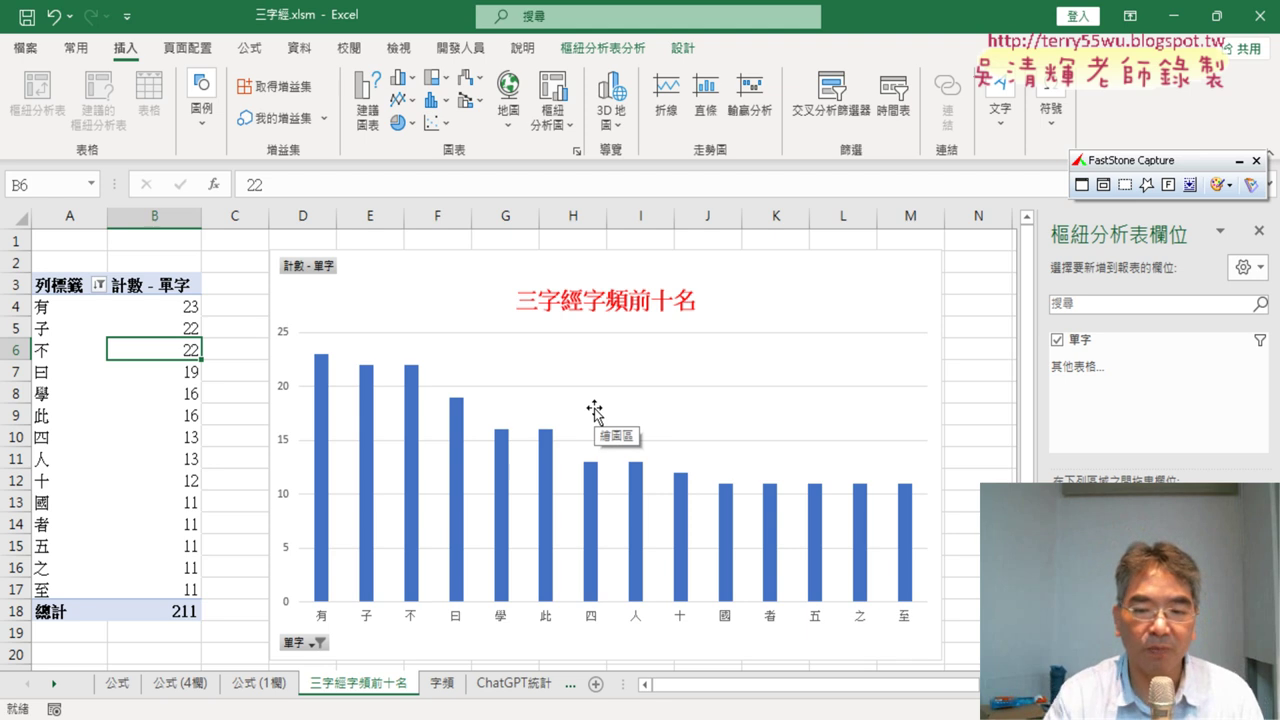
click(518, 688)
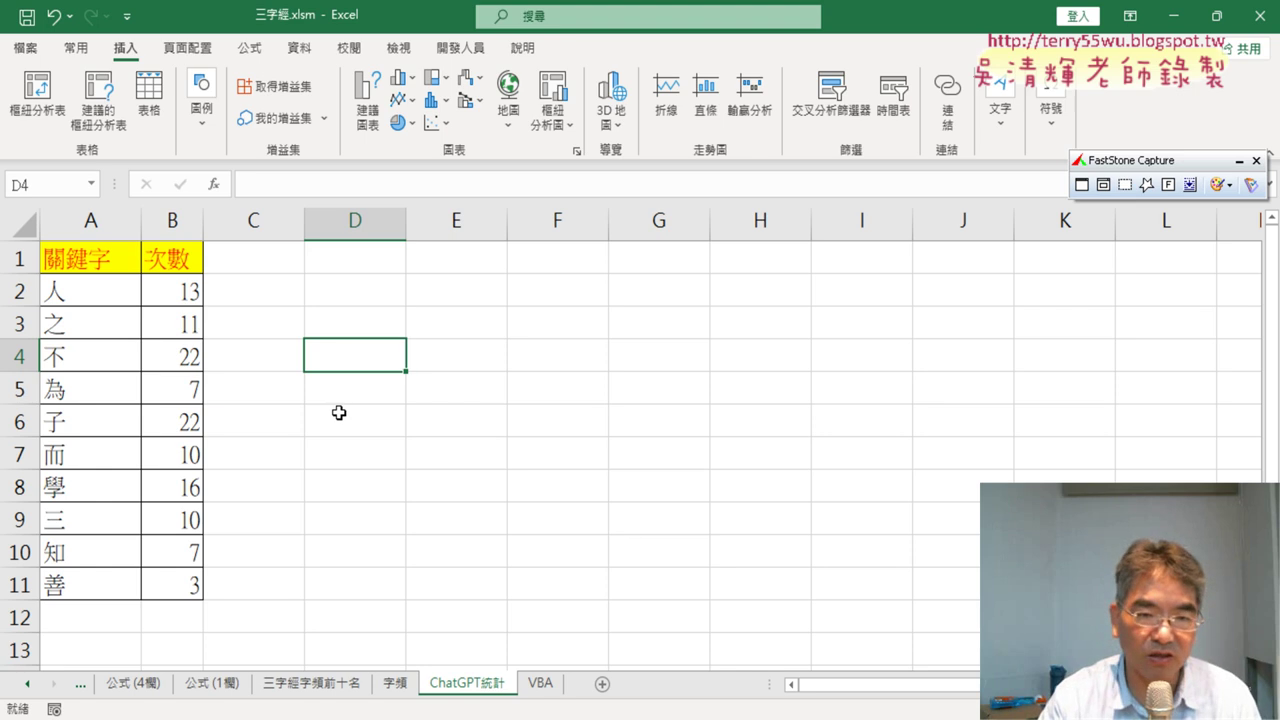
click(180, 294)
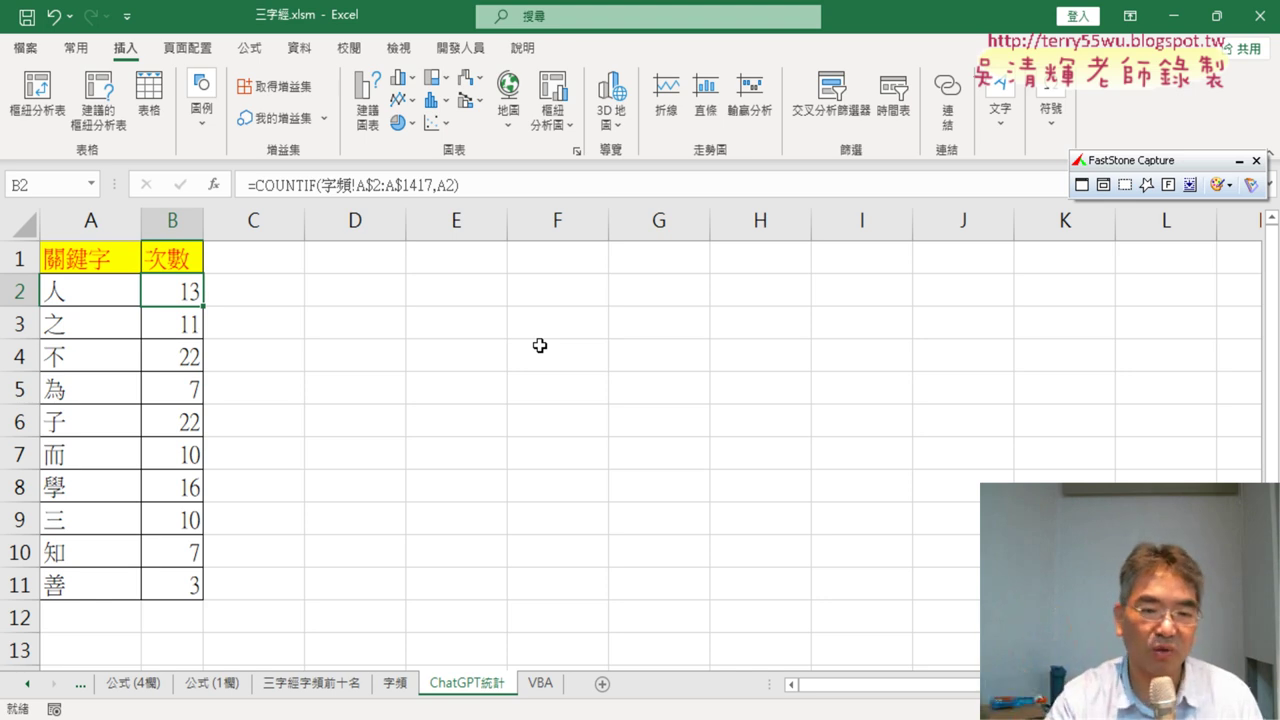
drag(172, 287, 180, 580)
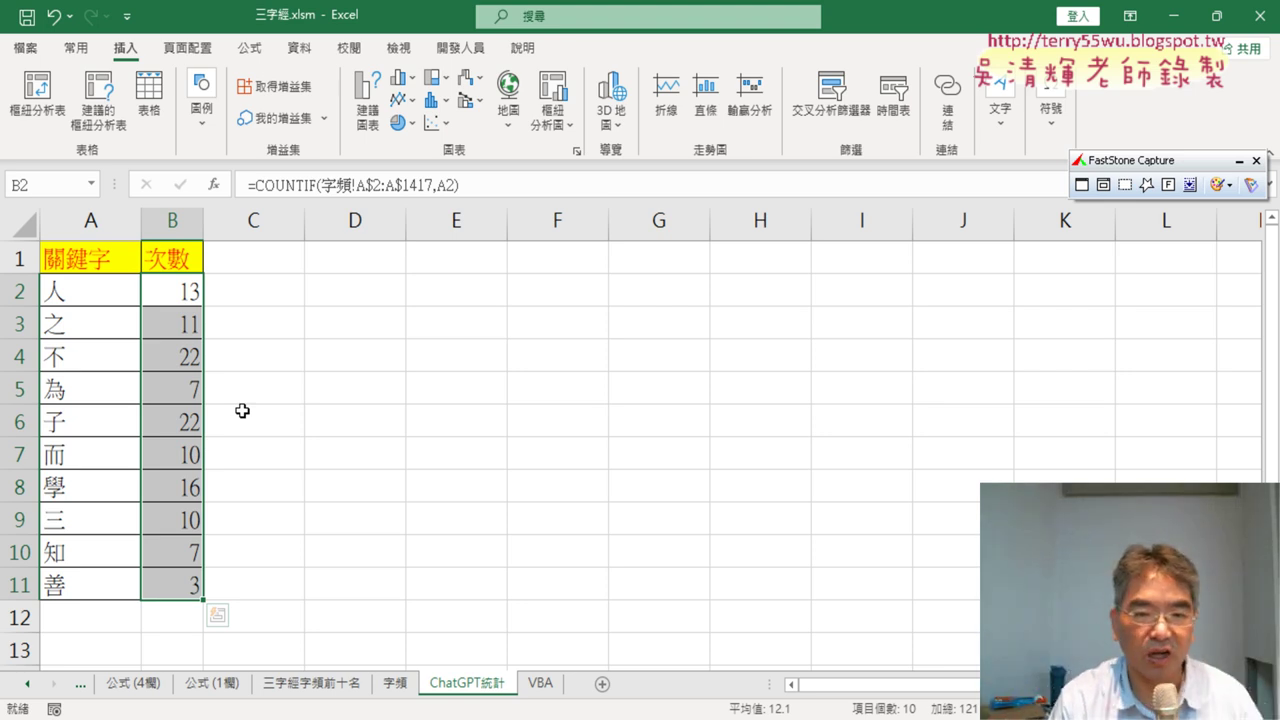
click(182, 285)
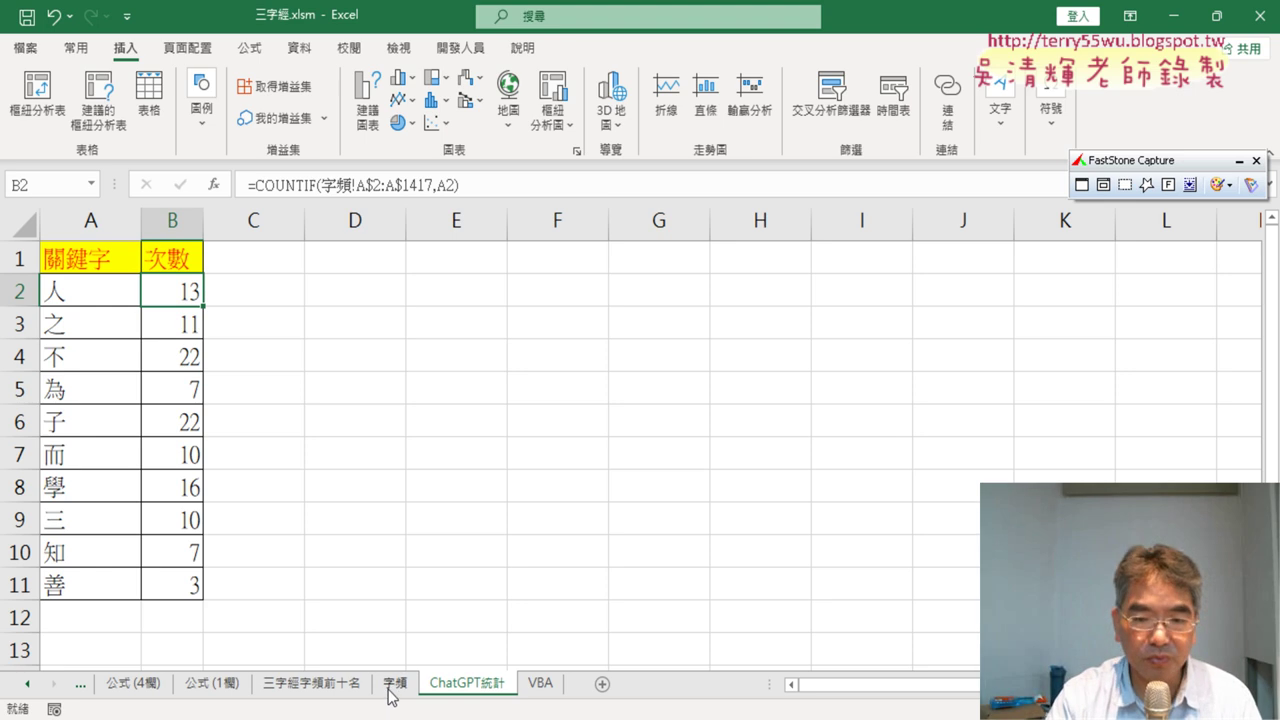
Return to 三字經字頻前十名 and select the count for 四 in B10.
click(310, 684)
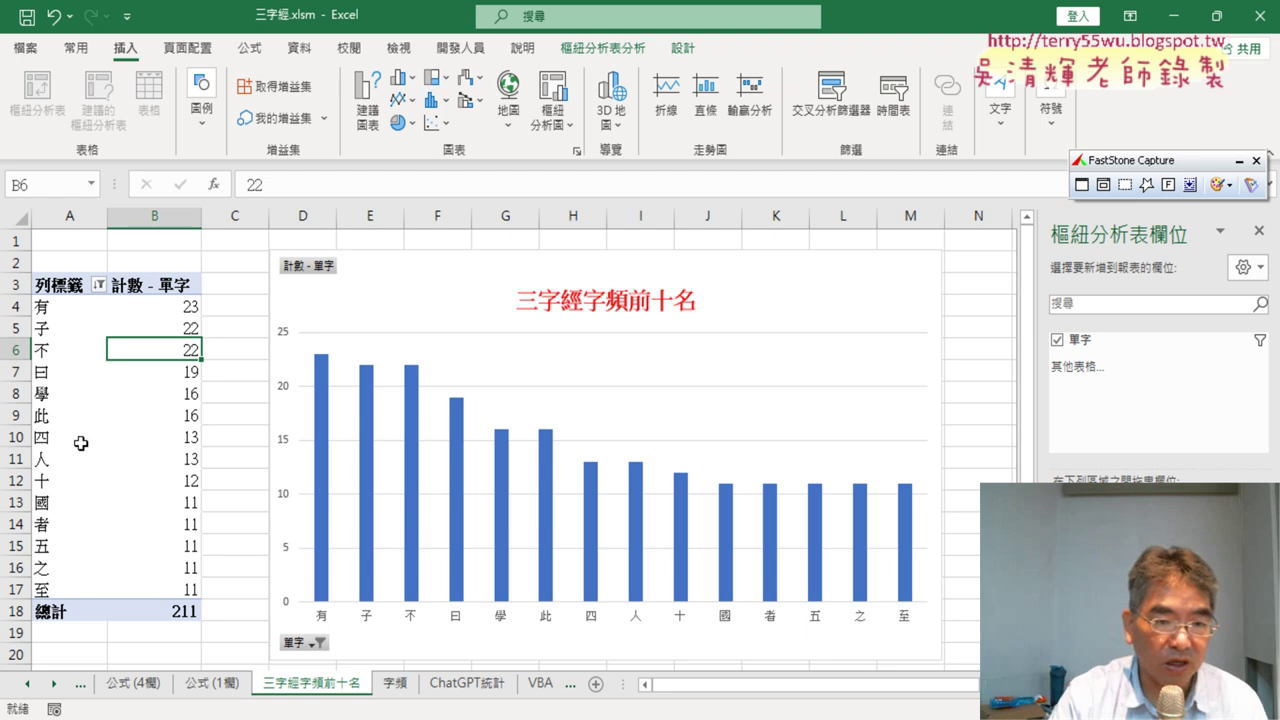
click(172, 442)
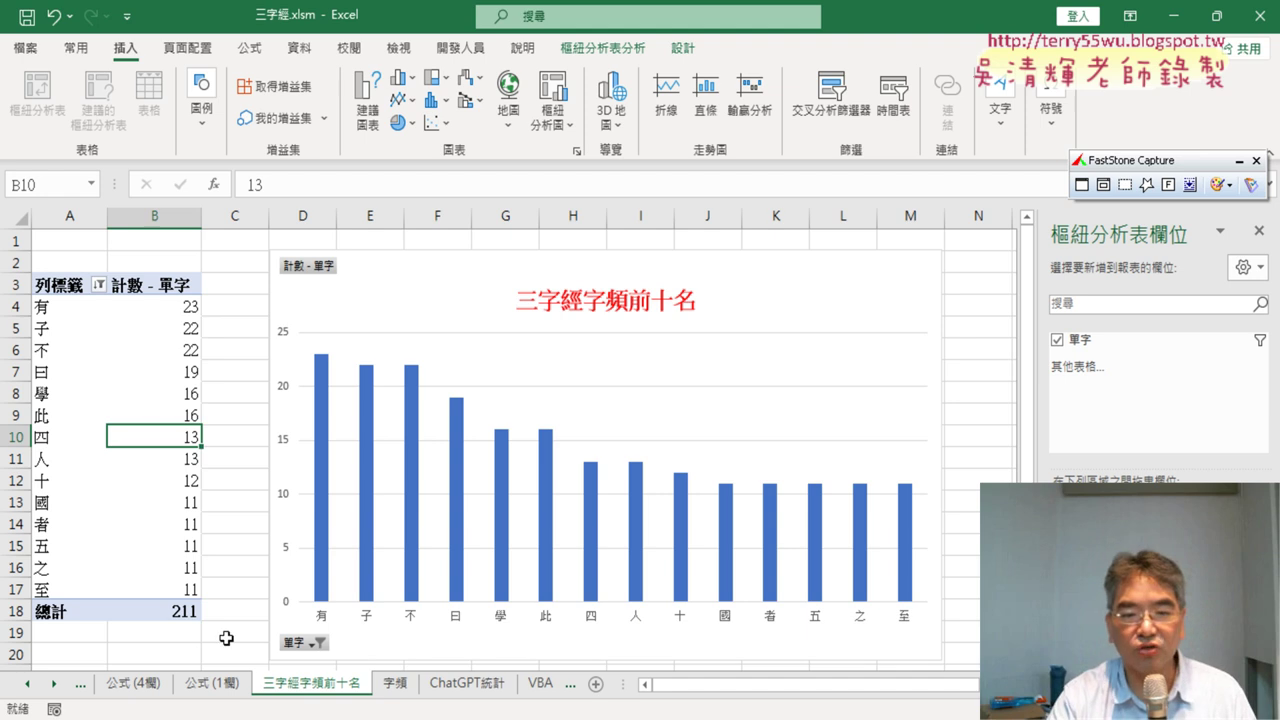
Mark up the -2 offset in A2's formula on 公式 (1欄) with the pen, then move to 字頻.
click(218, 694)
click(53, 260)
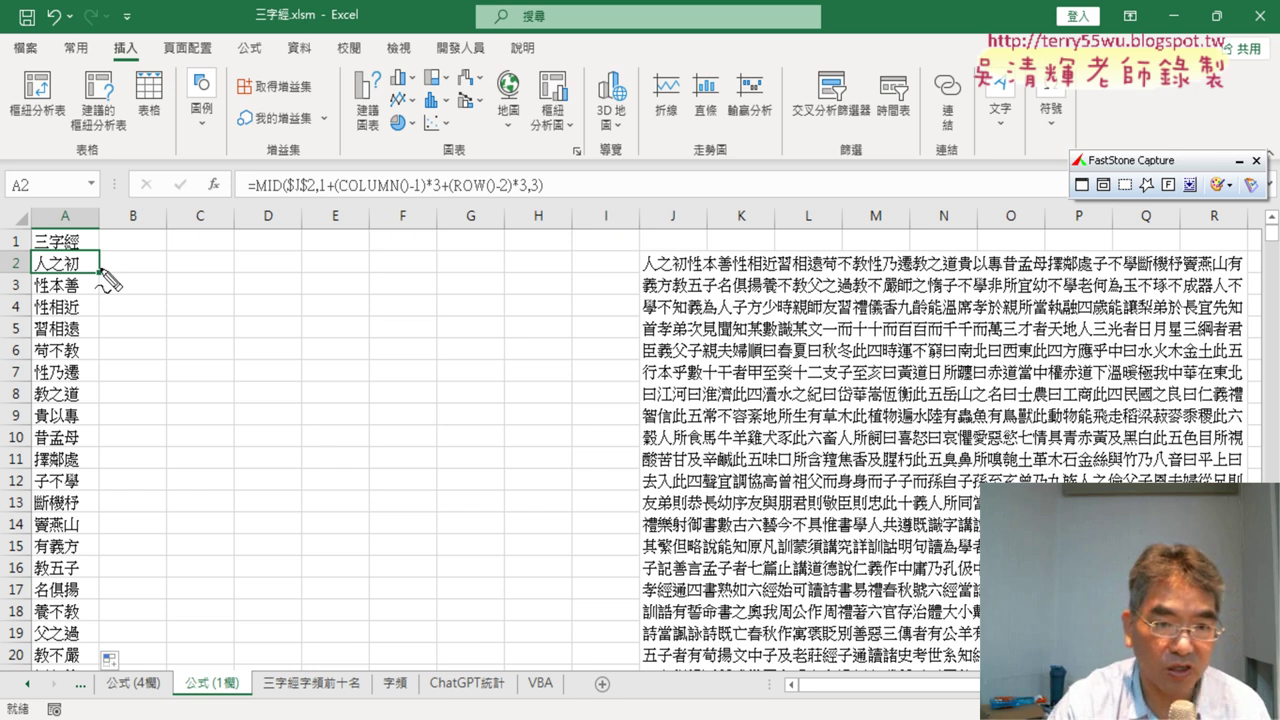
mouse_move(101, 270)
mouse_down()
mouse_move(87, 257)
mouse_move(100, 262)
mouse_up()
drag(497, 195, 508, 196)
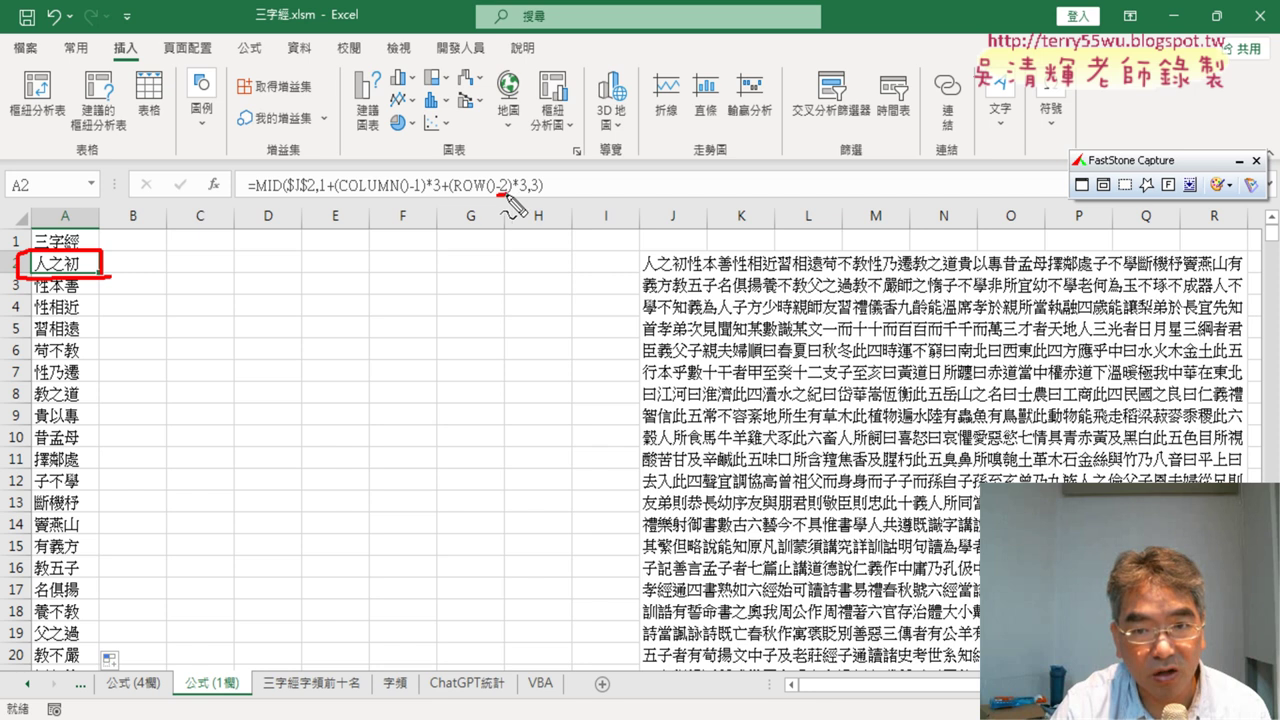
drag(478, 127, 490, 152)
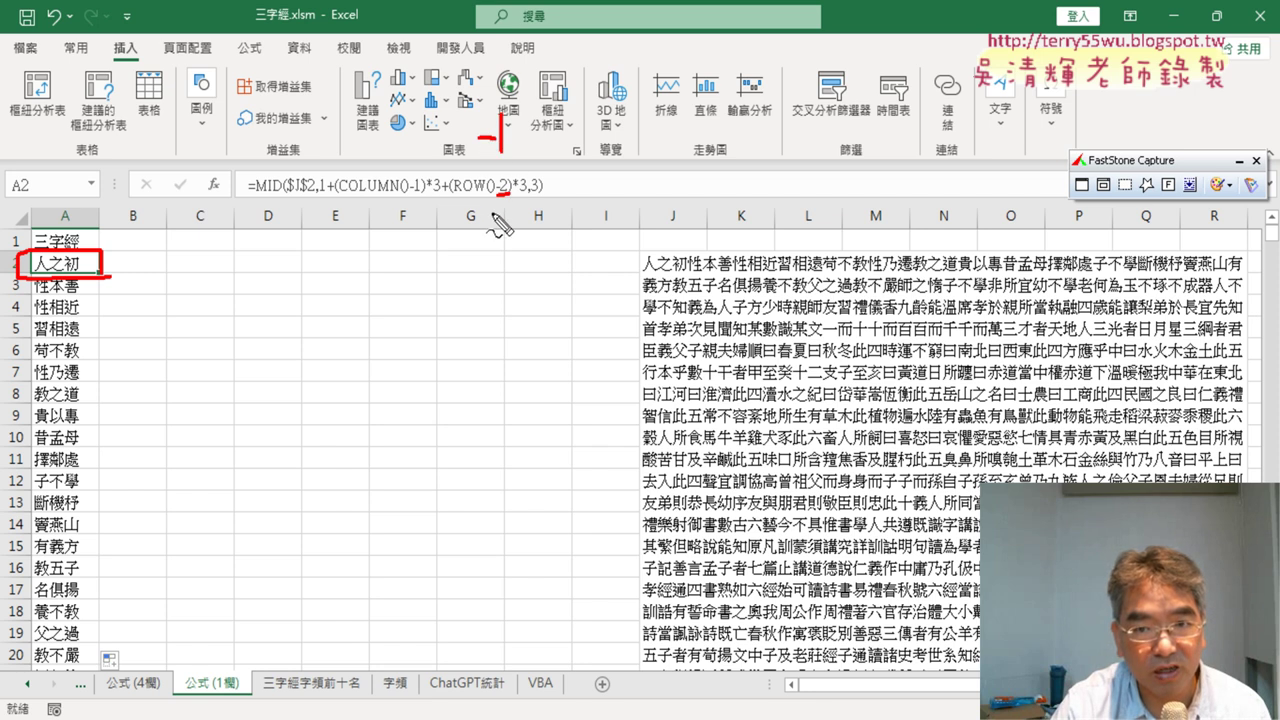
drag(3, 256, 160, 252)
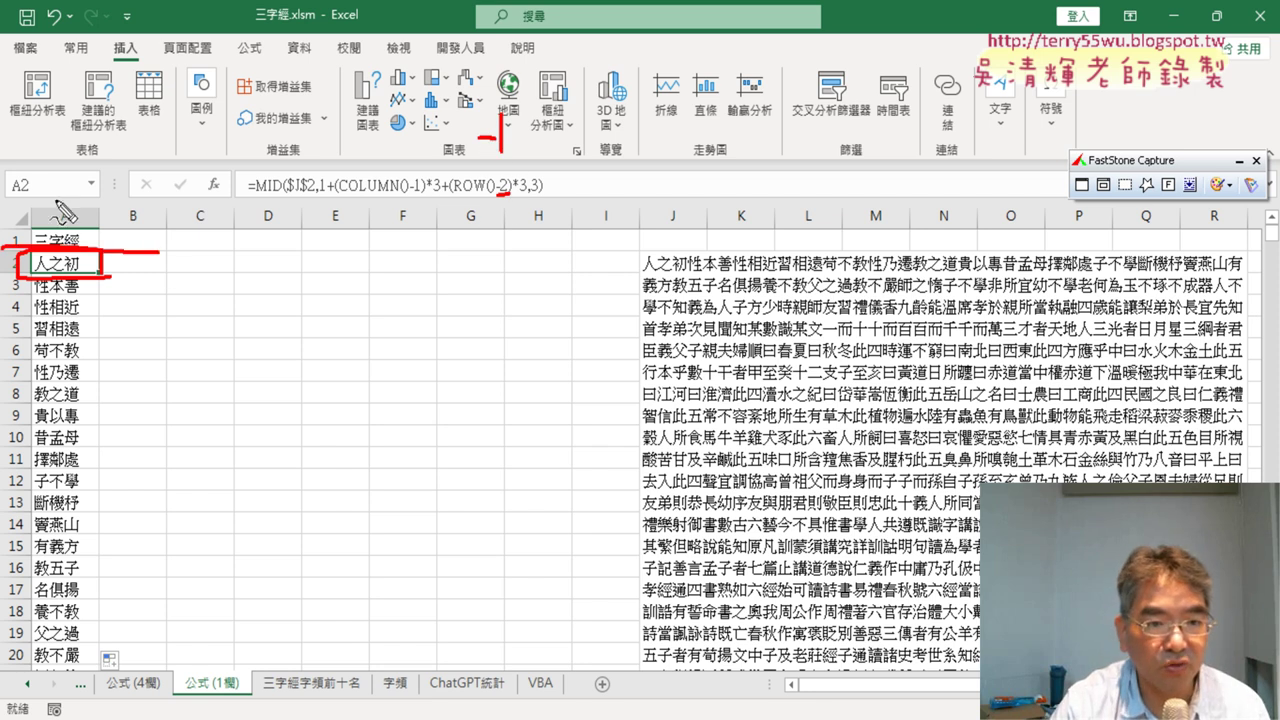
mouse_move(38, 196)
mouse_down()
mouse_move(62, 223)
mouse_move(65, 210)
mouse_up()
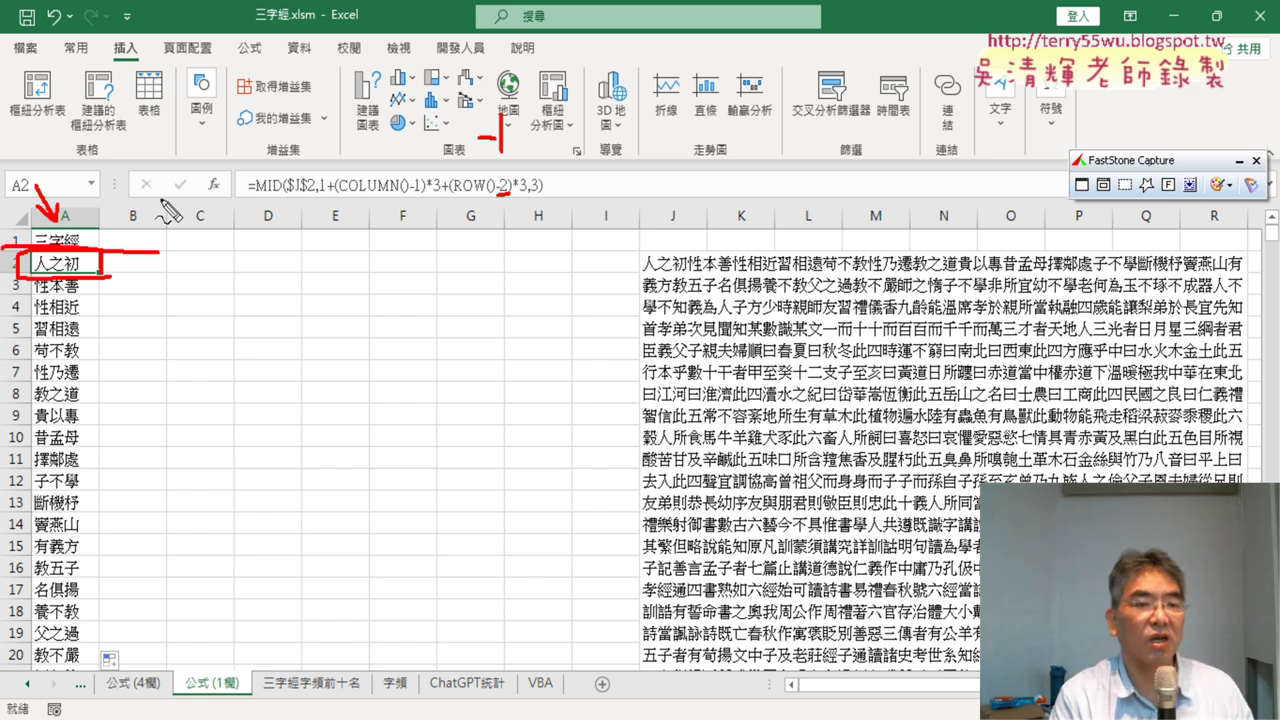
key(Escape)
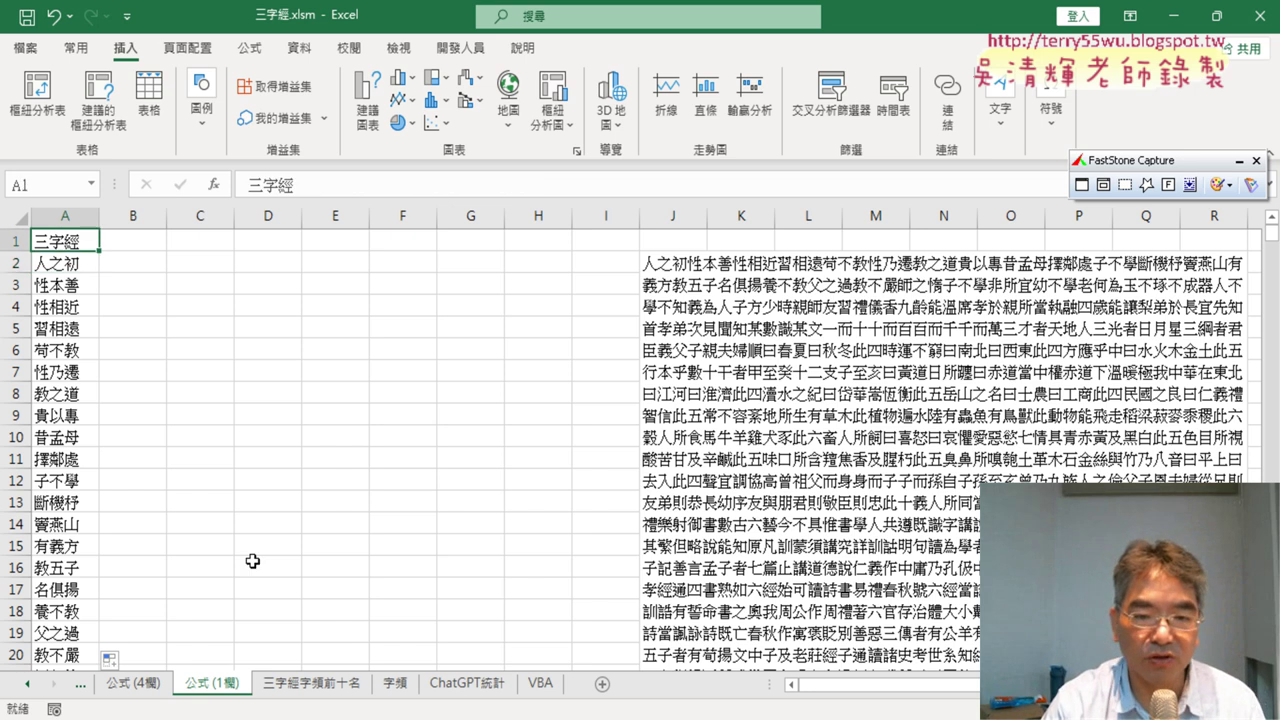
click(403, 686)
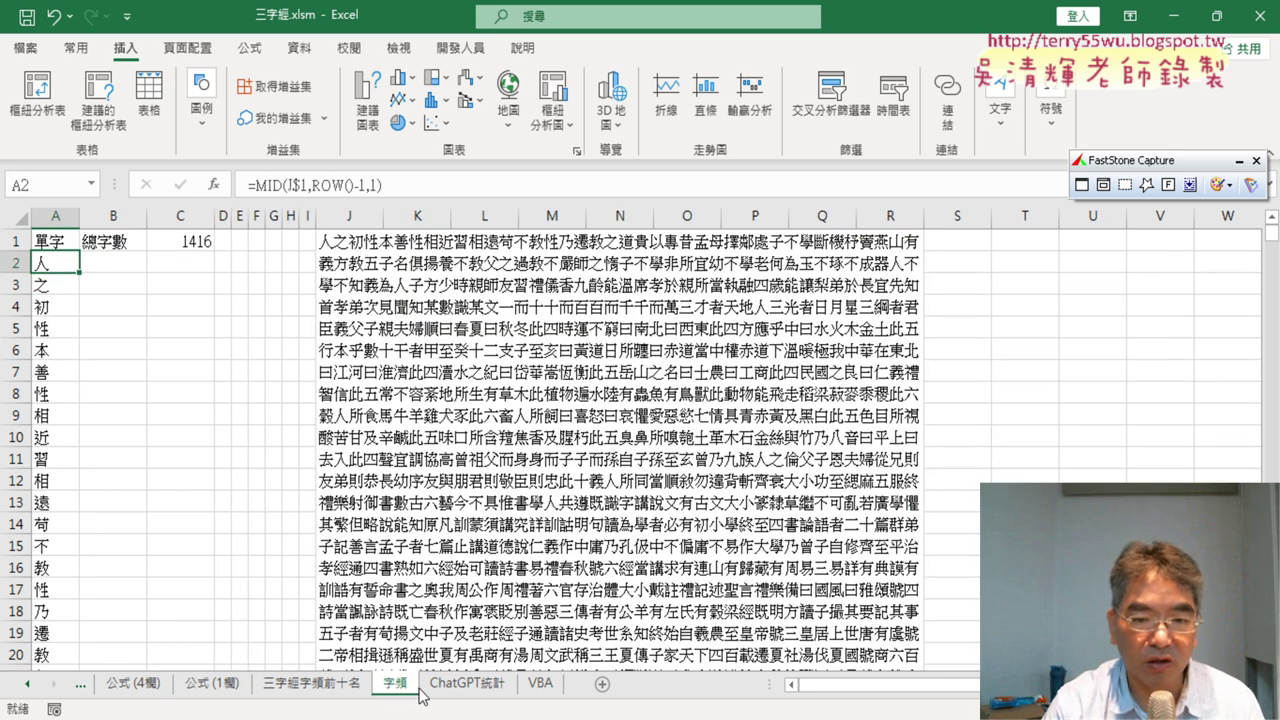
Select row 10 (四) on 三字經字頻前十名, then return to 公式 (1欄).
click(330, 688)
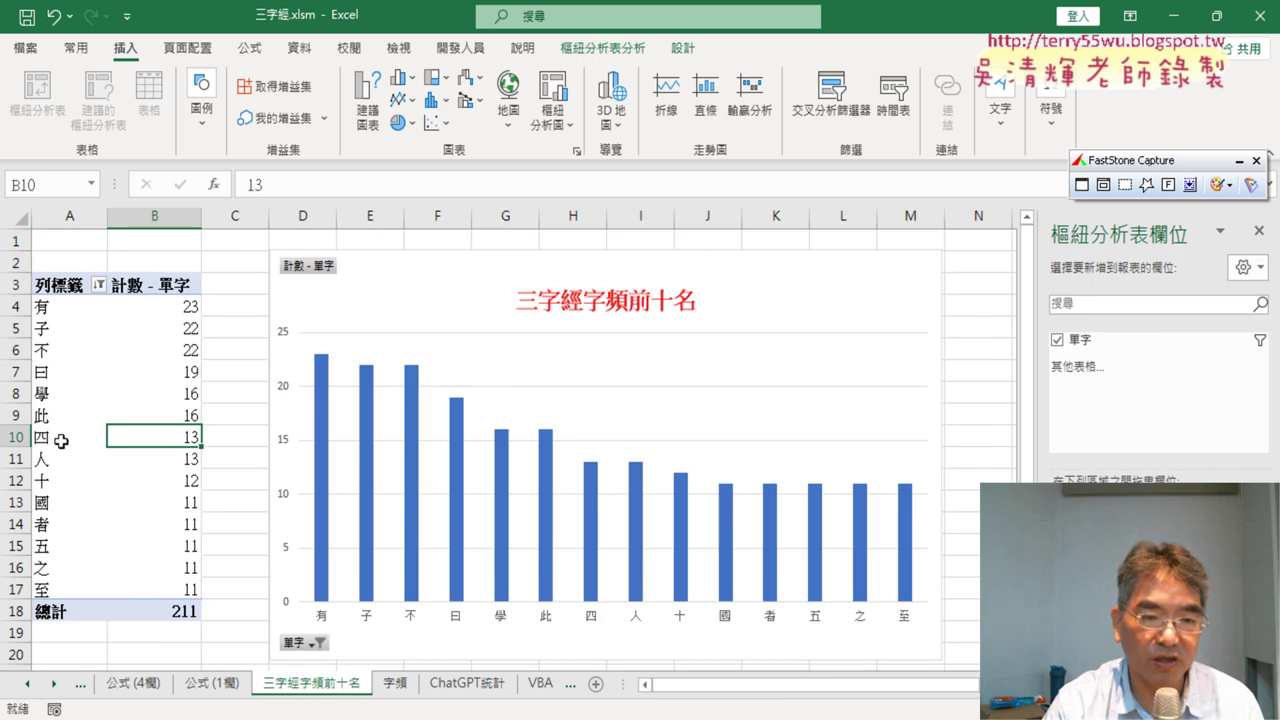
click(15, 437)
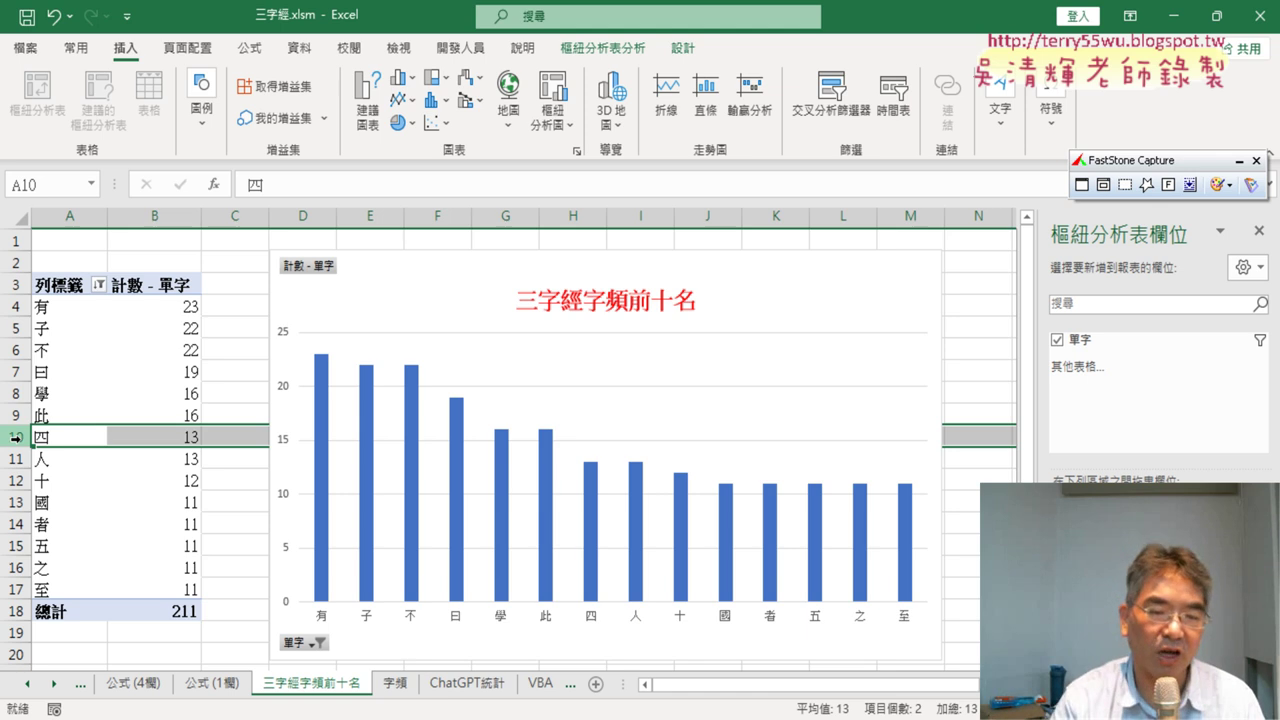
click(230, 690)
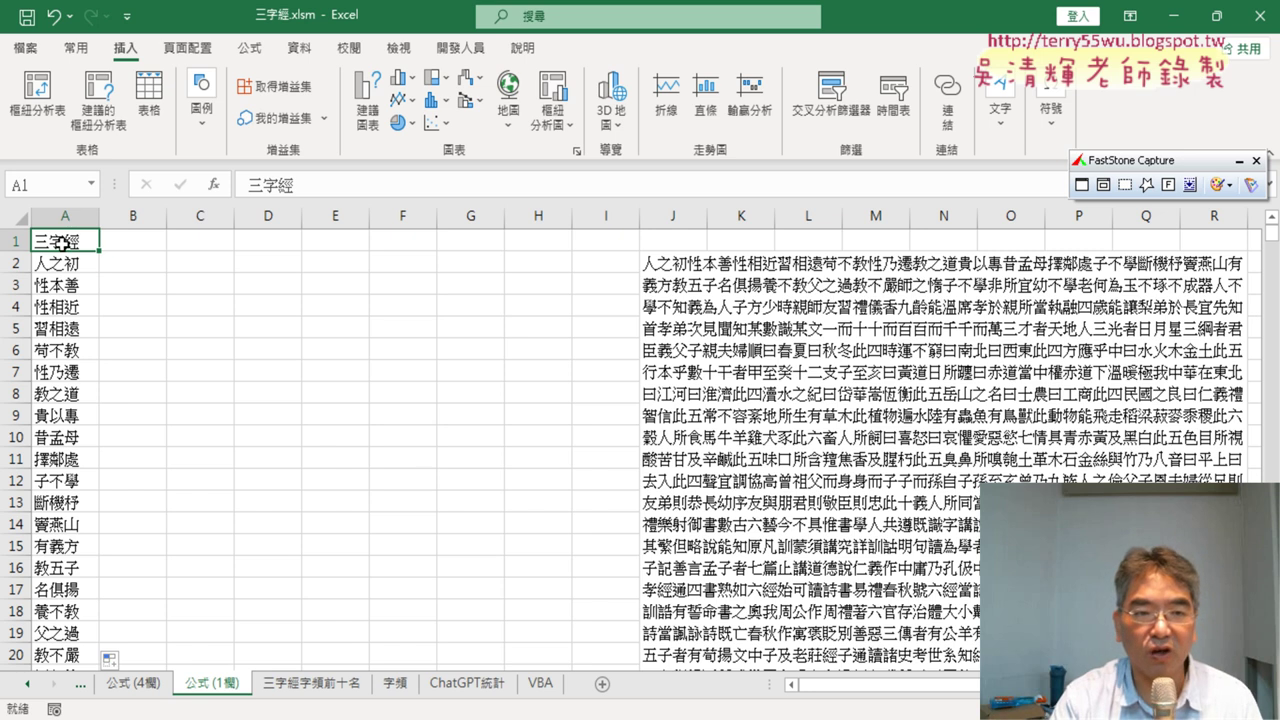
Switch on AutoFilter (資料 > 篩選) for the 三字經 phrase column.
click(306, 52)
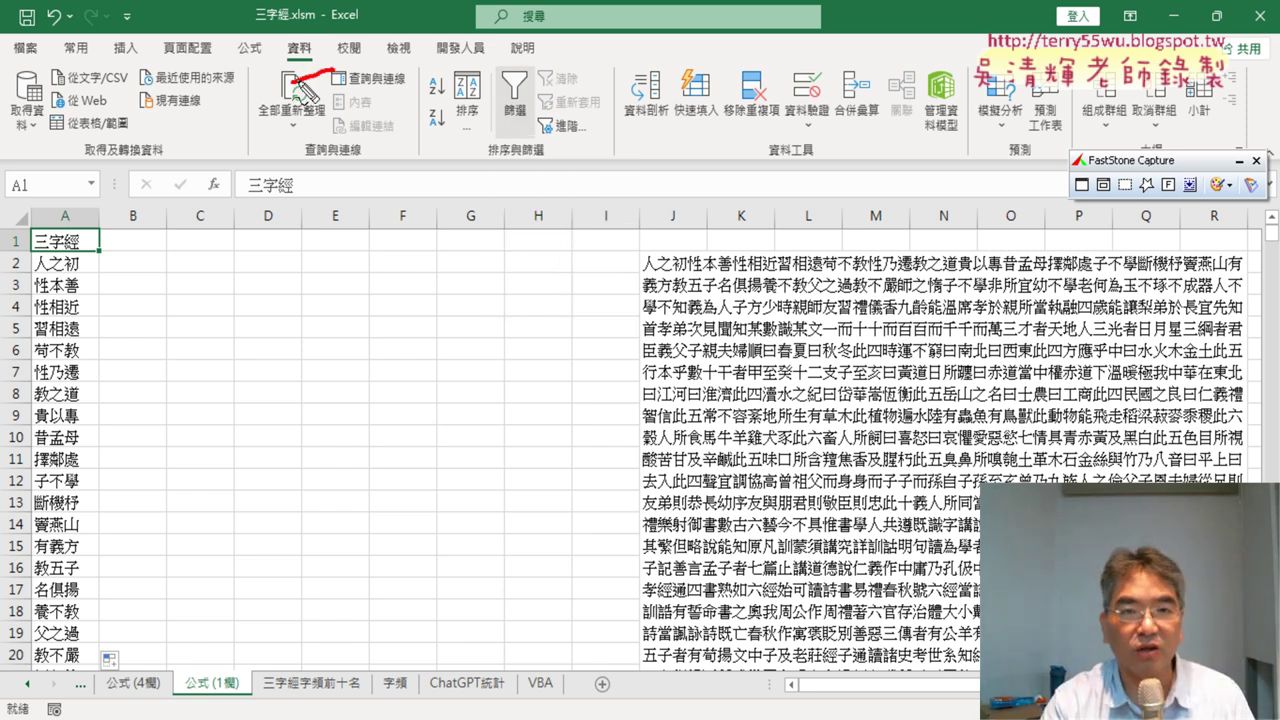
drag(320, 82, 327, 72)
drag(530, 165, 548, 156)
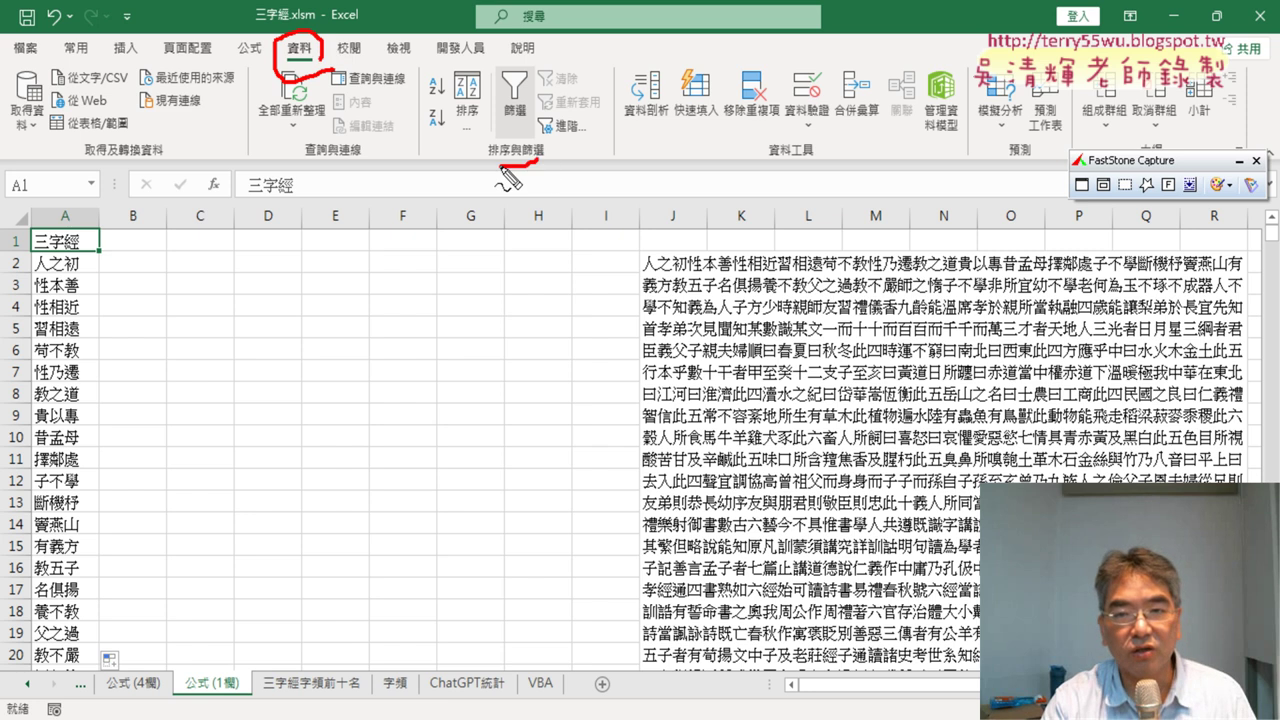
mouse_move(370, 233)
mouse_down()
mouse_move(466, 143)
mouse_move(490, 142)
mouse_move(468, 192)
mouse_up()
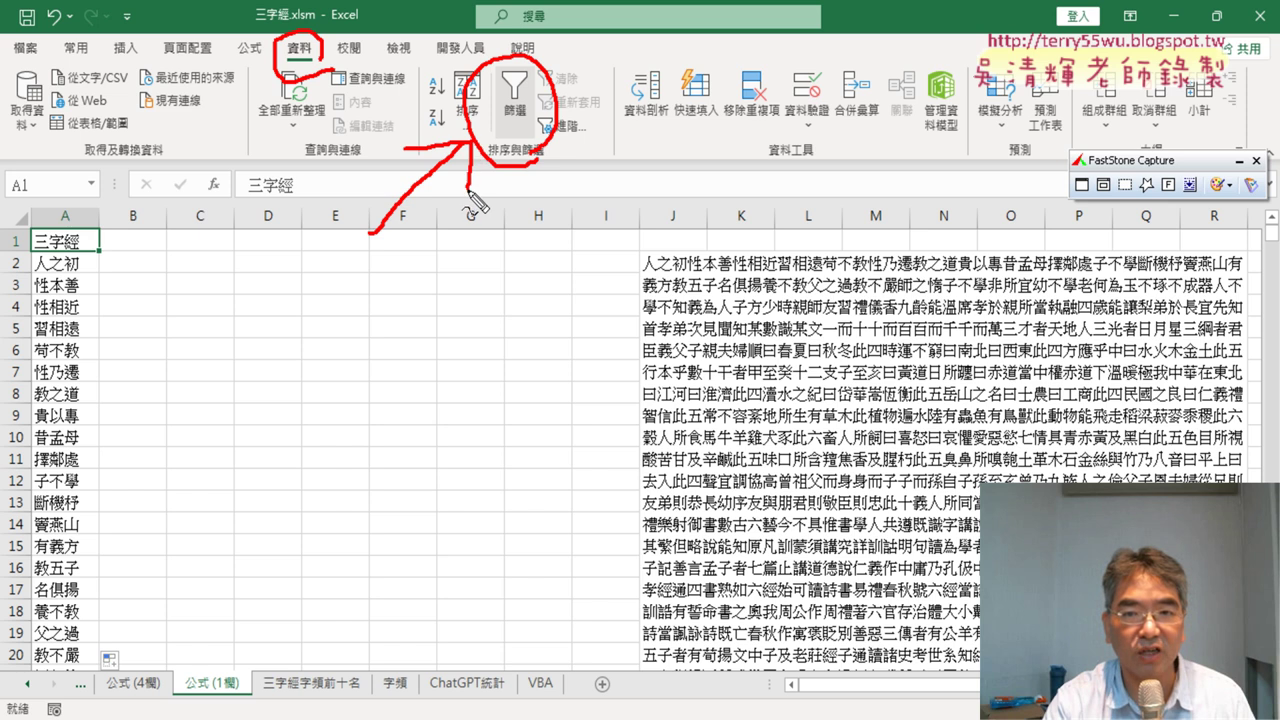
key(Escape)
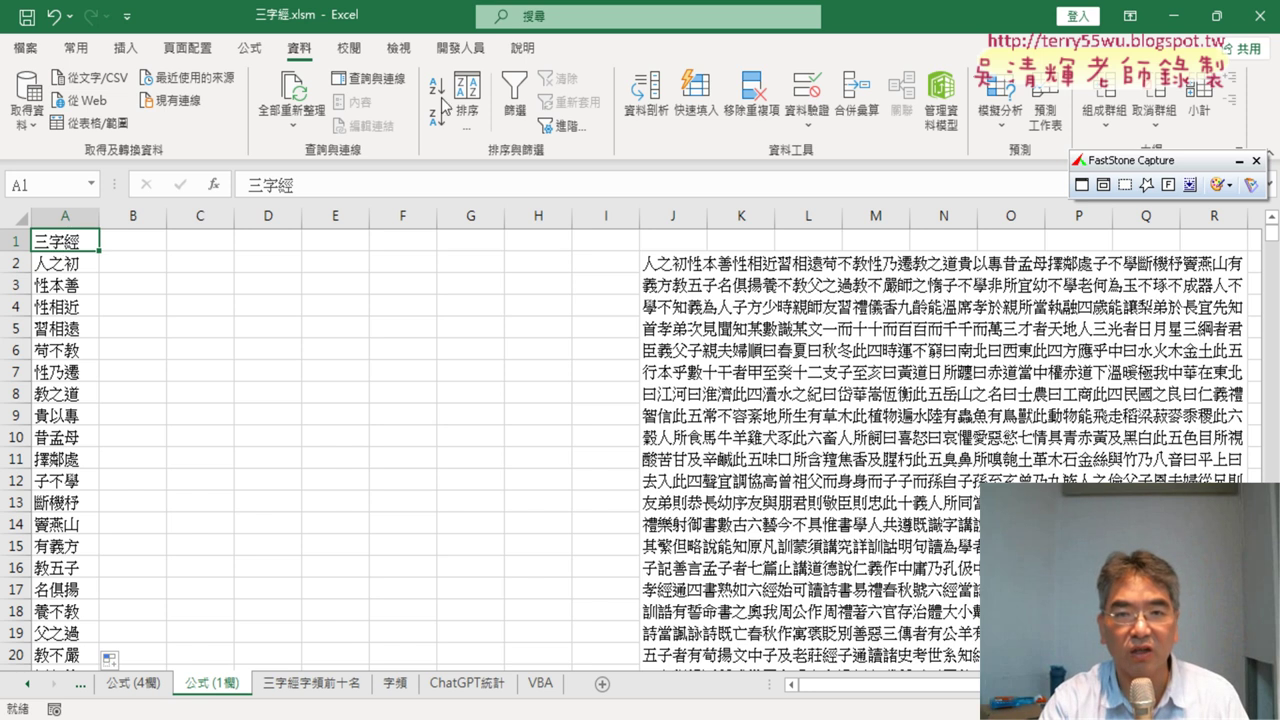
click(512, 93)
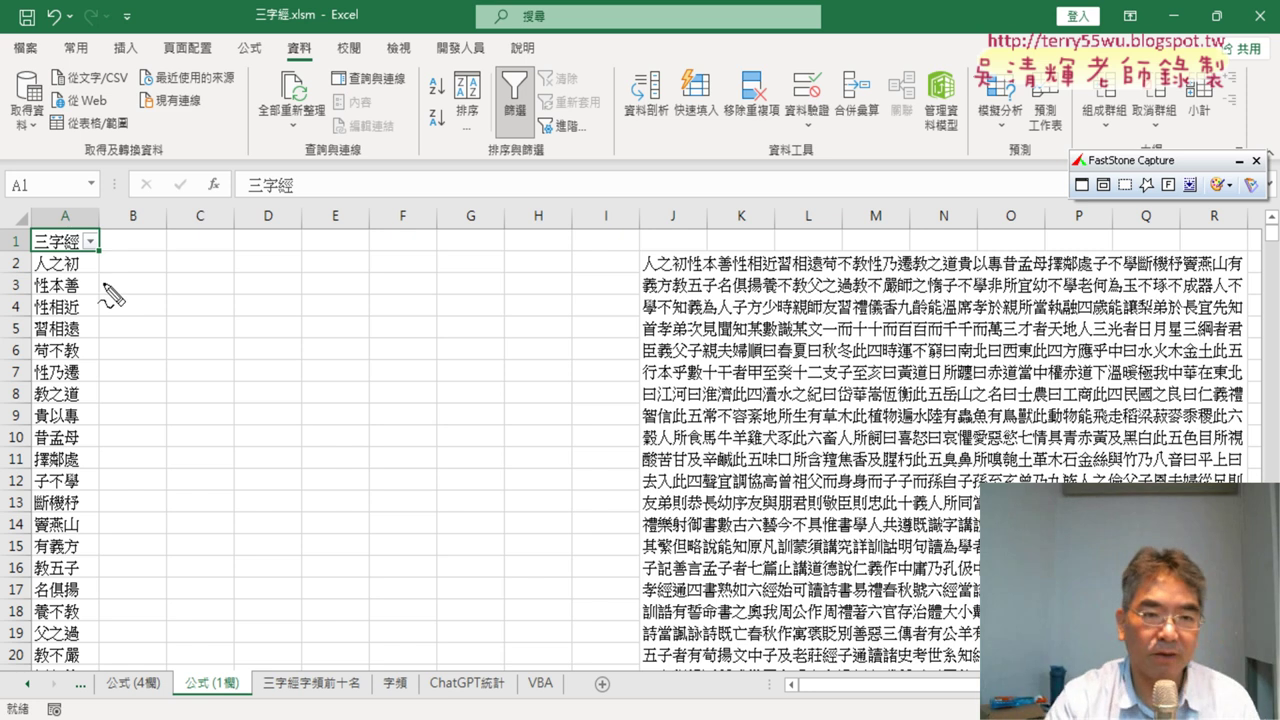
Annotate the column's filter arrow and the Filter button for viewers, then clear the marks.
drag(100, 265, 110, 262)
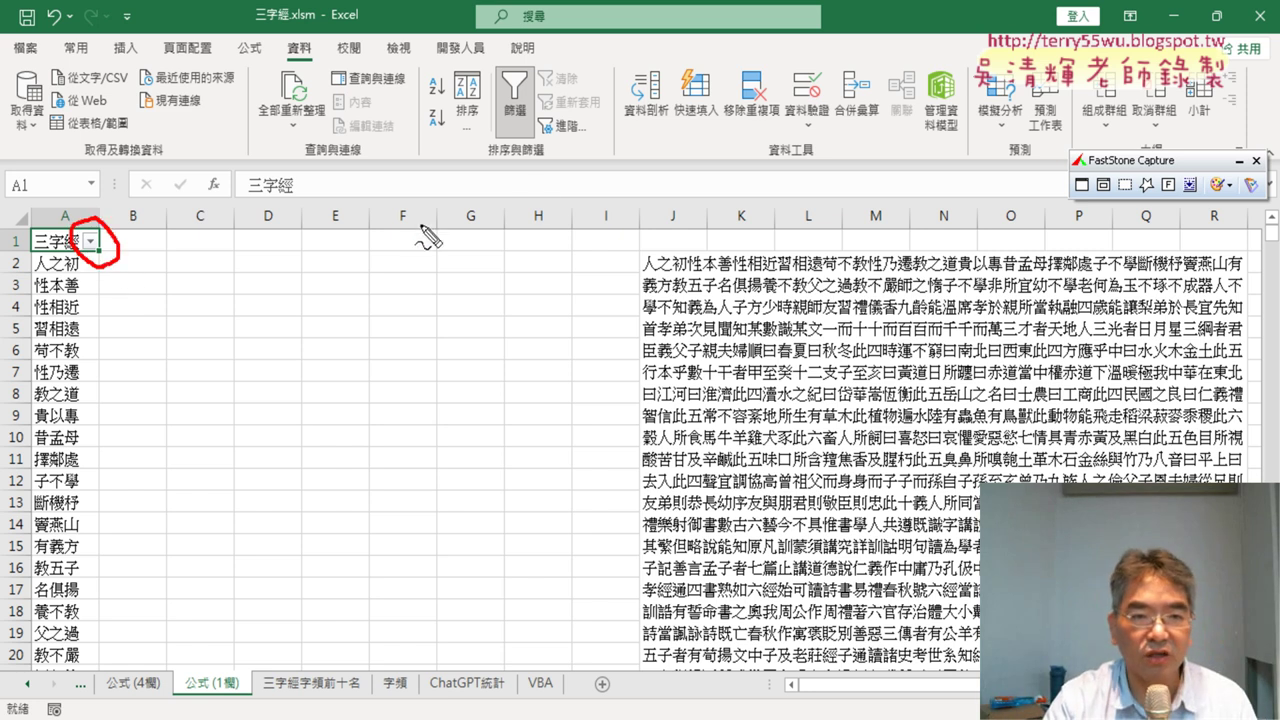
mouse_move(512, 150)
mouse_down()
mouse_move(118, 236)
mouse_move(150, 238)
mouse_up()
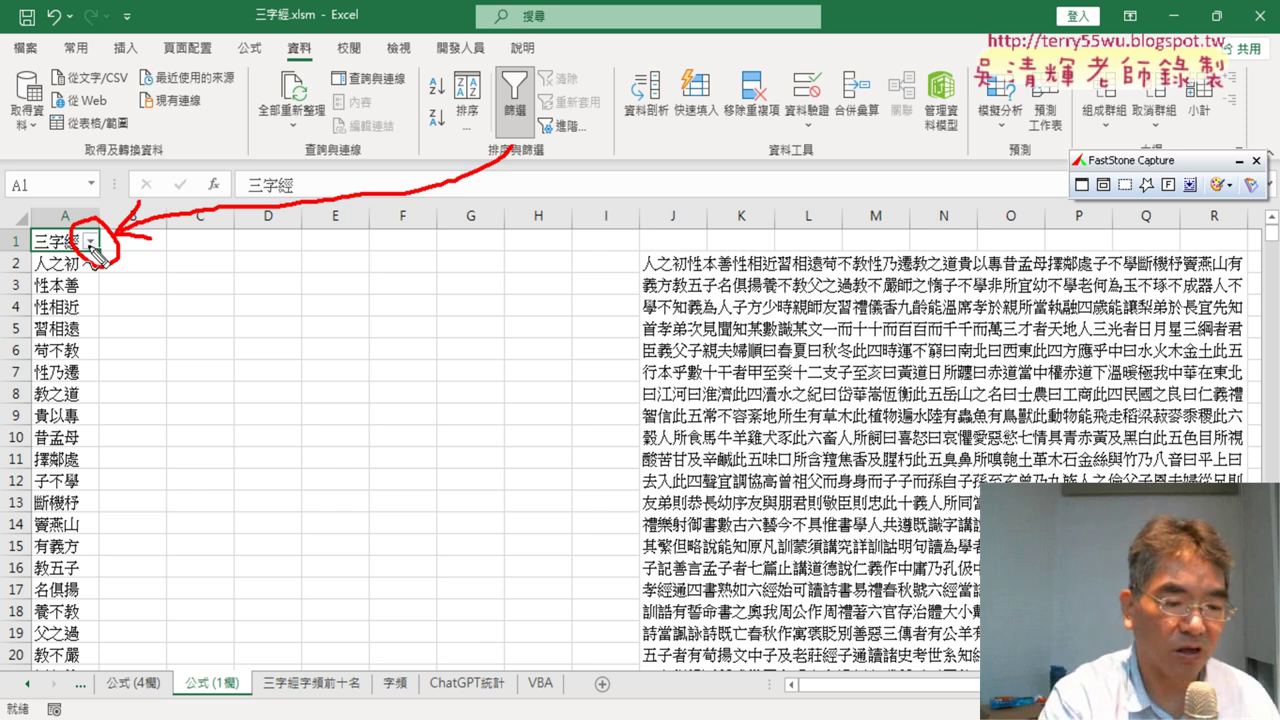
key(Escape)
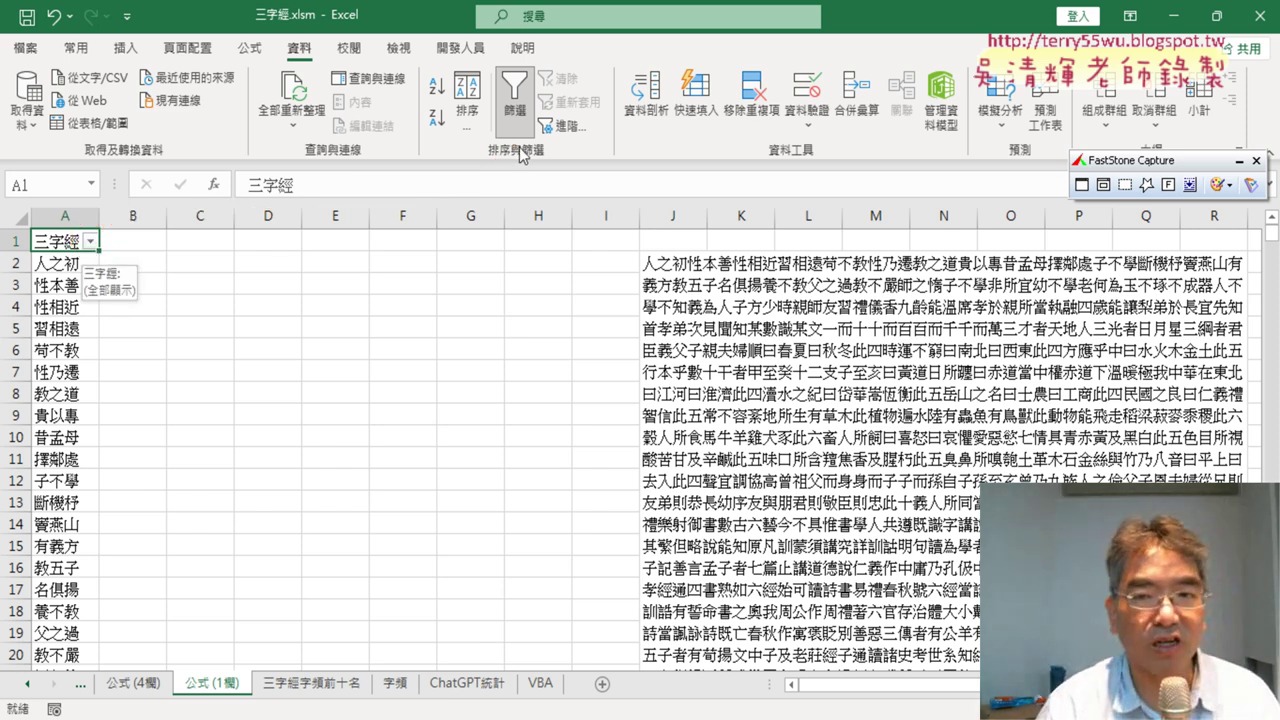
Toggle filtering off and on twice, then open the 三字經 column's filter list.
click(523, 114)
click(523, 114)
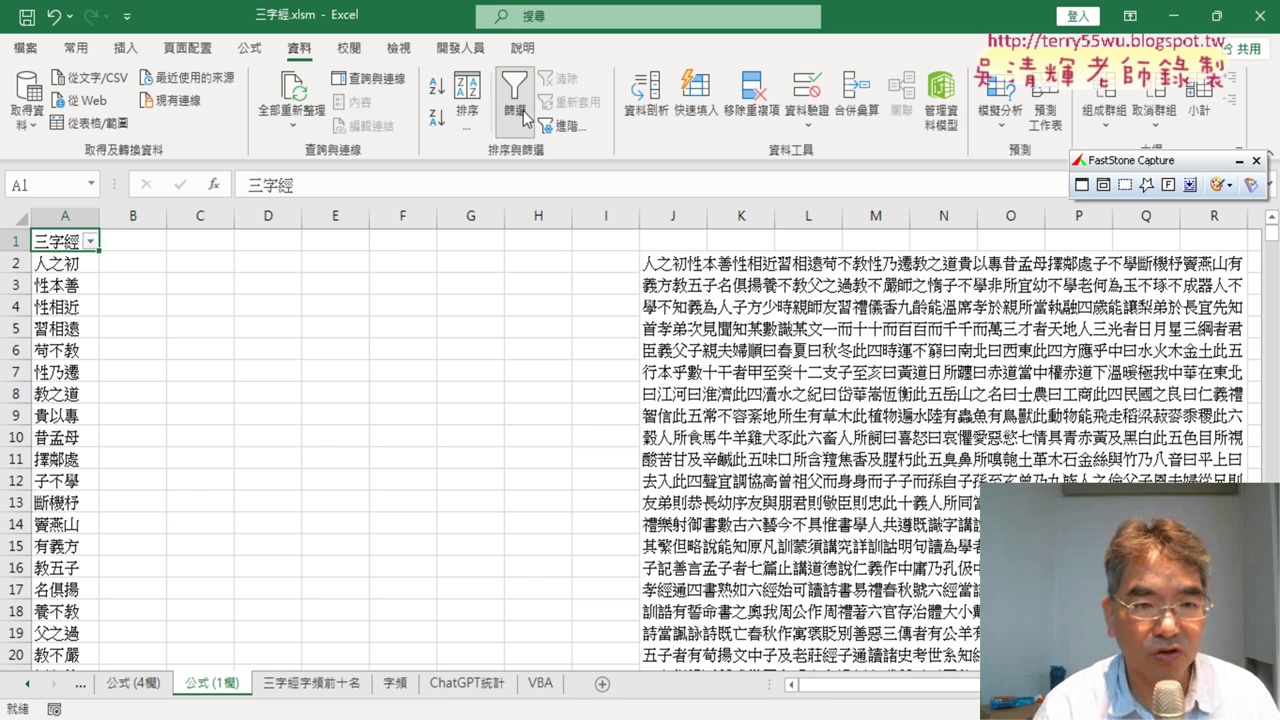
click(523, 114)
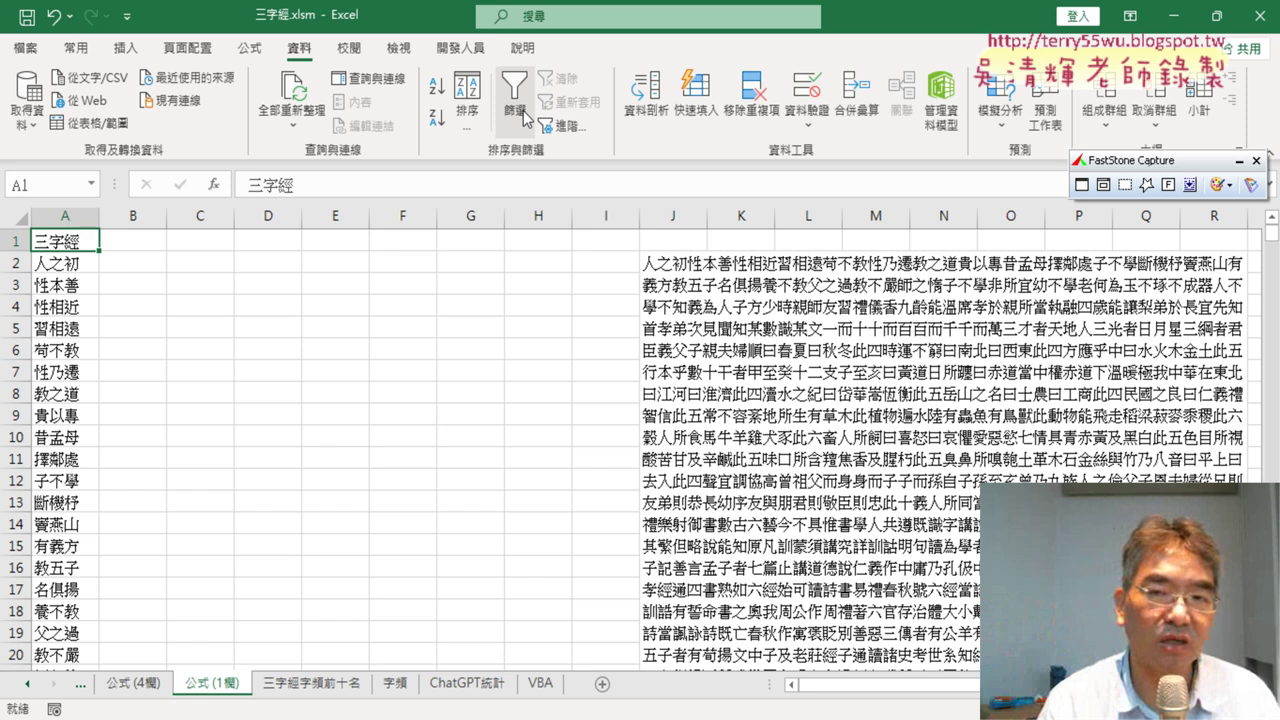
click(523, 114)
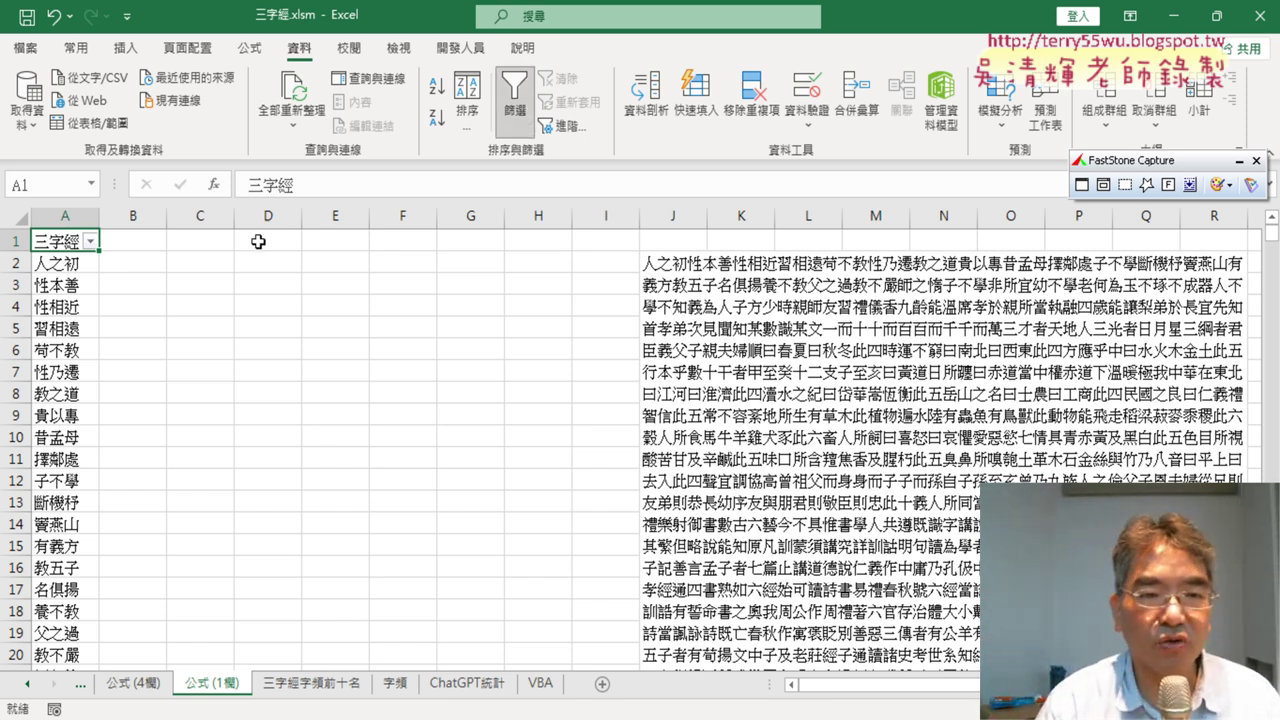
click(91, 242)
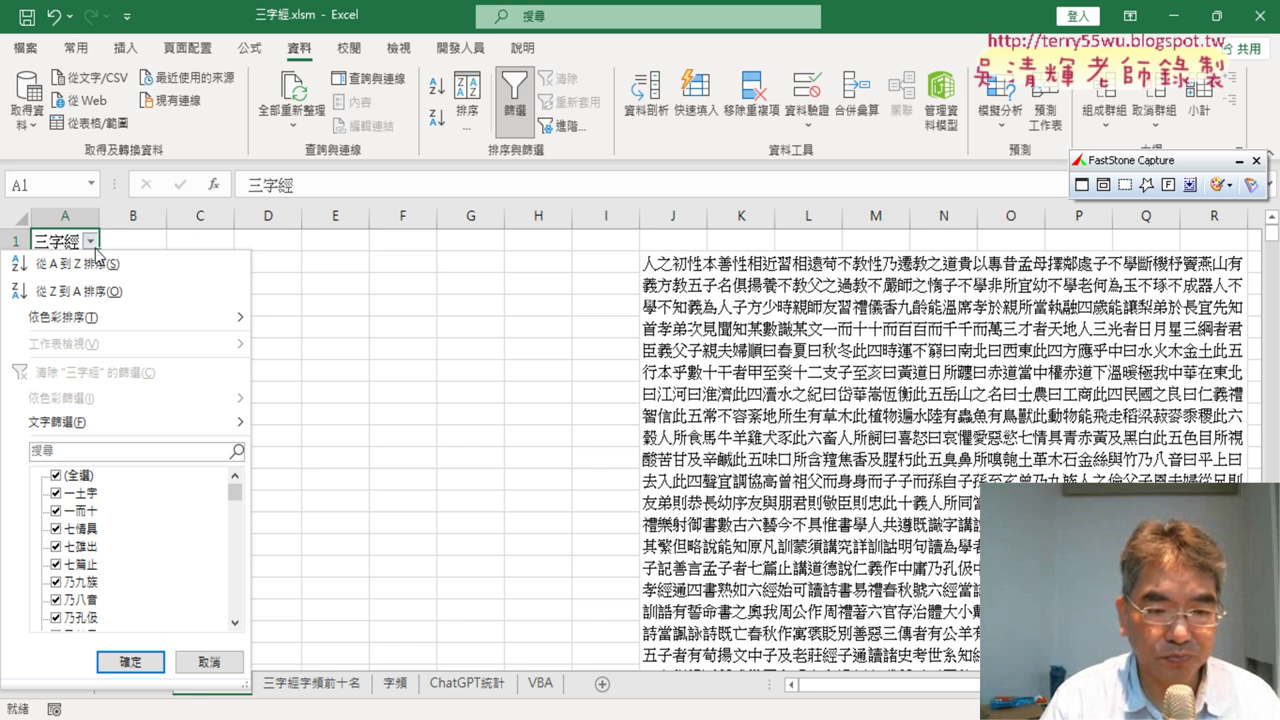
Annotate the Text Filters > Contains option for viewers, then clear the marks.
mouse_move(88, 428)
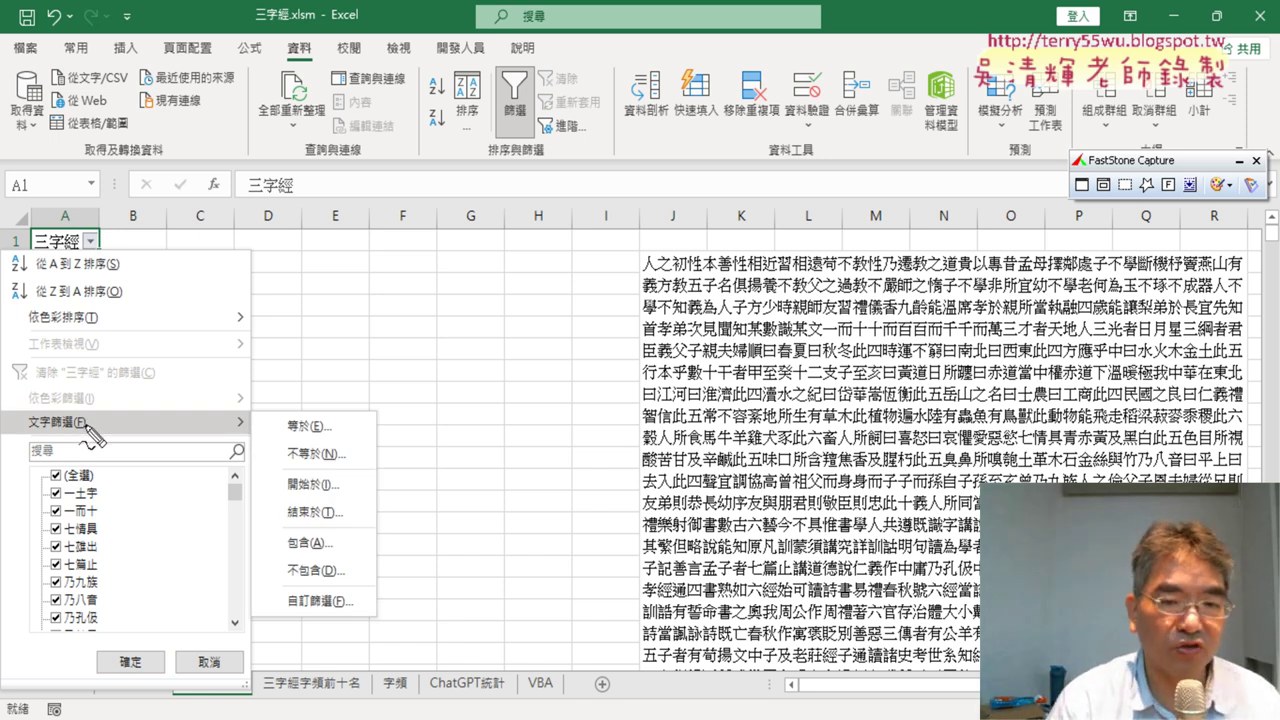
drag(78, 438, 100, 432)
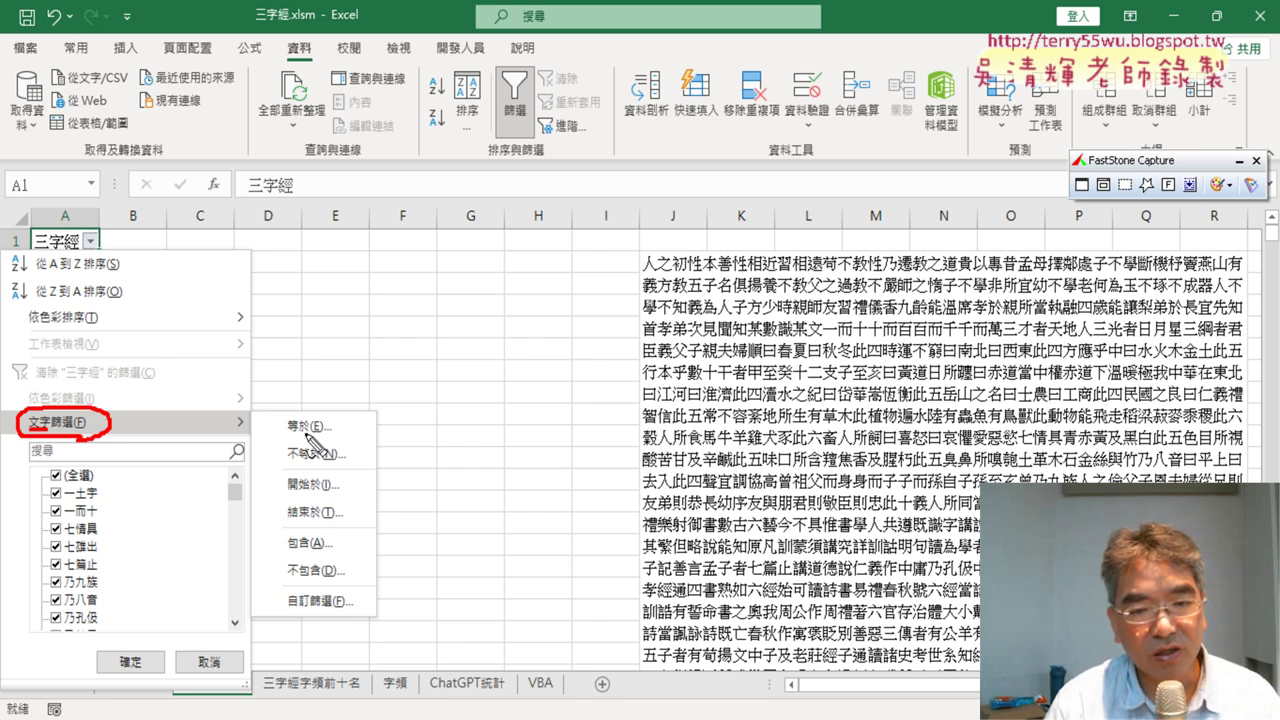
mouse_move(429, 390)
mouse_down()
mouse_move(500, 346)
mouse_move(499, 370)
mouse_move(457, 368)
mouse_move(500, 385)
mouse_up()
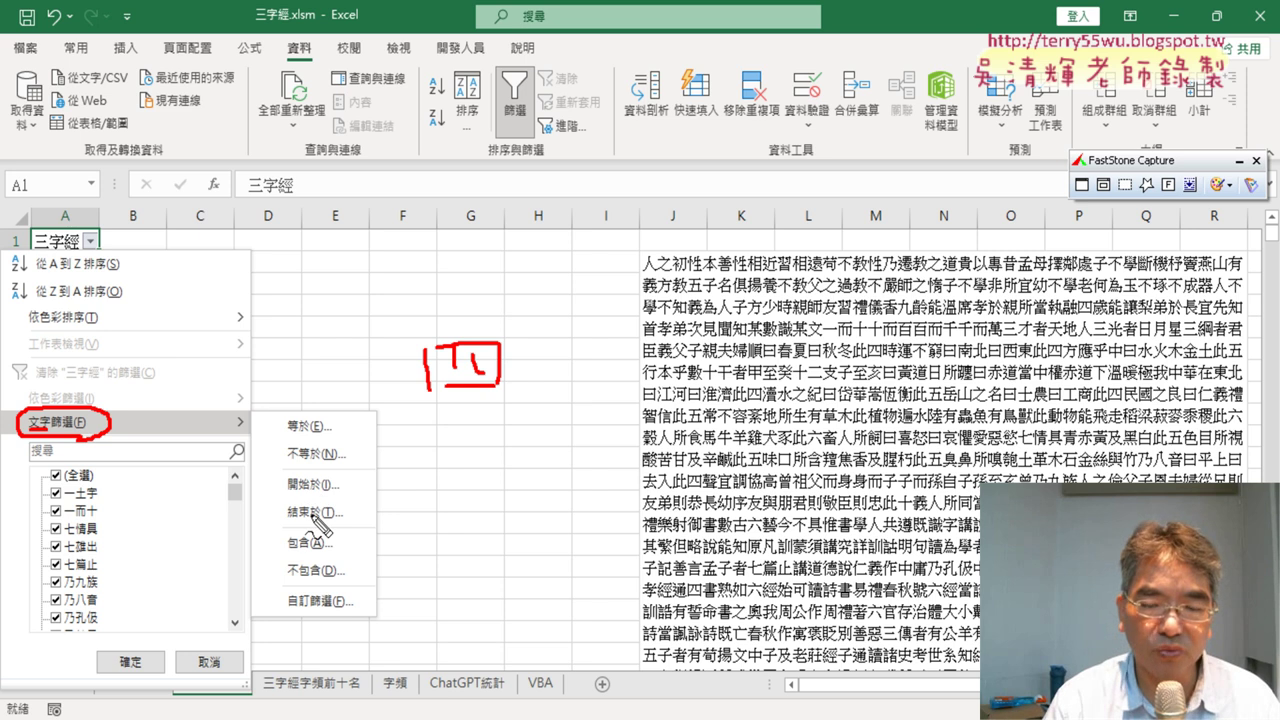
drag(345, 552, 355, 541)
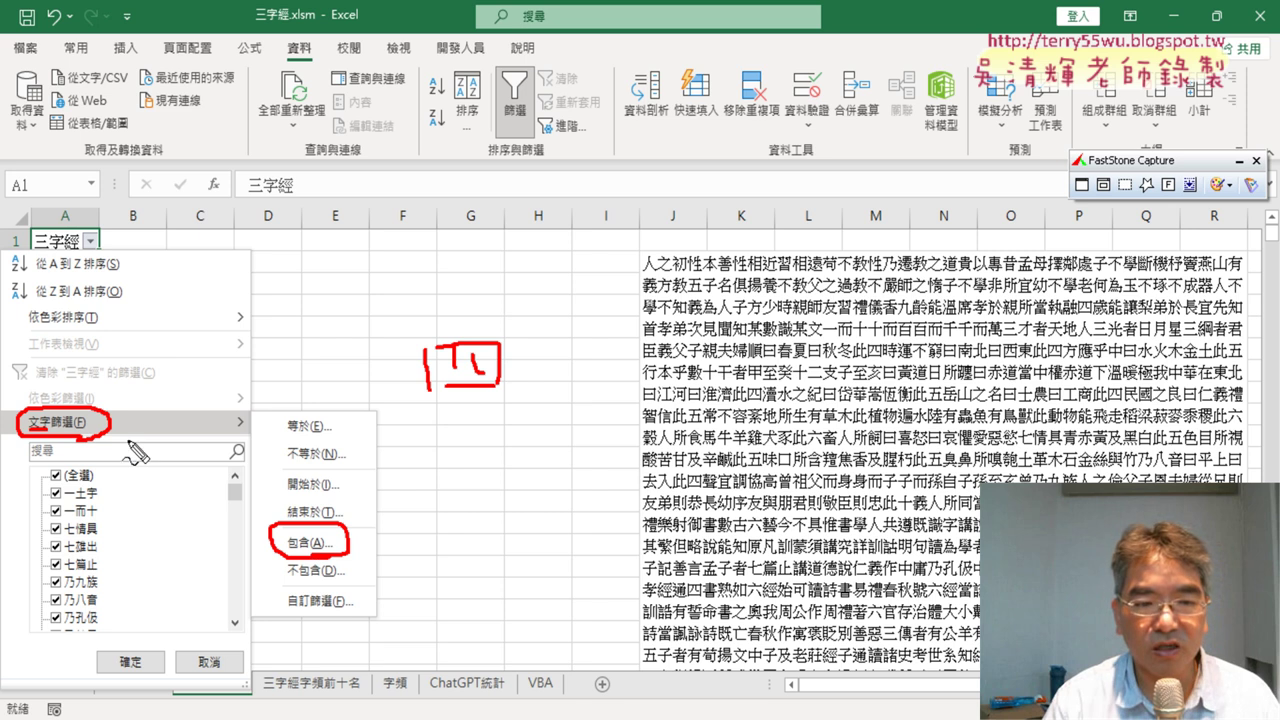
mouse_move(108, 428)
mouse_down()
mouse_move(270, 528)
mouse_move(244, 545)
mouse_up()
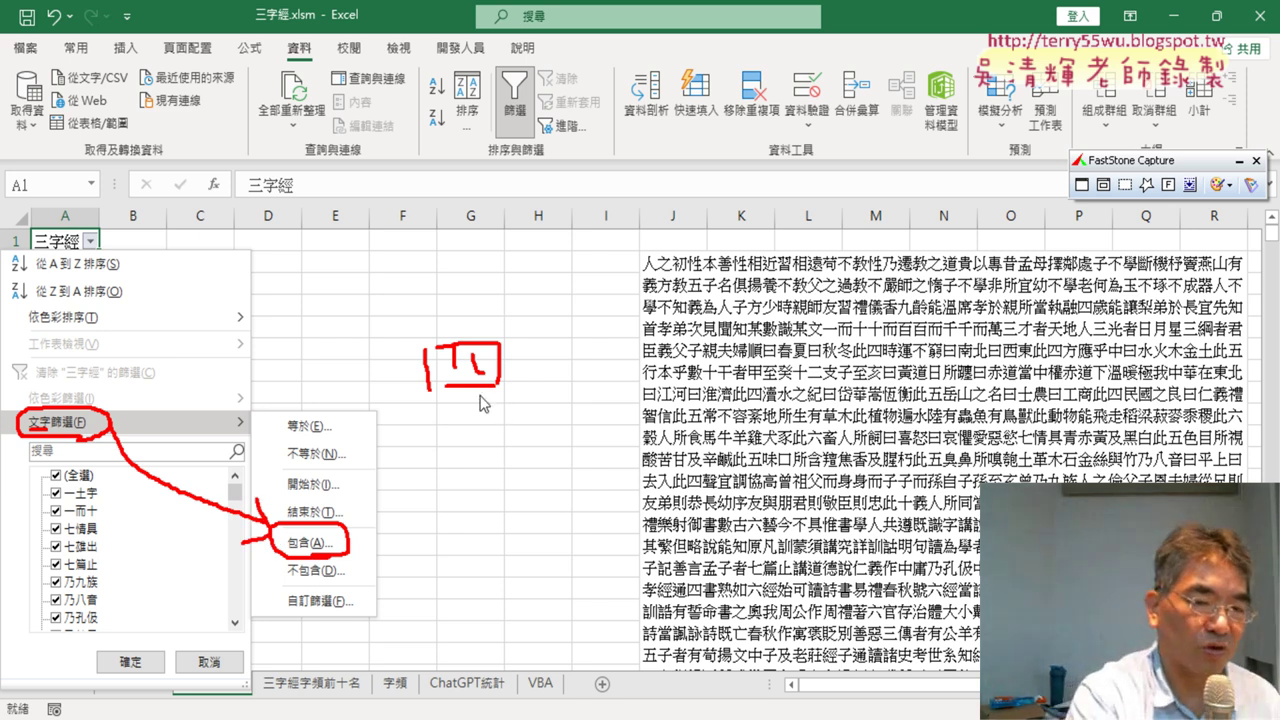
key(Escape)
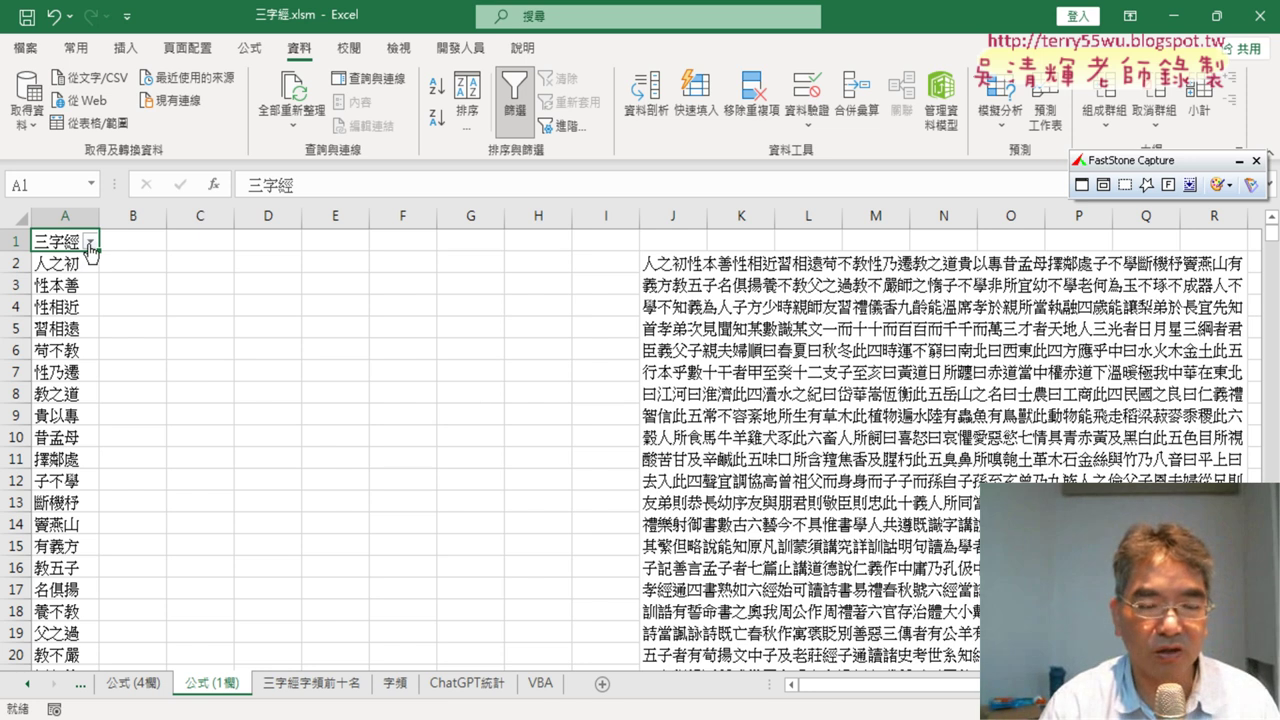
Apply a Contains 四 text filter to the 三字經 column.
click(91, 241)
mouse_move(115, 416)
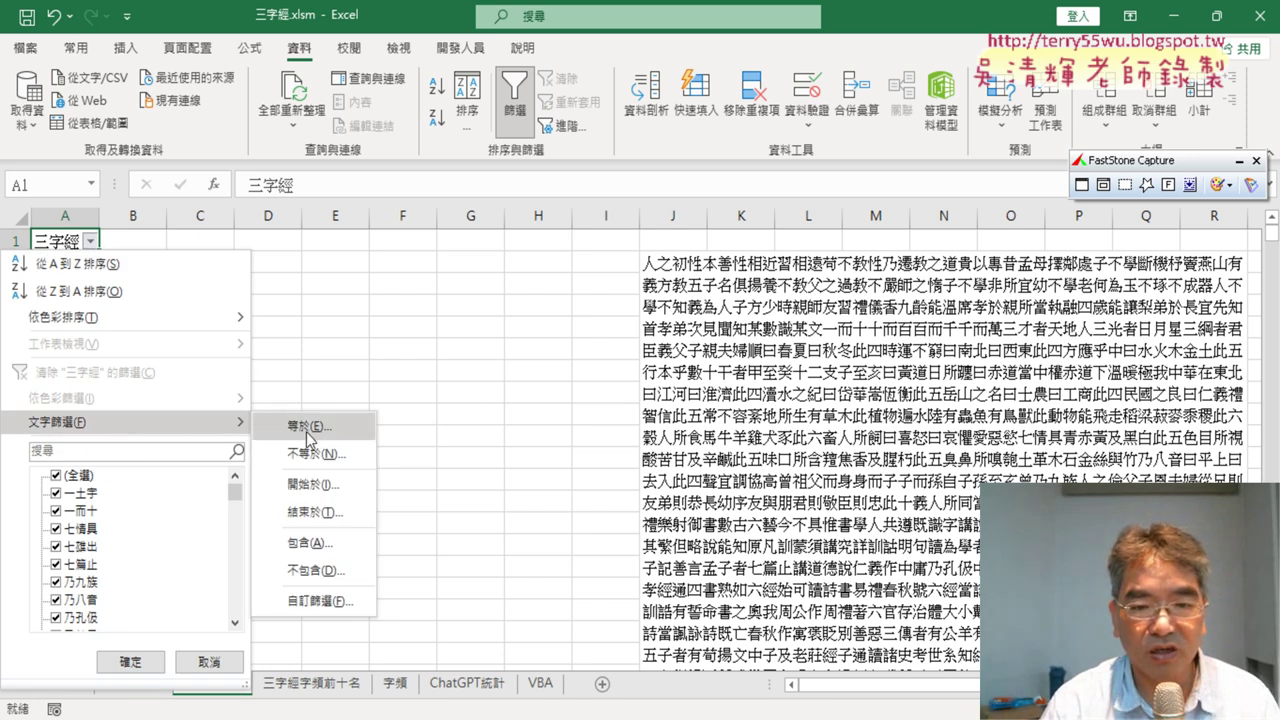
click(328, 547)
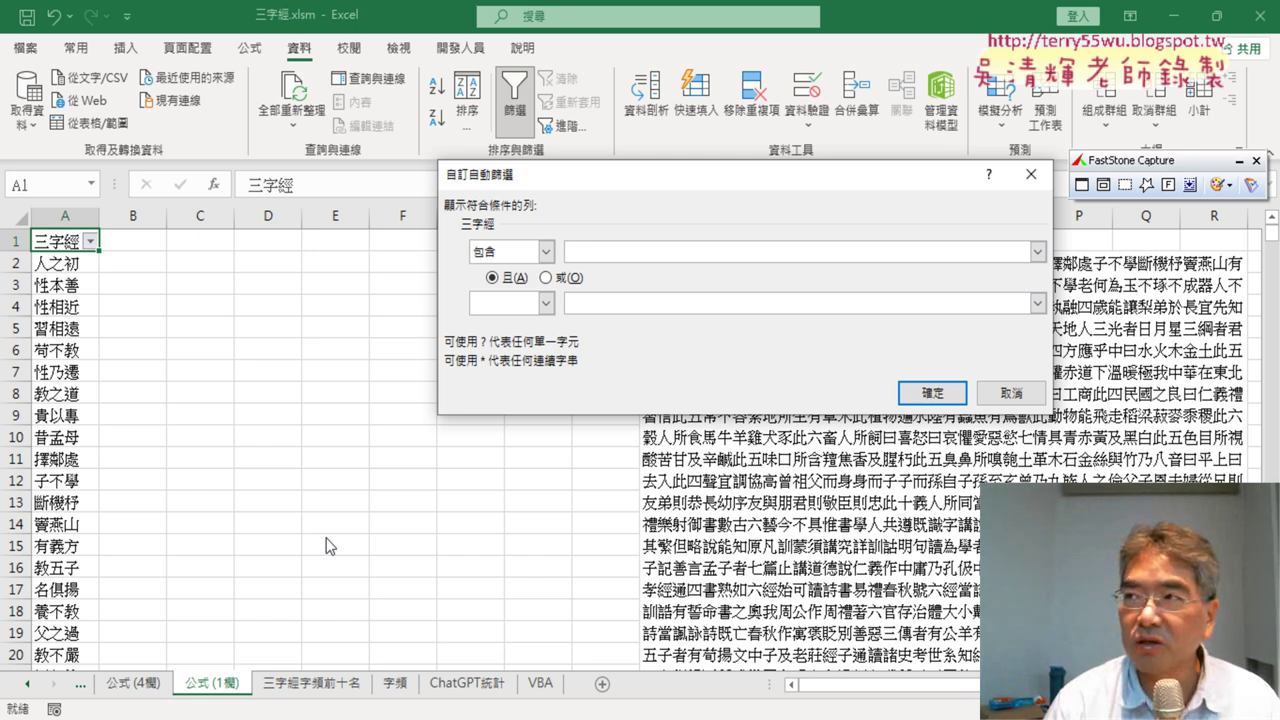
drag(604, 193, 366, 186)
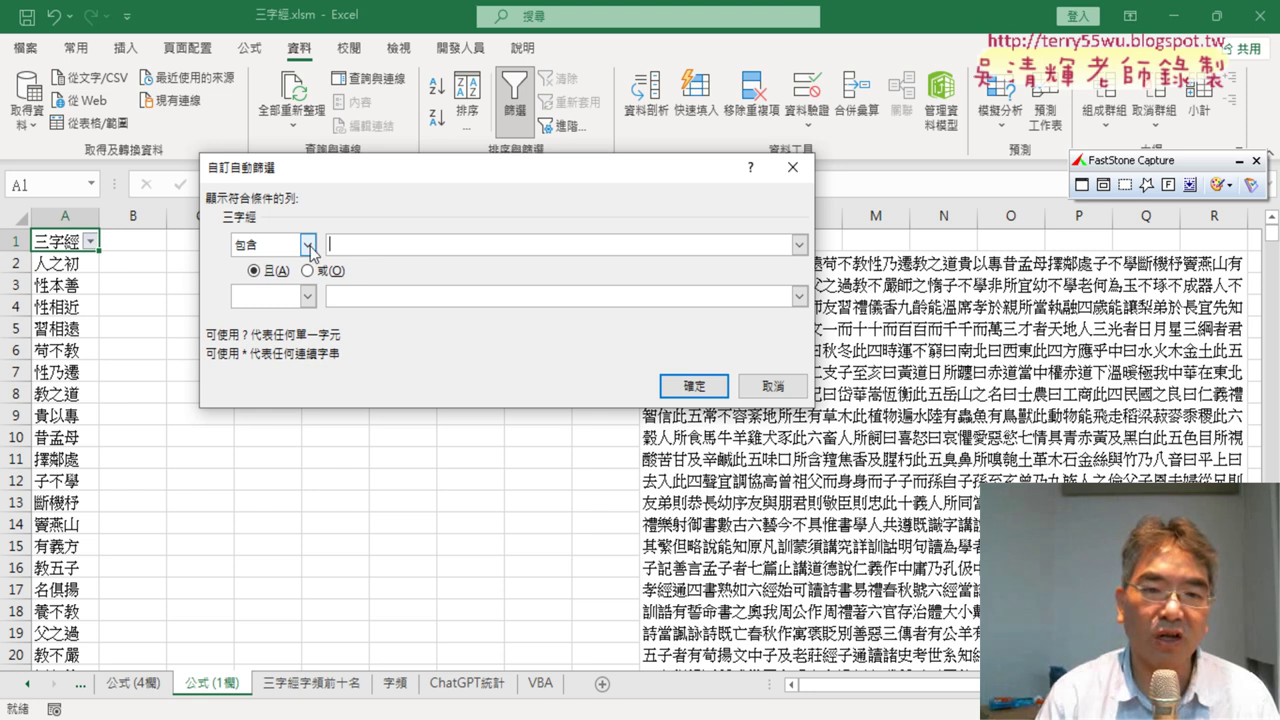
click(364, 252)
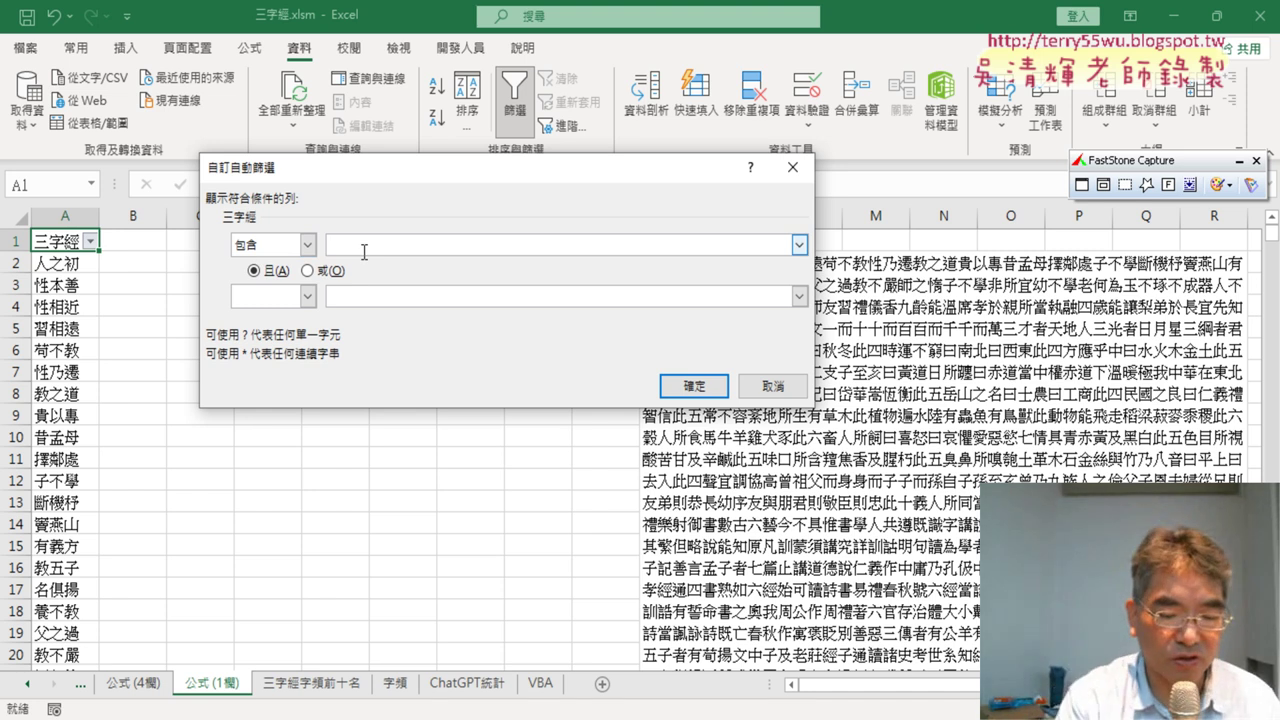
text(ㄙ)
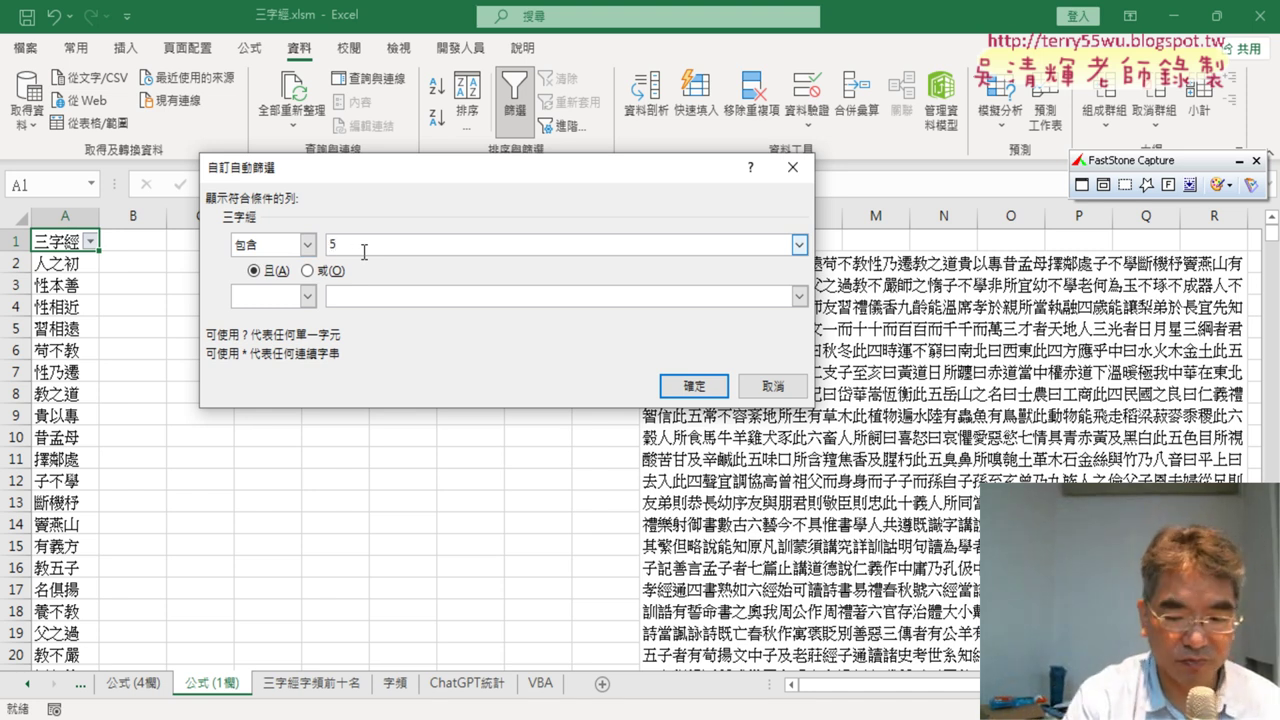
key(BackSpace)
text(四)
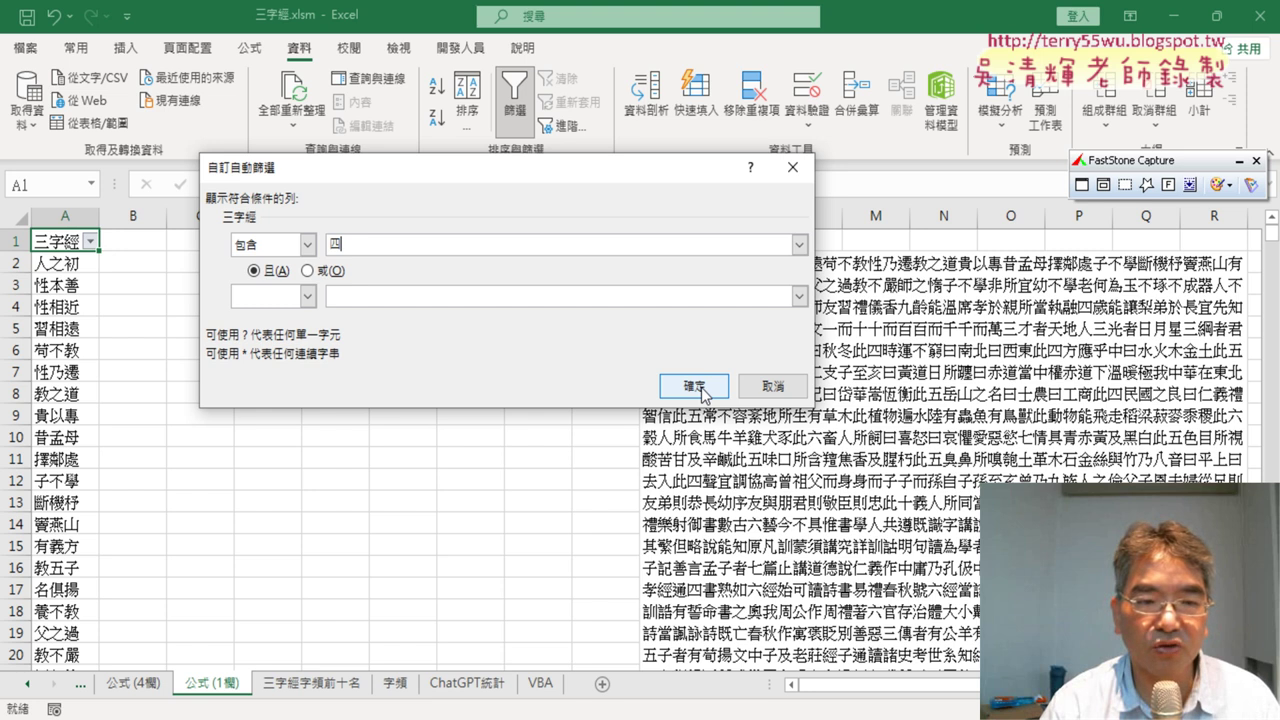
drag(583, 165, 667, 152)
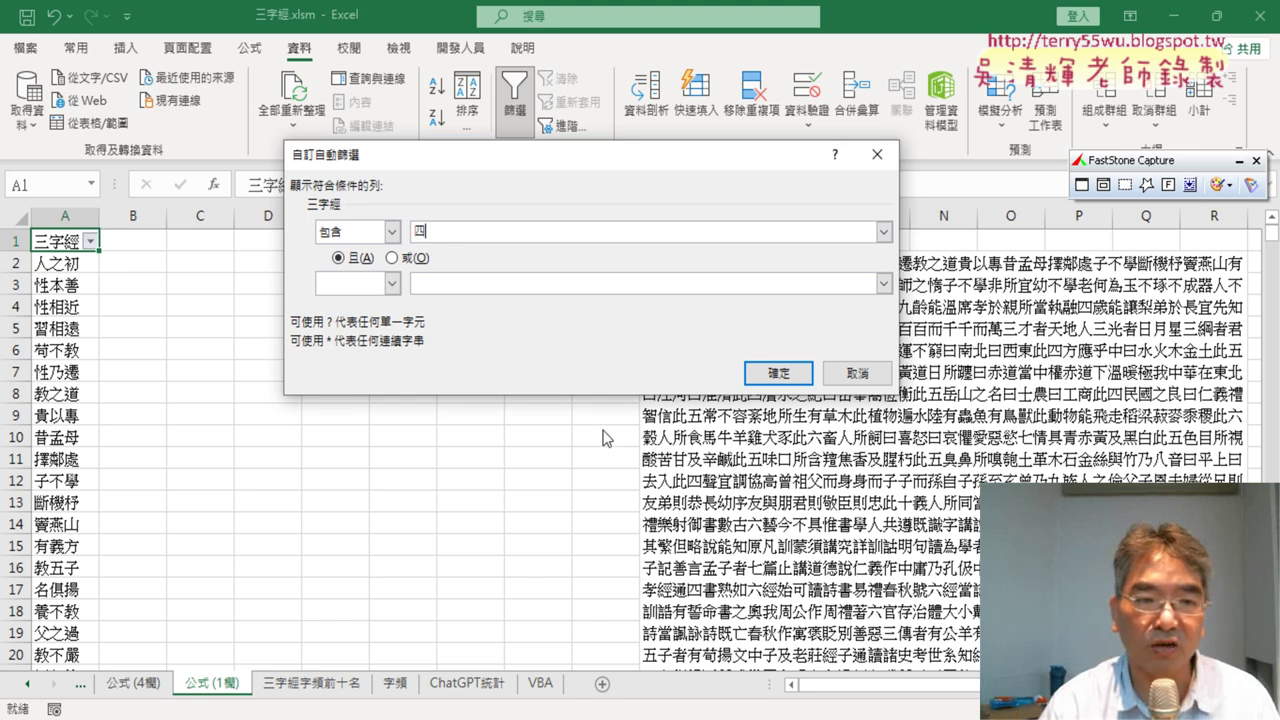
click(783, 374)
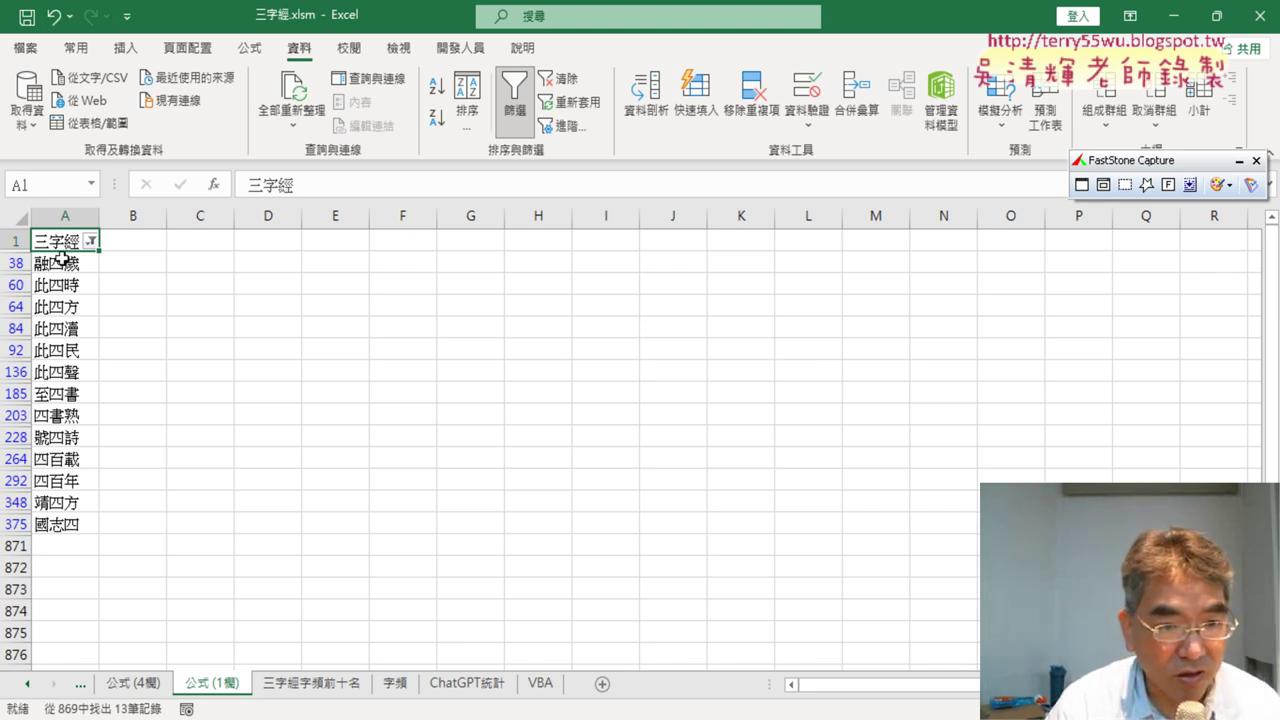
Copy the filtered 四 phrases and their header into a new blank sheet.
drag(56, 241, 61, 529)
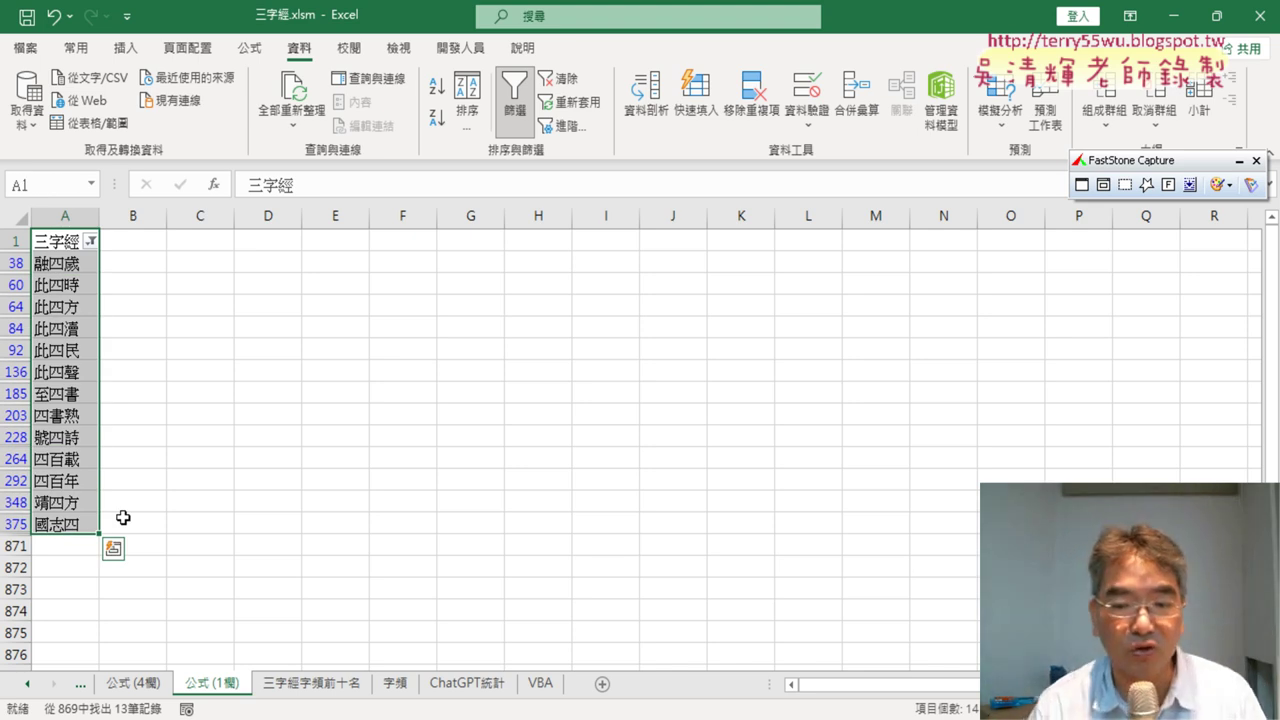
key(ctrl+c)
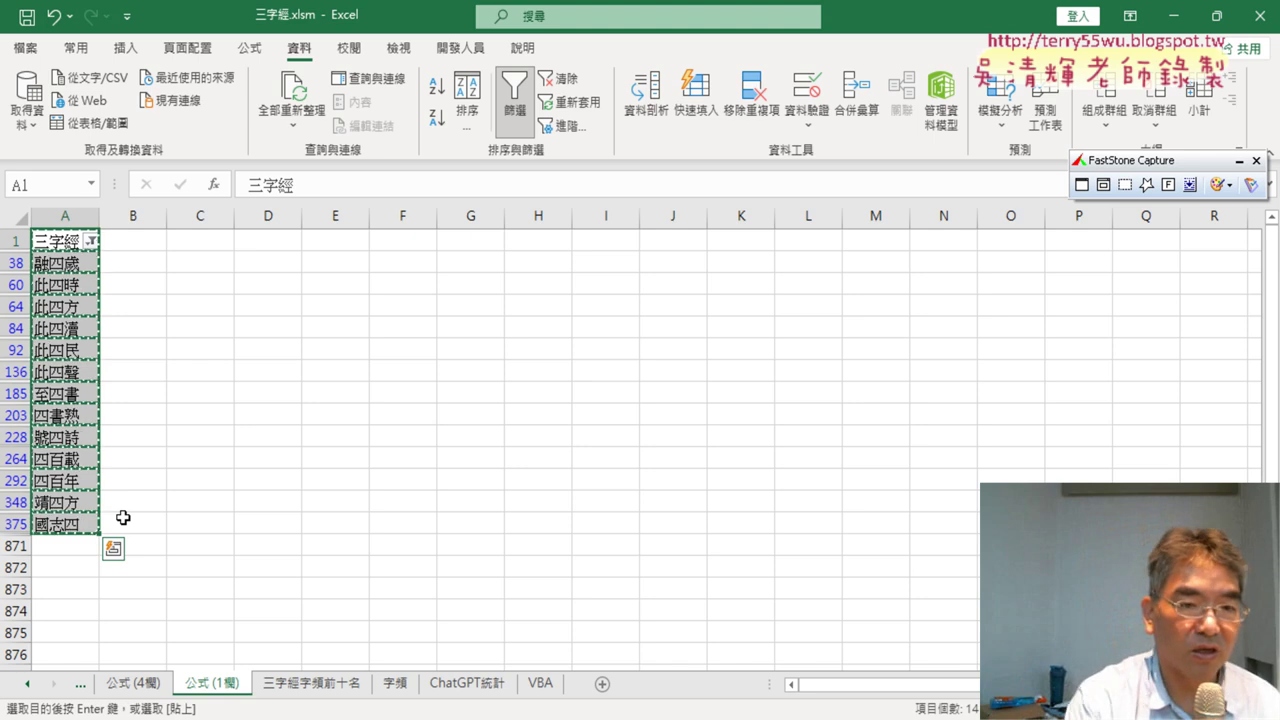
click(603, 685)
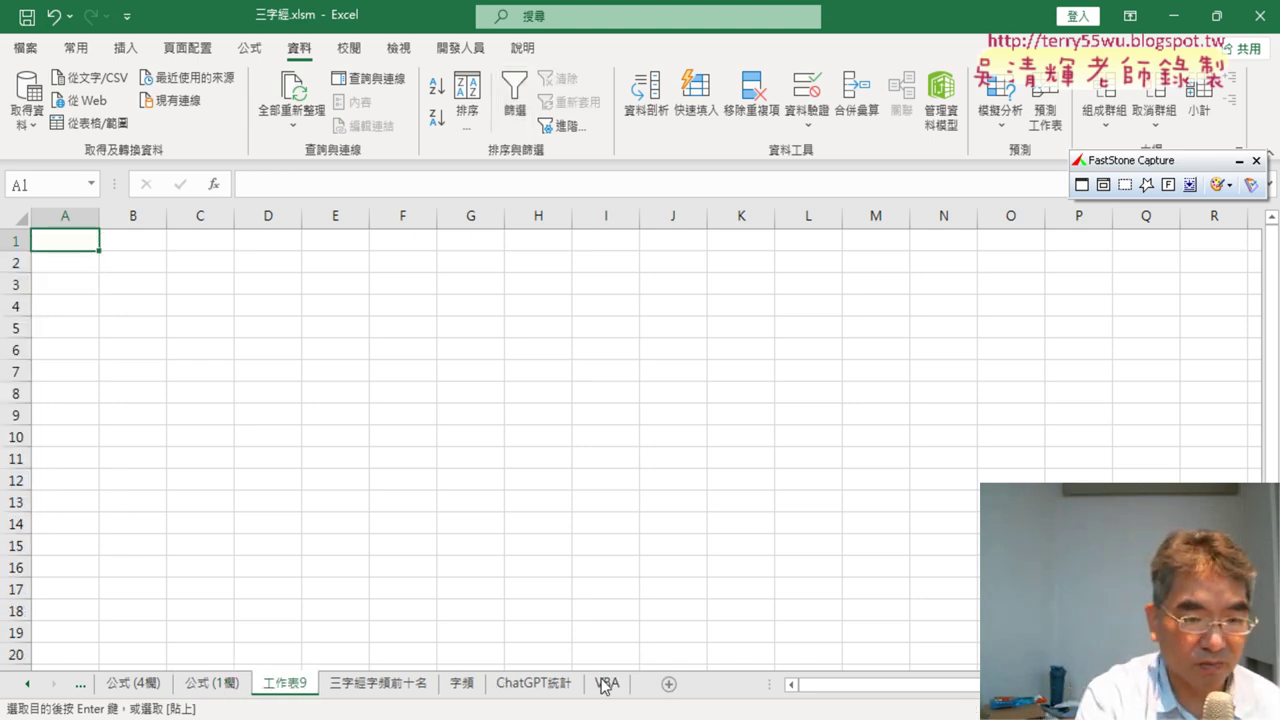
key(ctrl+v)
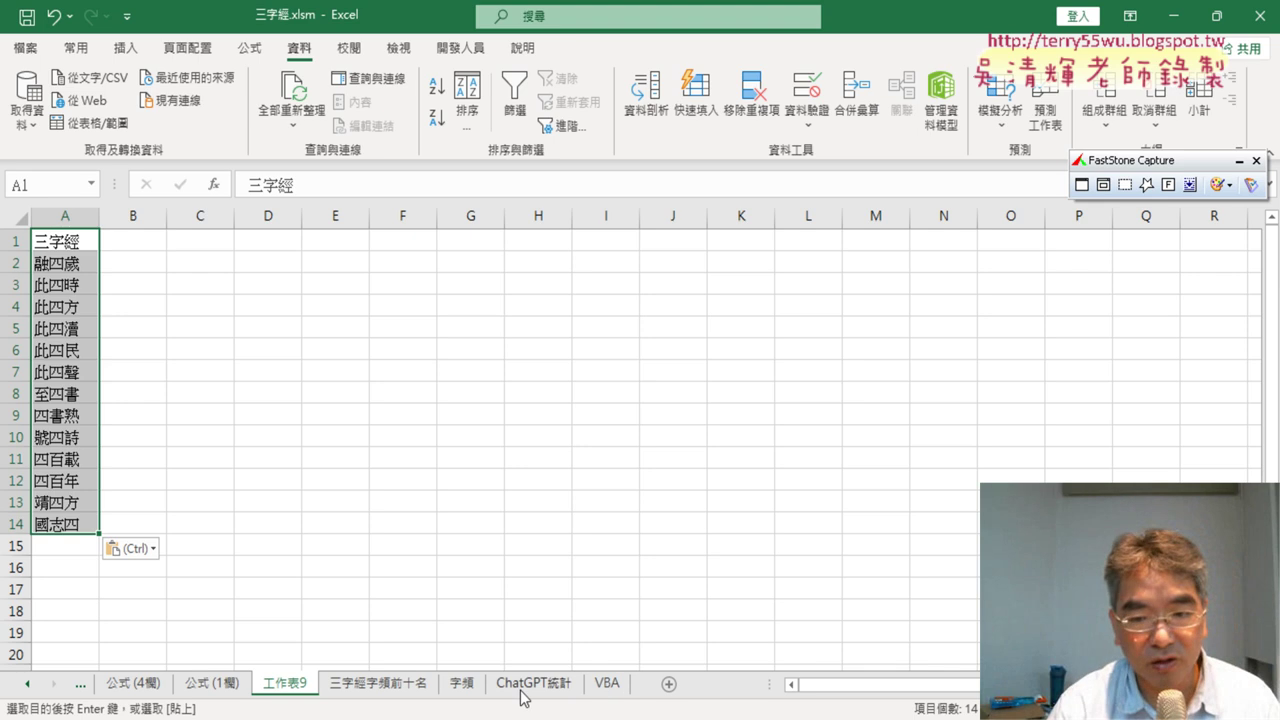
Rename the new sheet's tab to 關鍵字四.
click(279, 688)
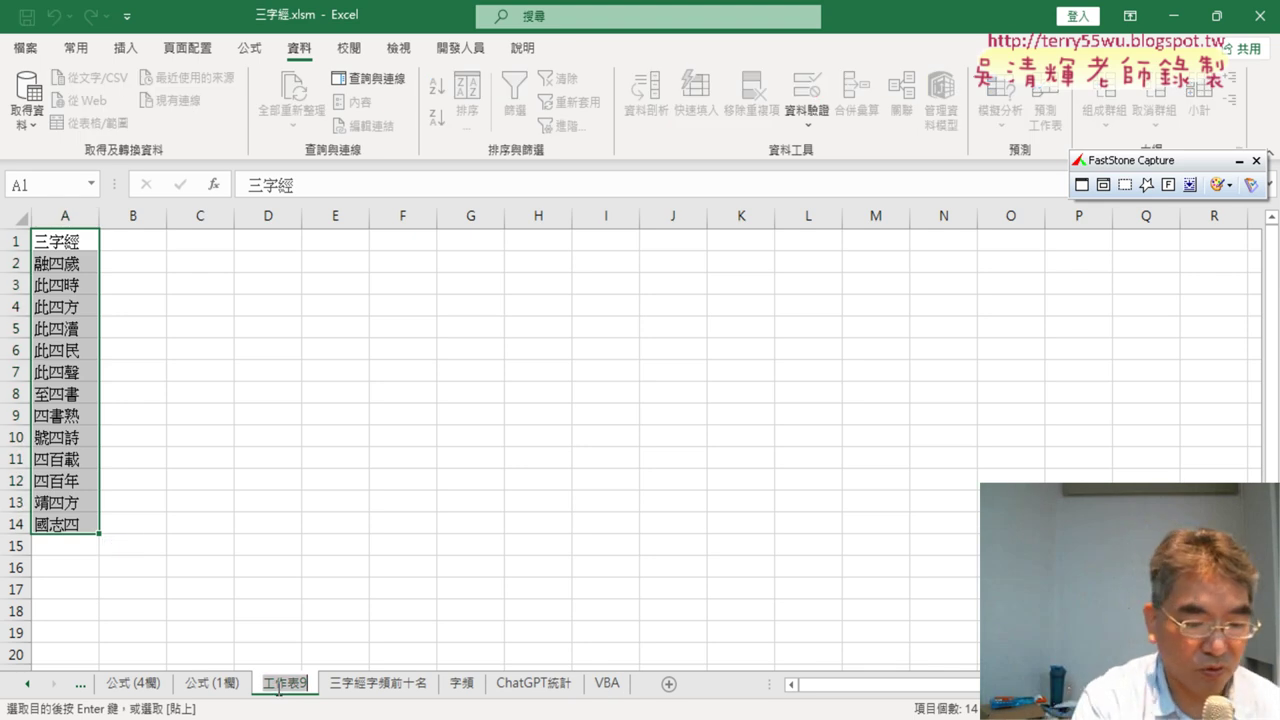
double_click(279, 688)
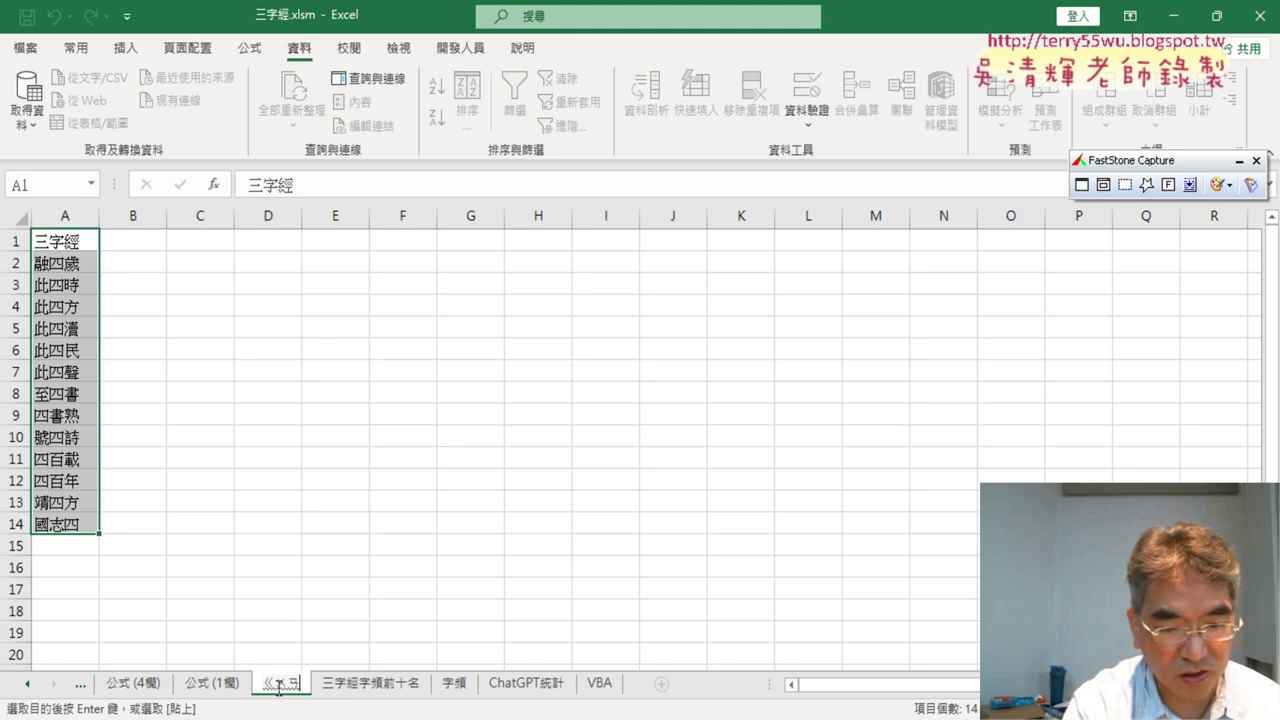
text(ㄊ一鍵字)
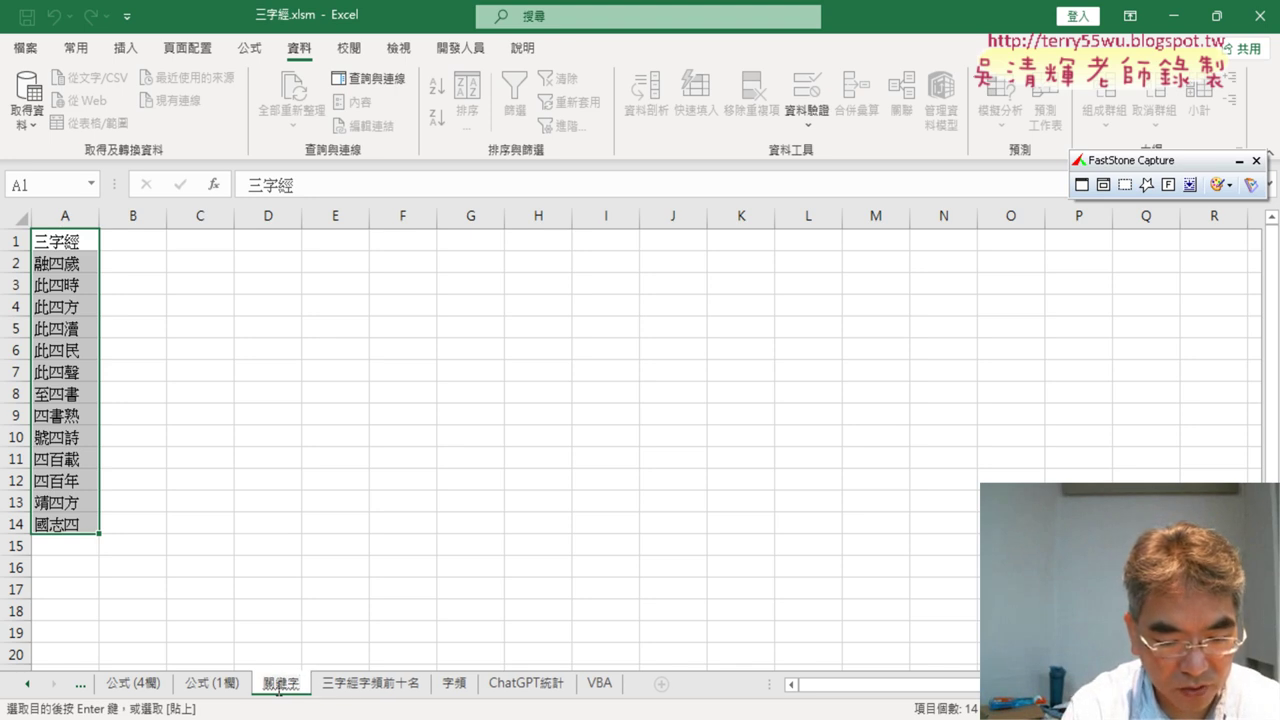
text(四)
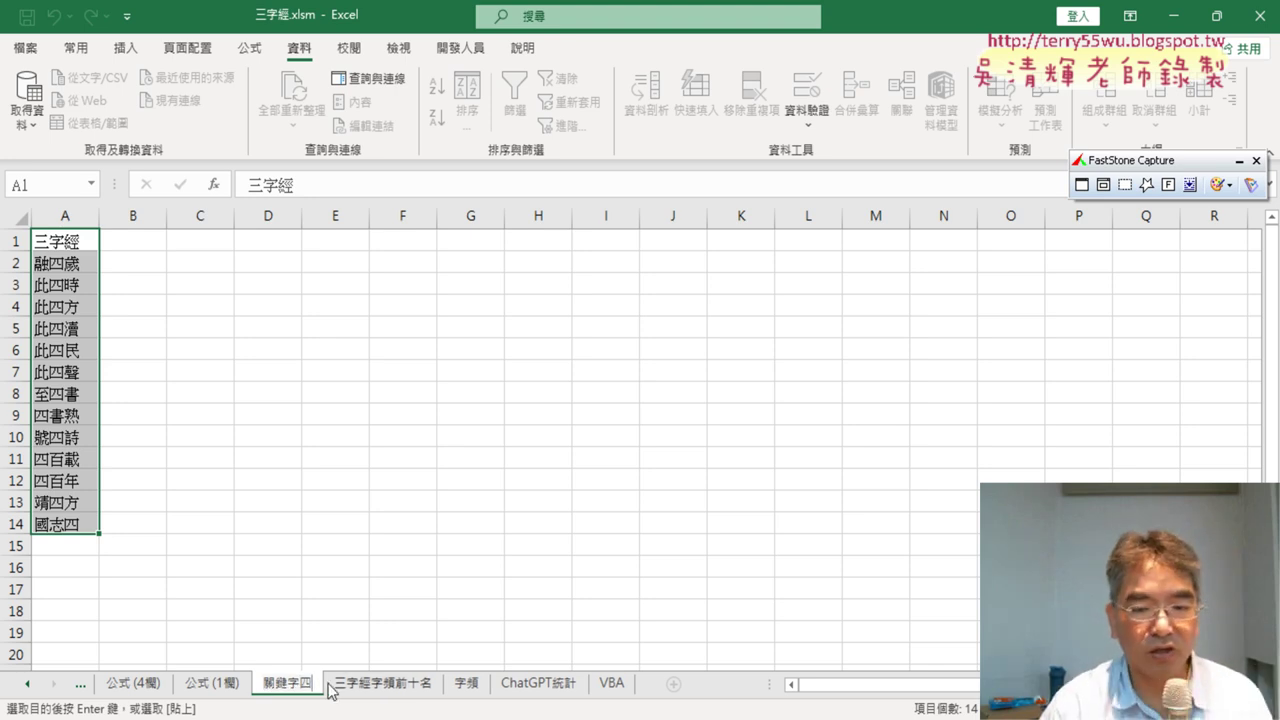
key(ctrl+v)
click(298, 554)
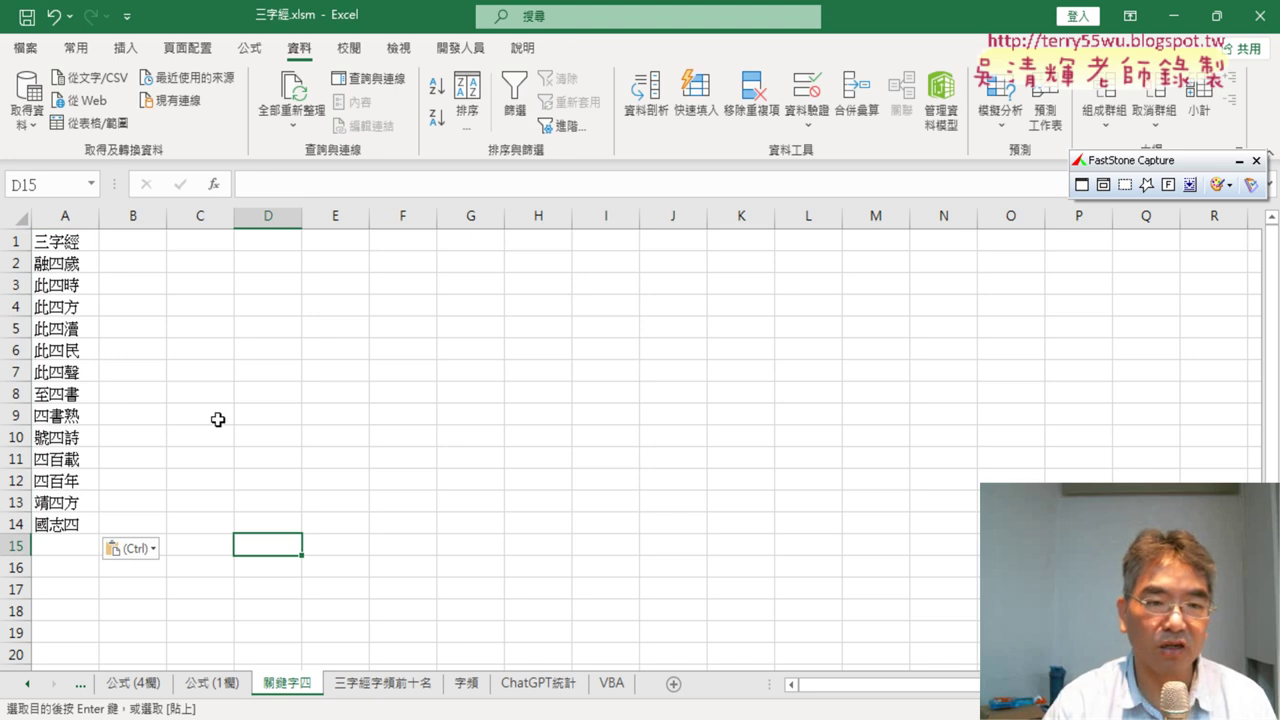
drag(72, 525, 88, 260)
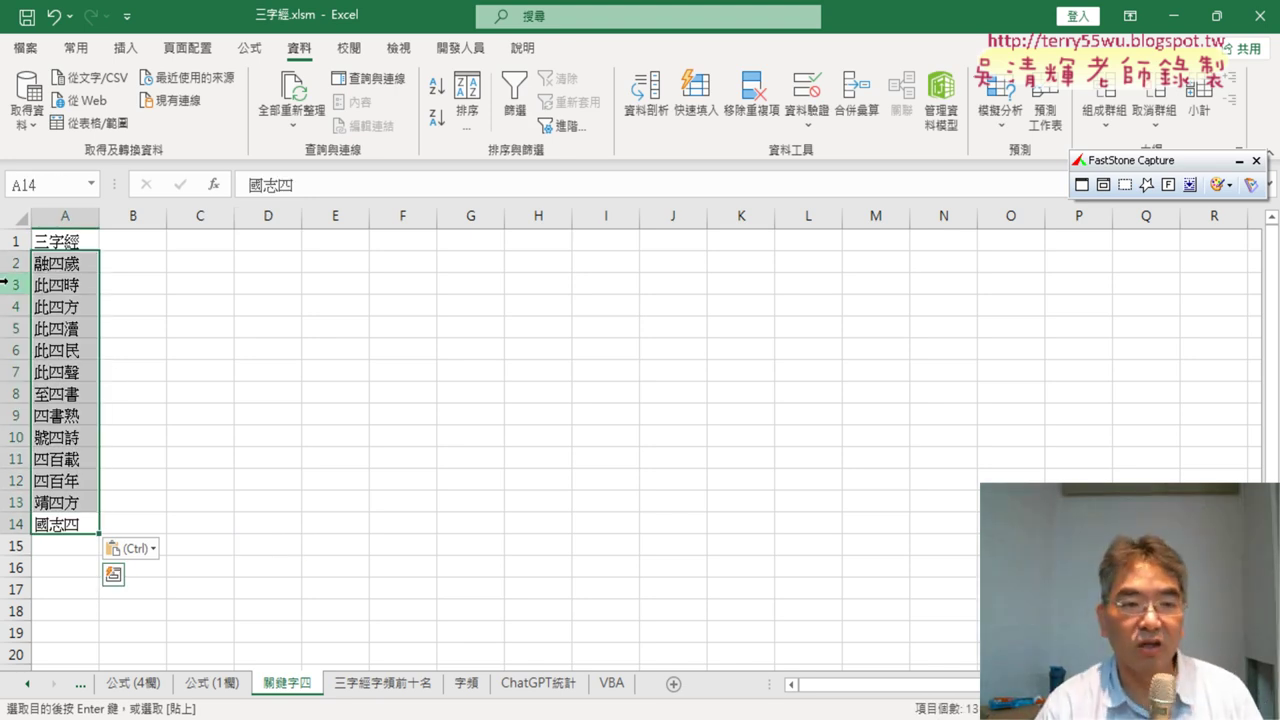
click(10, 240)
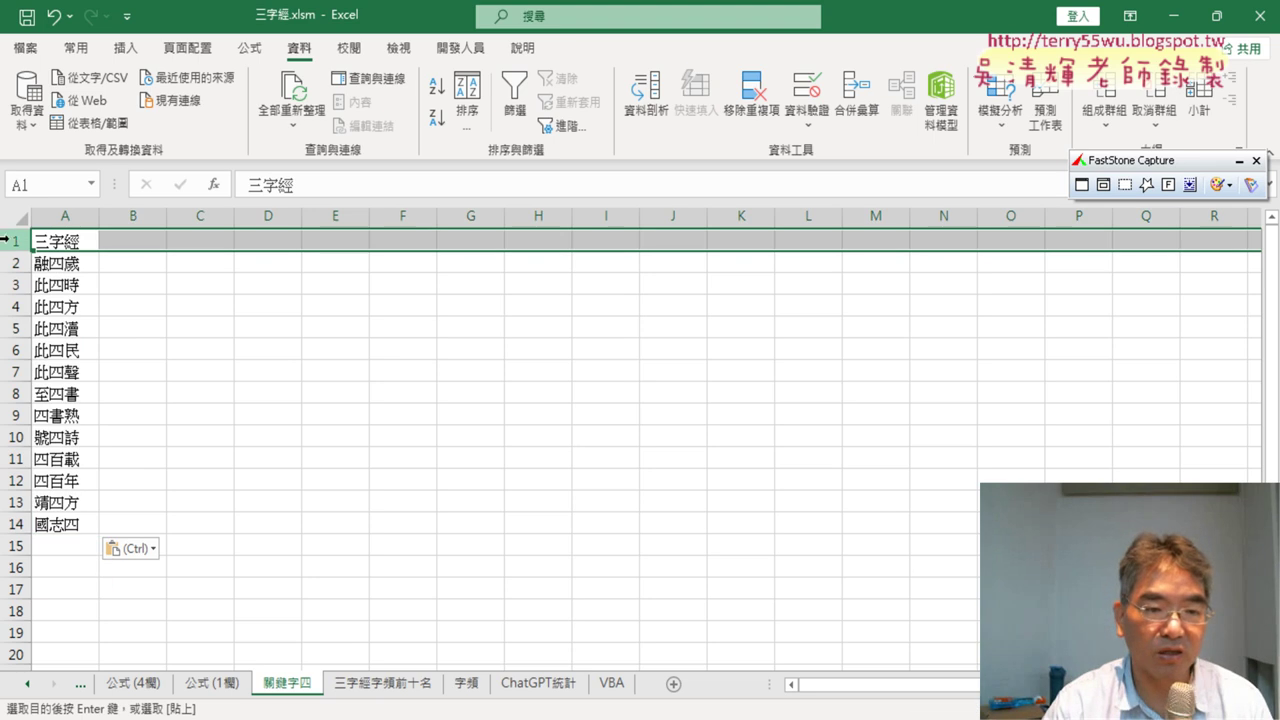
drag(12, 262, 14, 524)
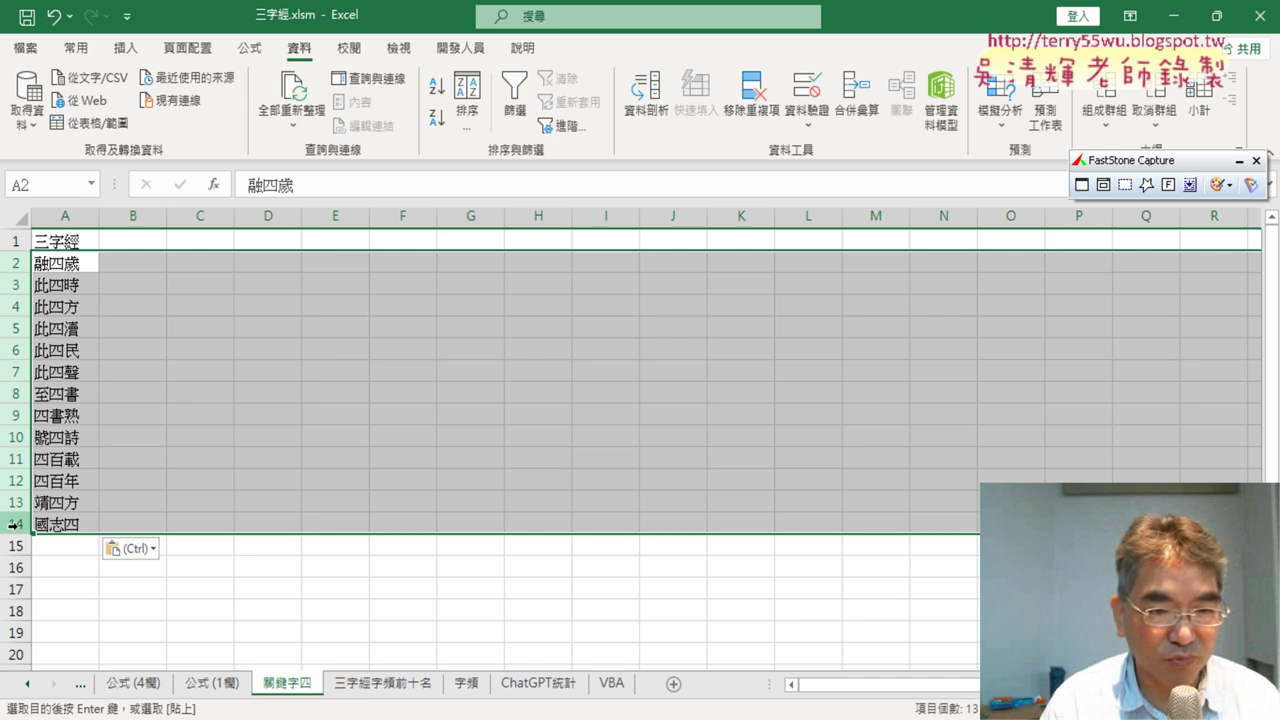
click(78, 396)
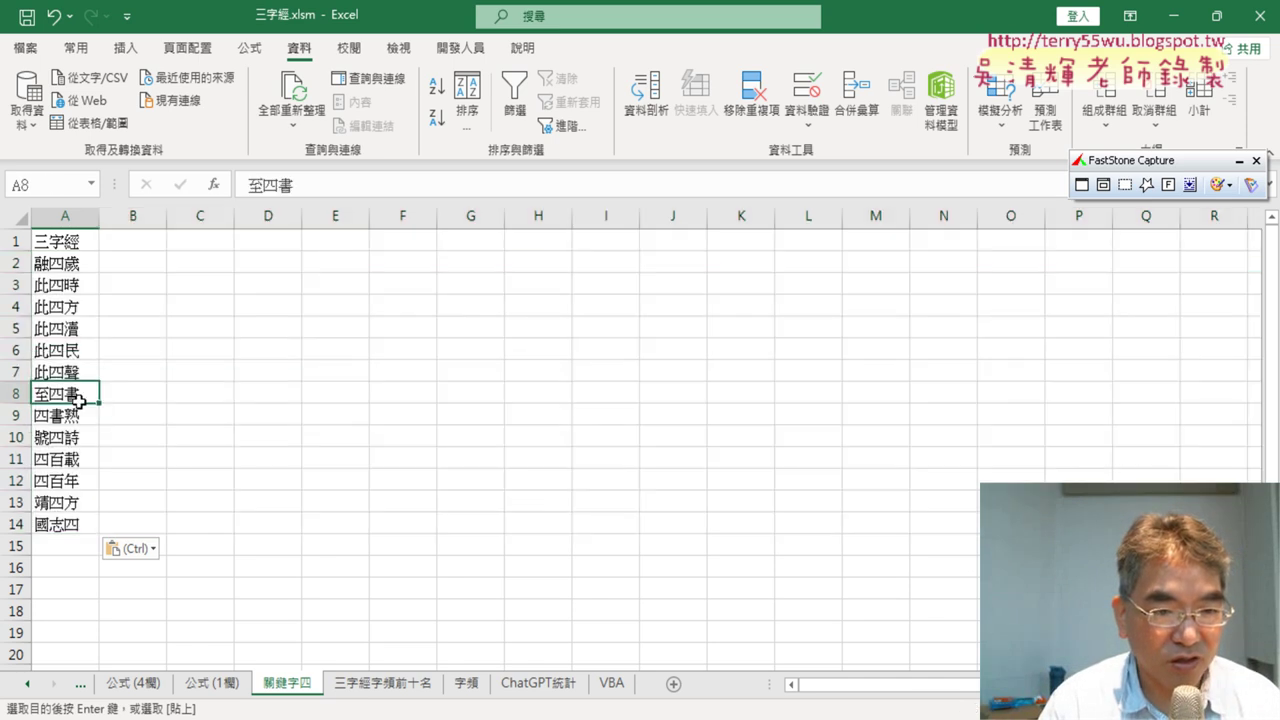
mouse_move(78, 396)
mouse_down()
mouse_move(76, 414)
mouse_move(50, 404)
mouse_up()
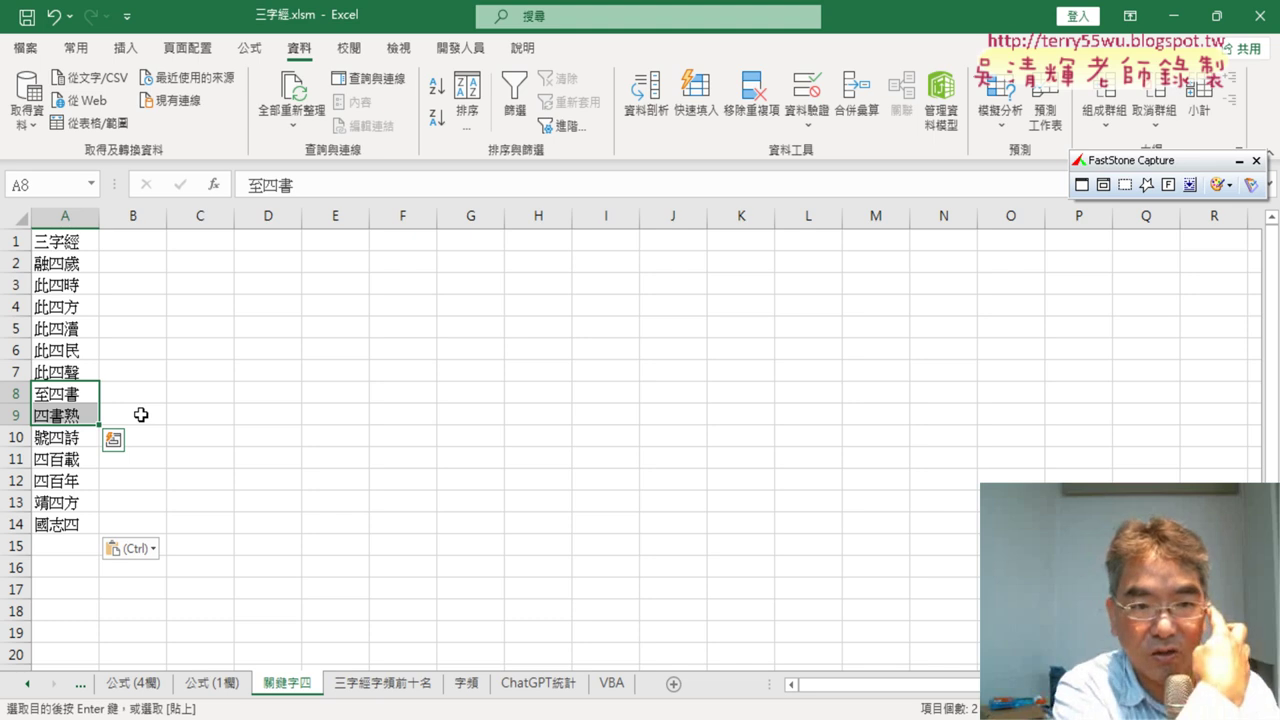
click(77, 266)
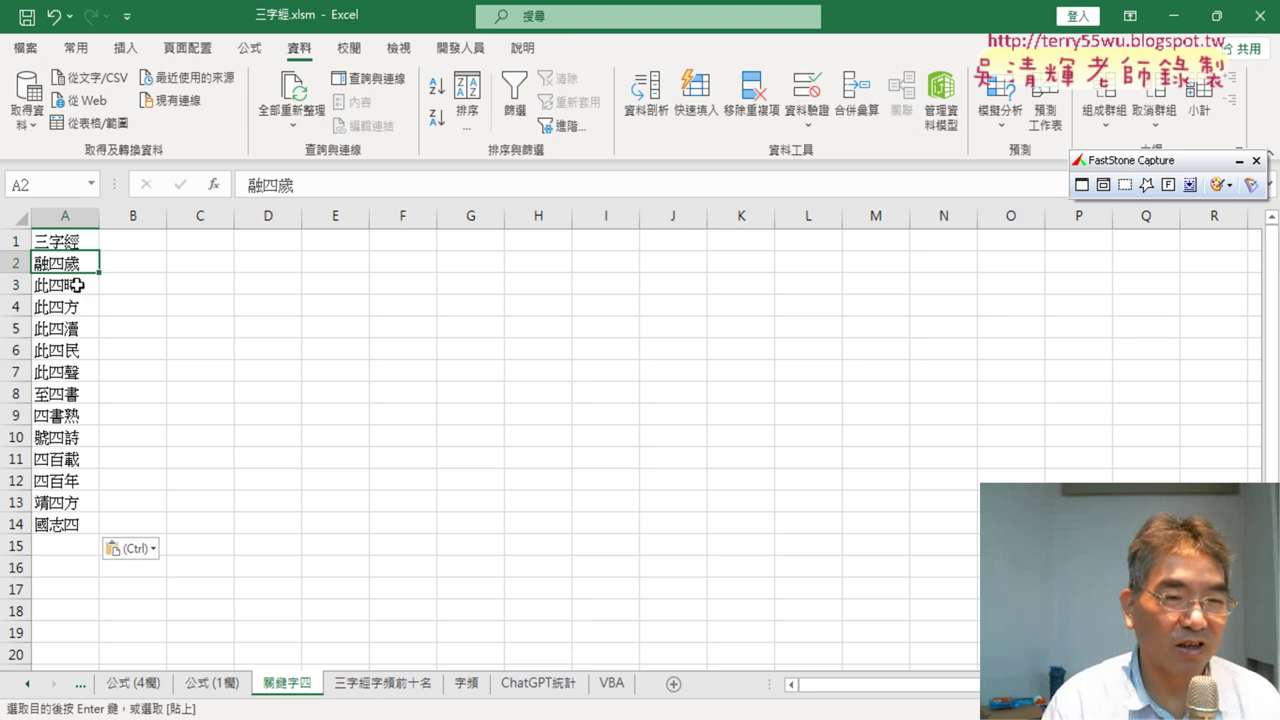
click(77, 285)
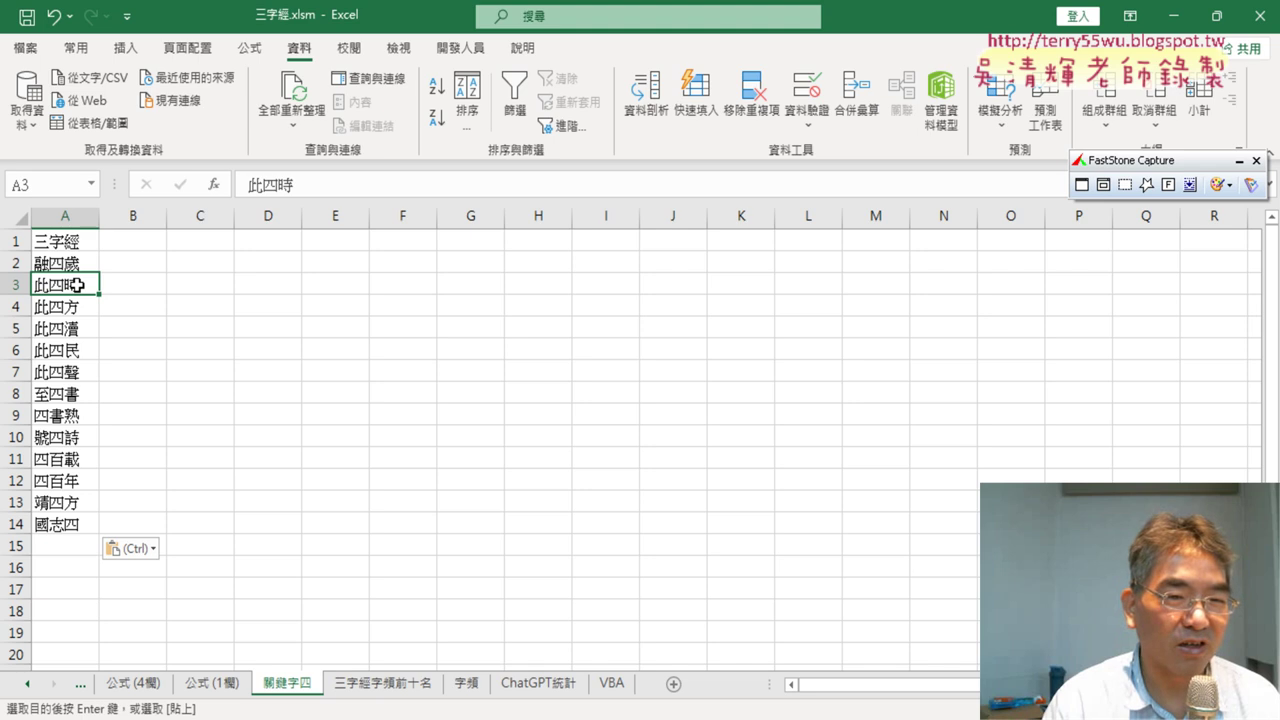
click(80, 264)
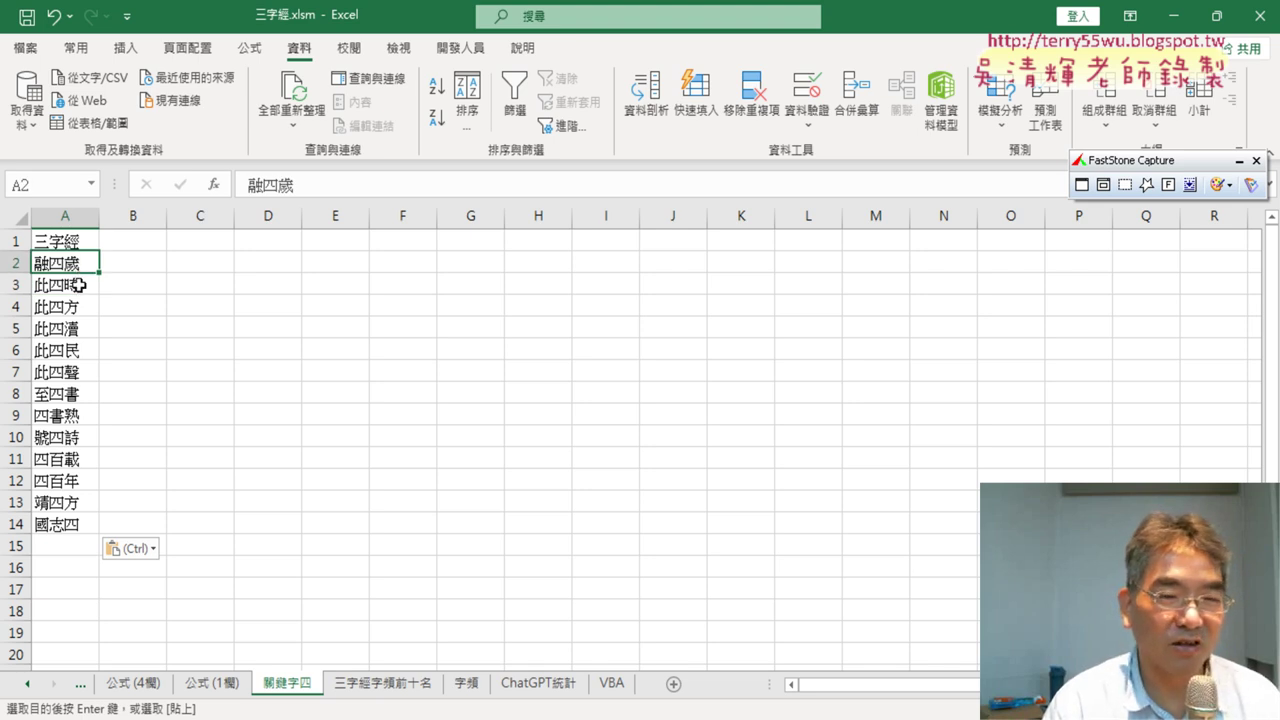
click(80, 284)
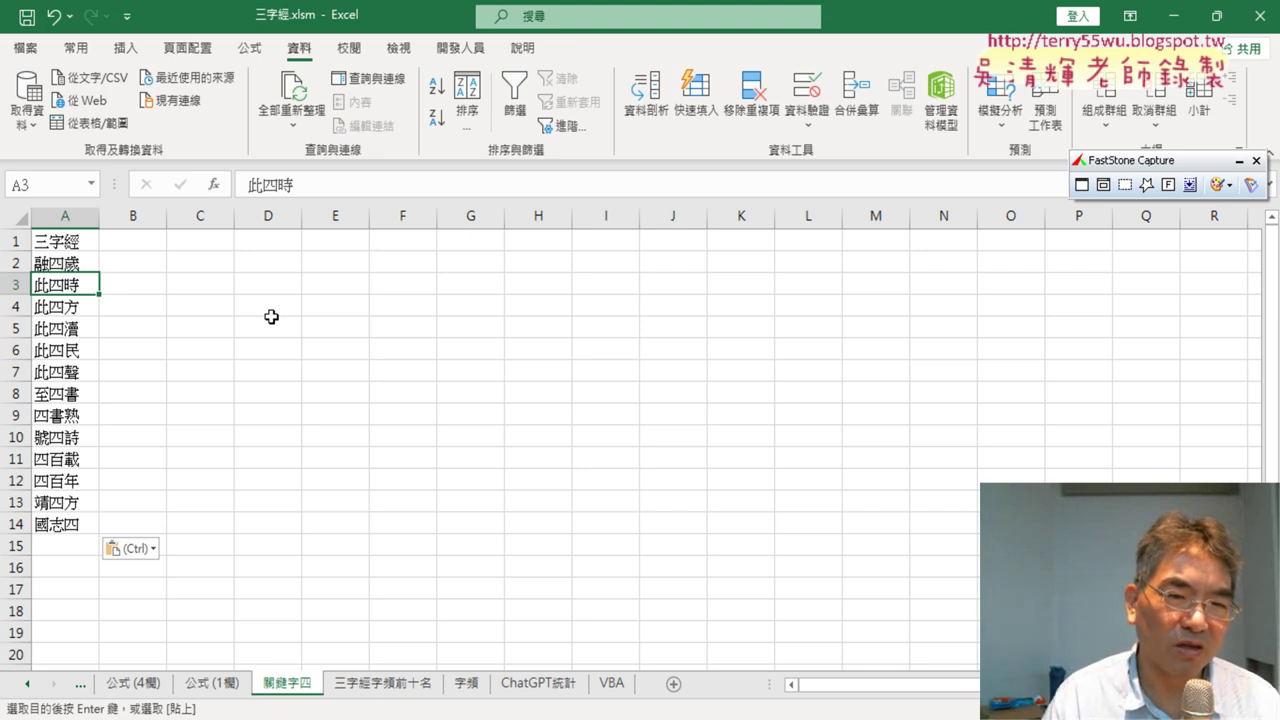
click(80, 331)
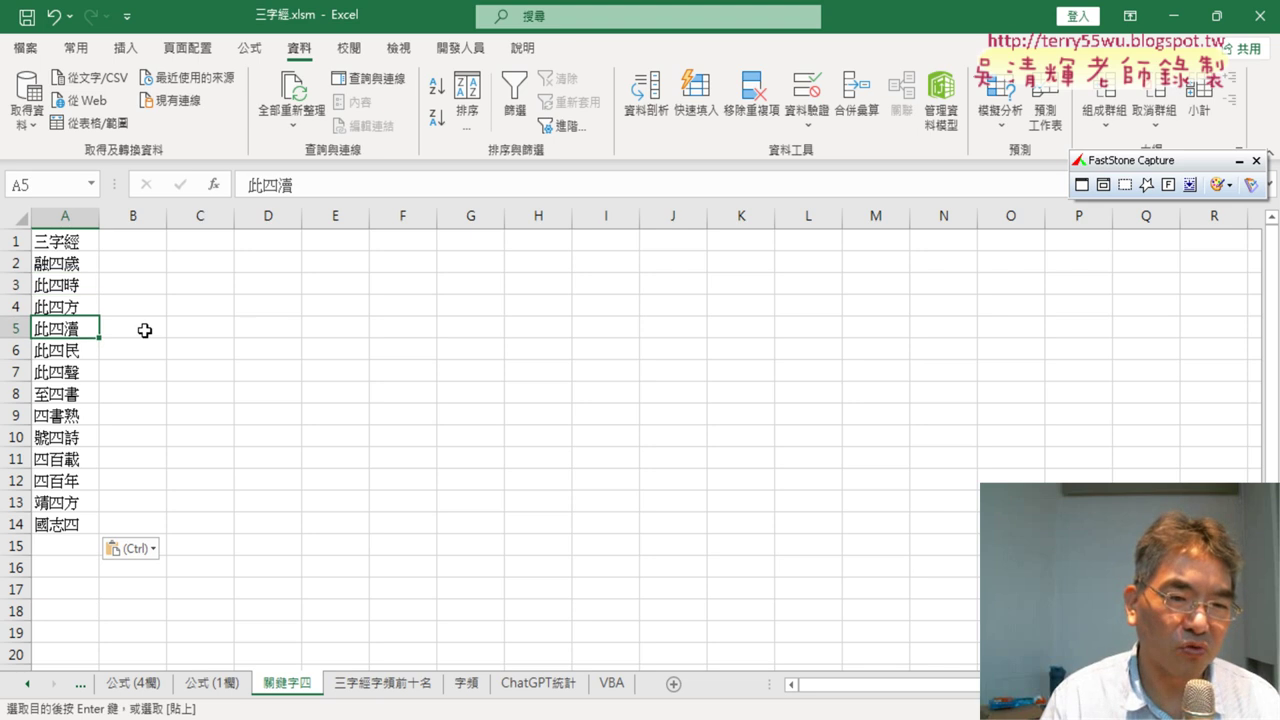
click(76, 350)
click(76, 372)
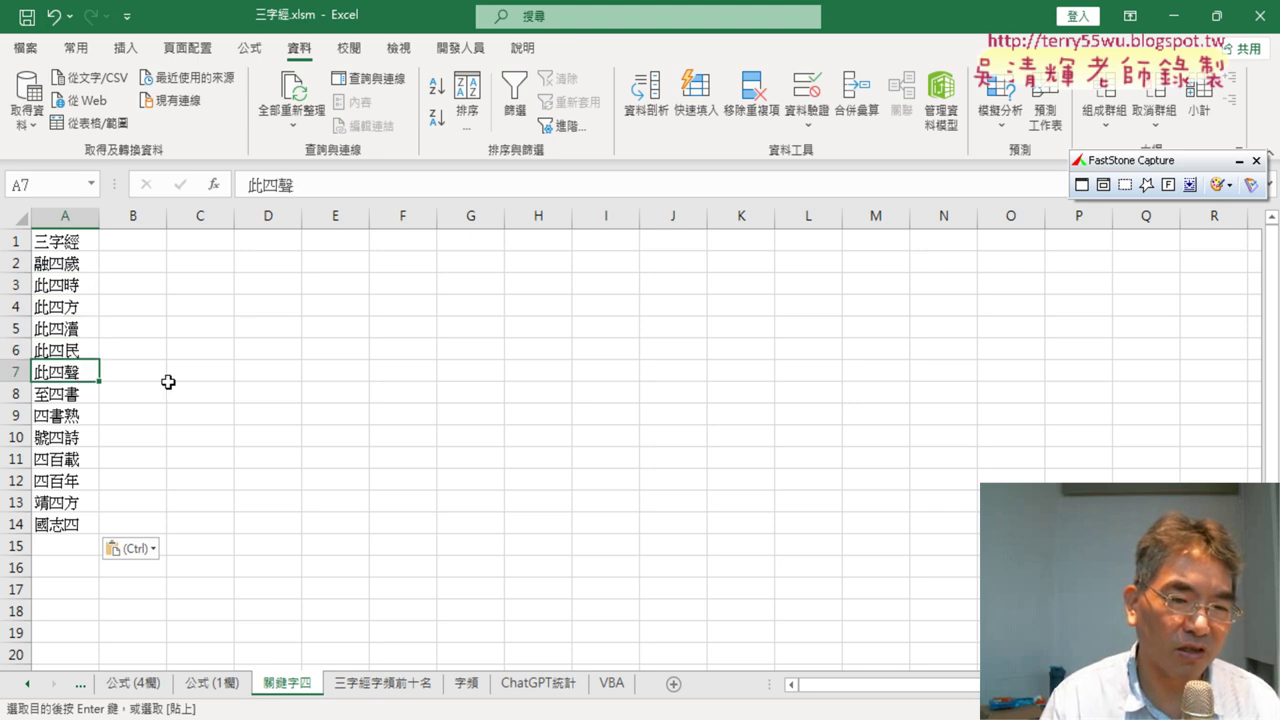
click(78, 439)
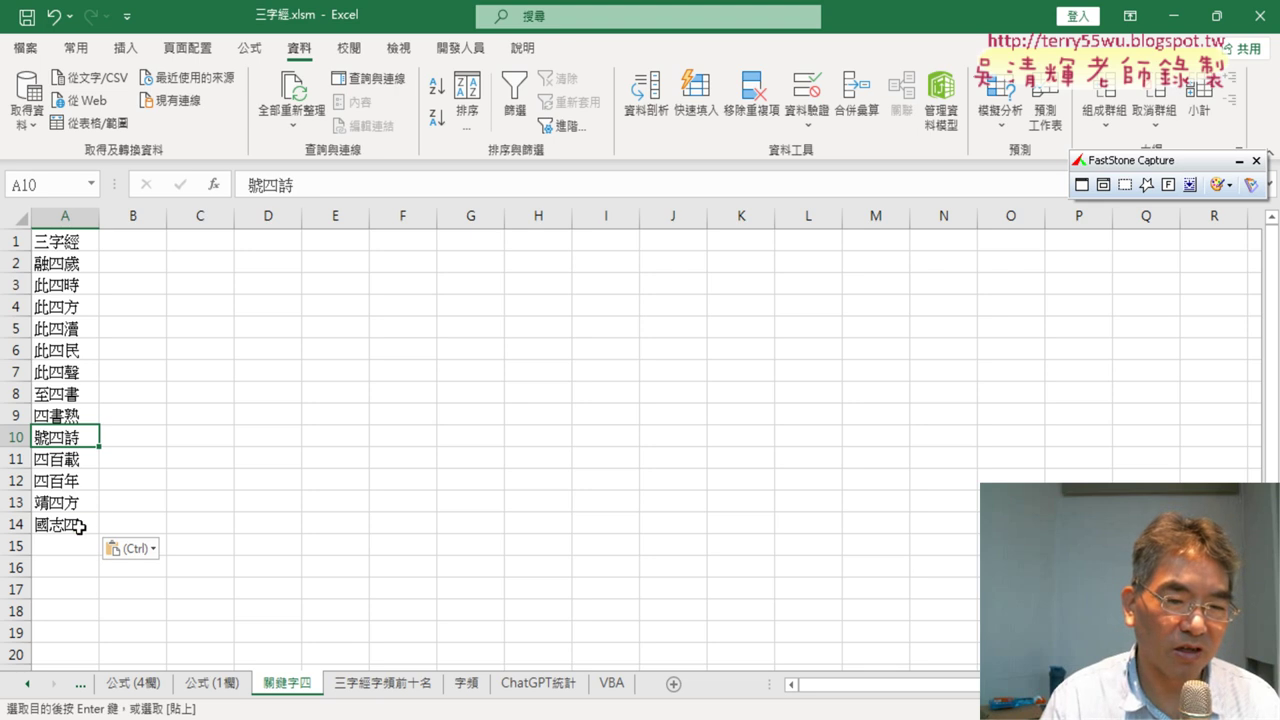
click(80, 525)
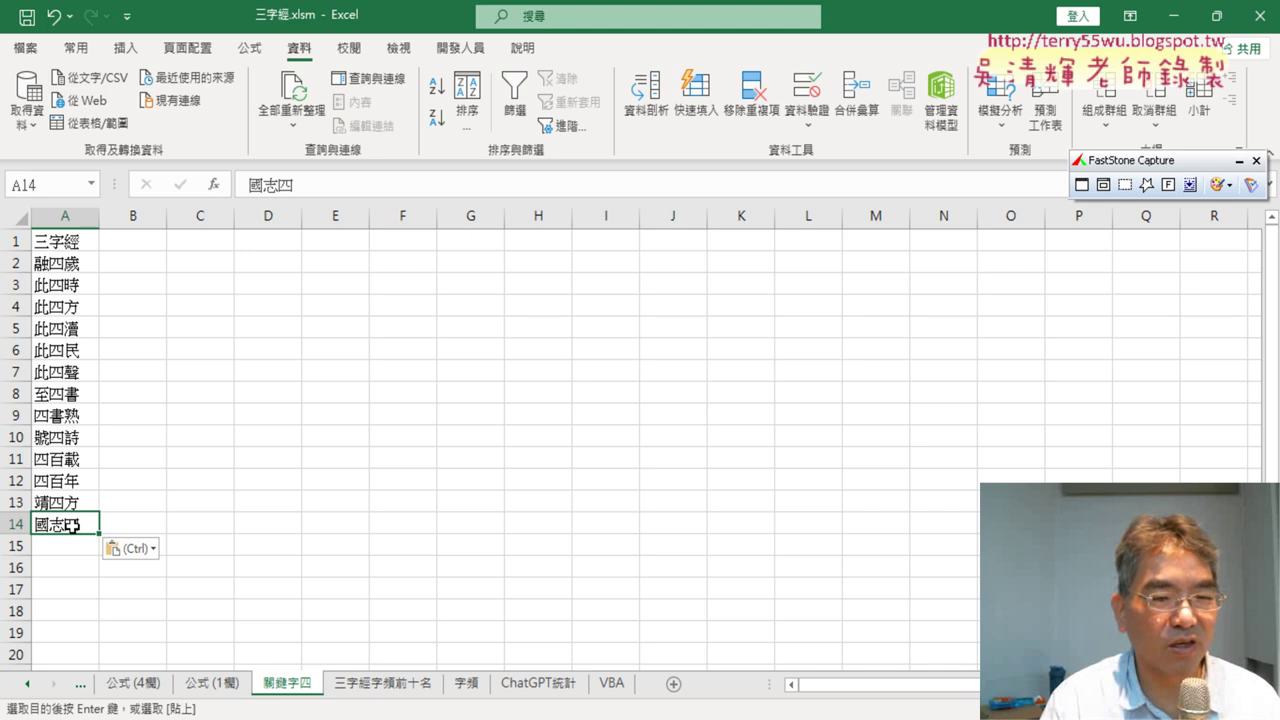
drag(72, 525, 75, 264)
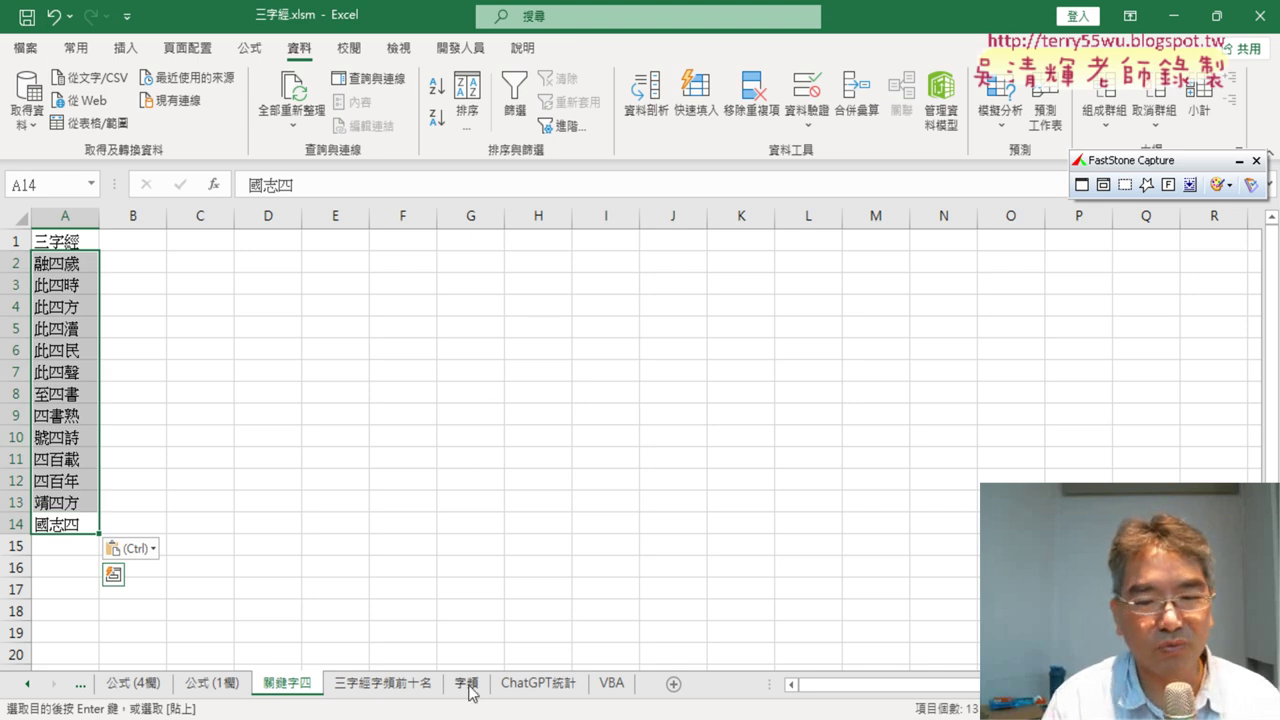
On 公式 (1欄), switch filtering off to clear the 四 filter, then re-enable it from A1.
click(405, 688)
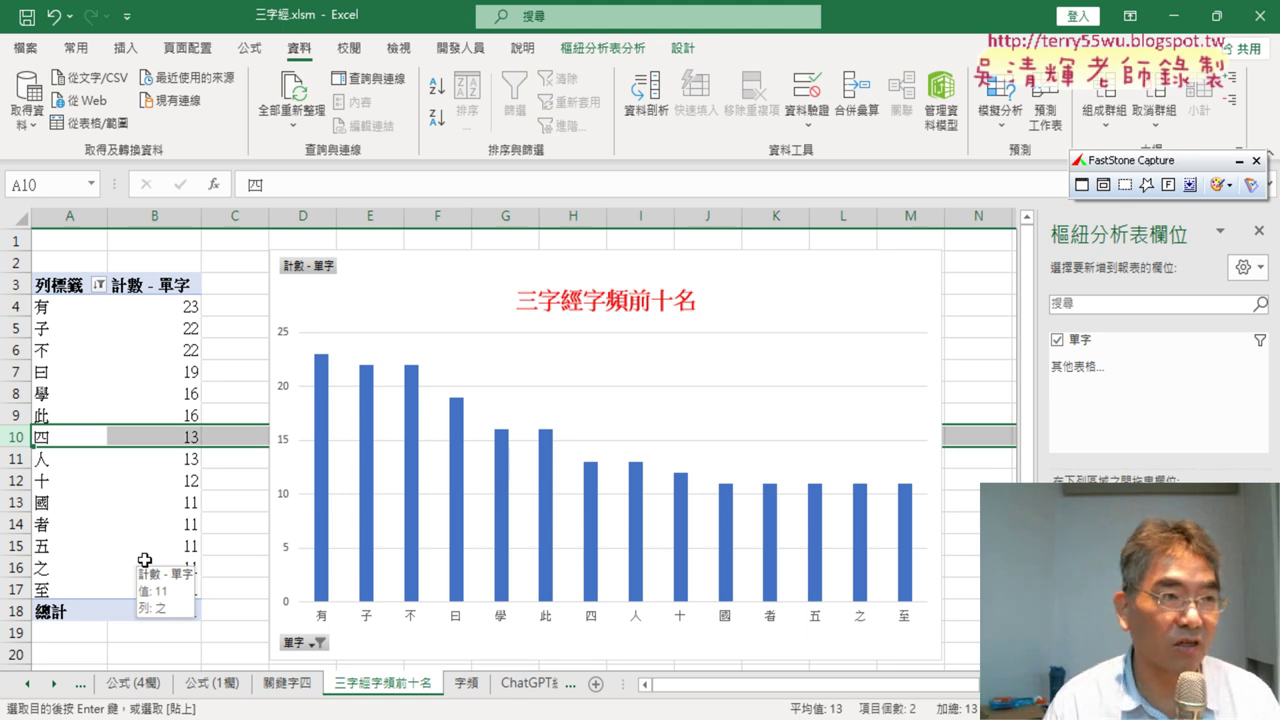
click(213, 685)
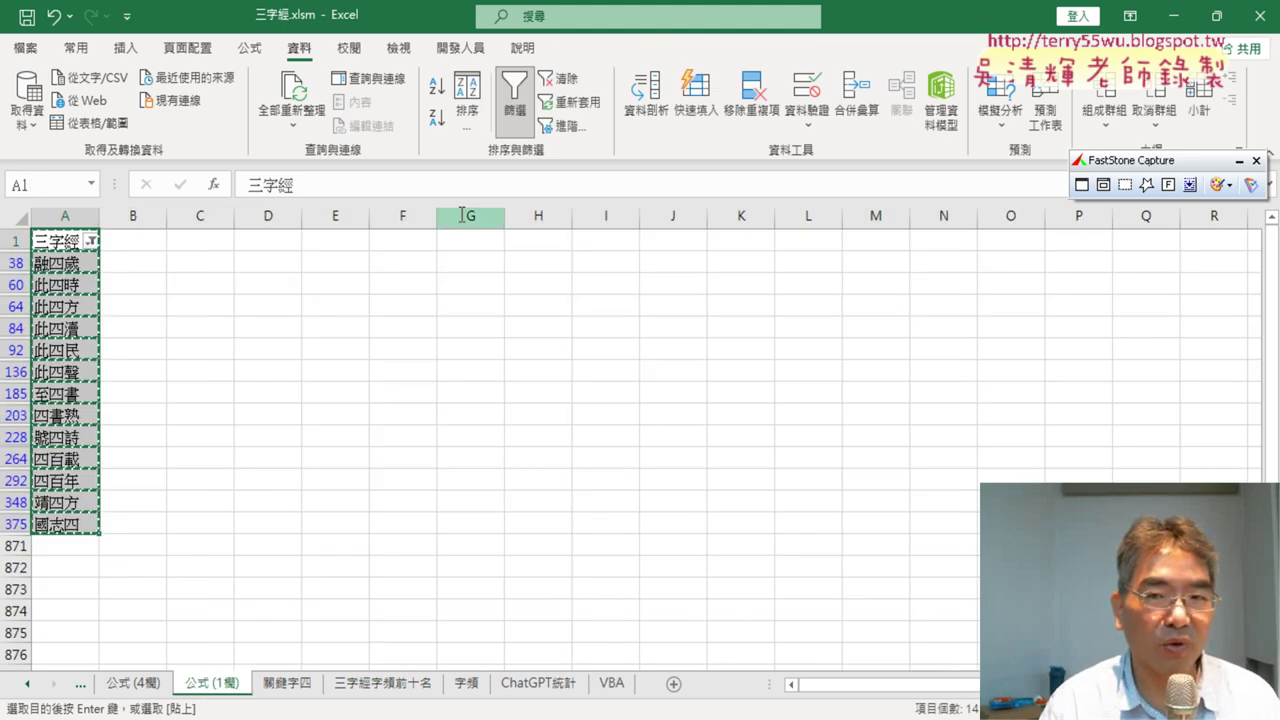
click(520, 124)
click(520, 124)
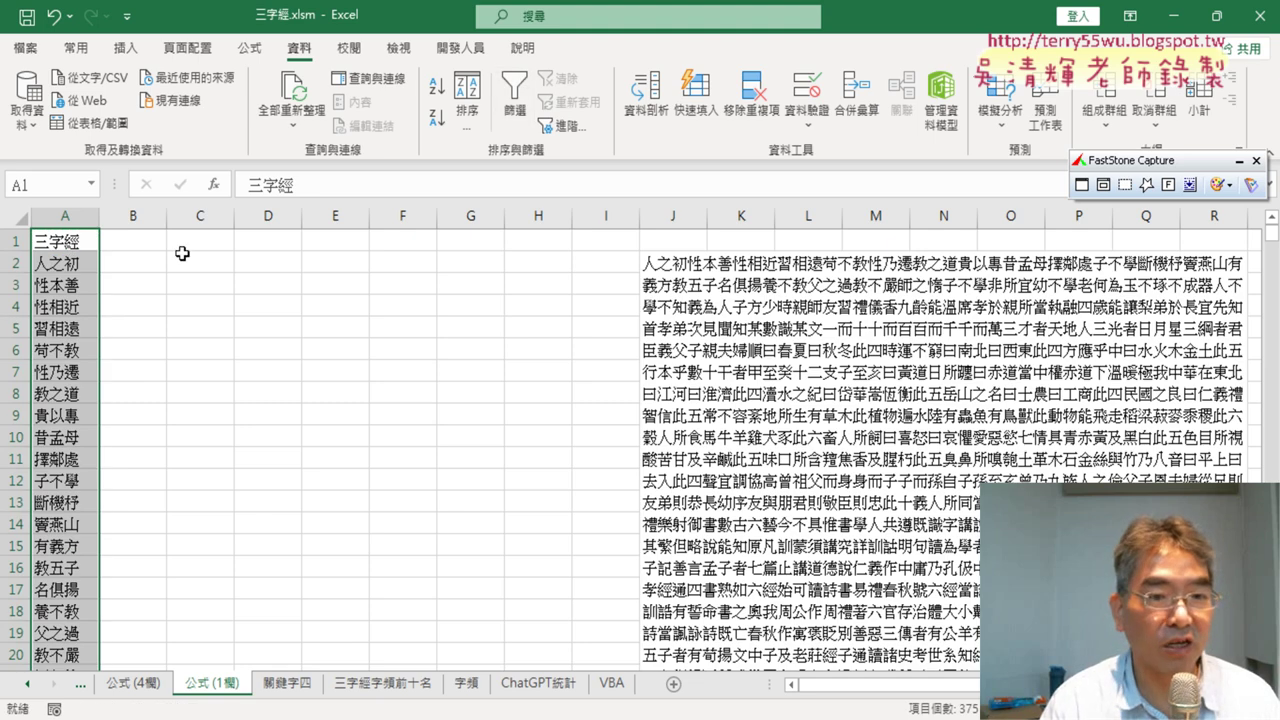
click(52, 241)
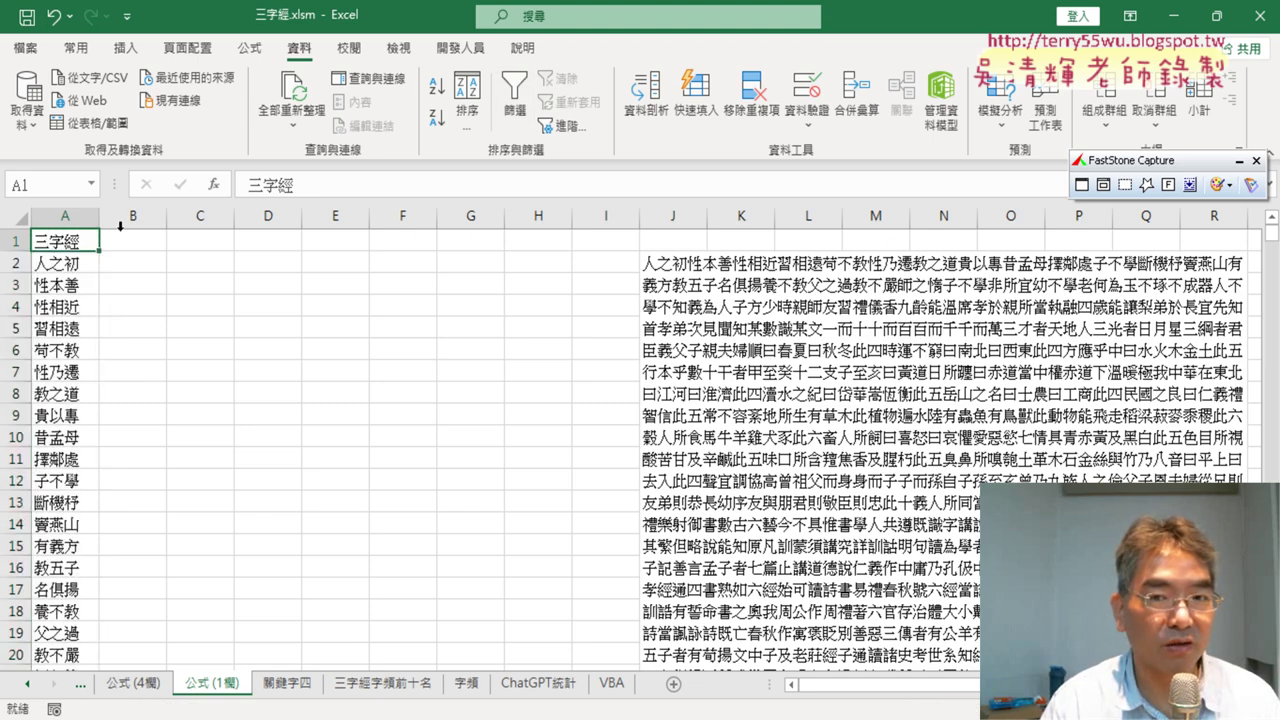
click(520, 115)
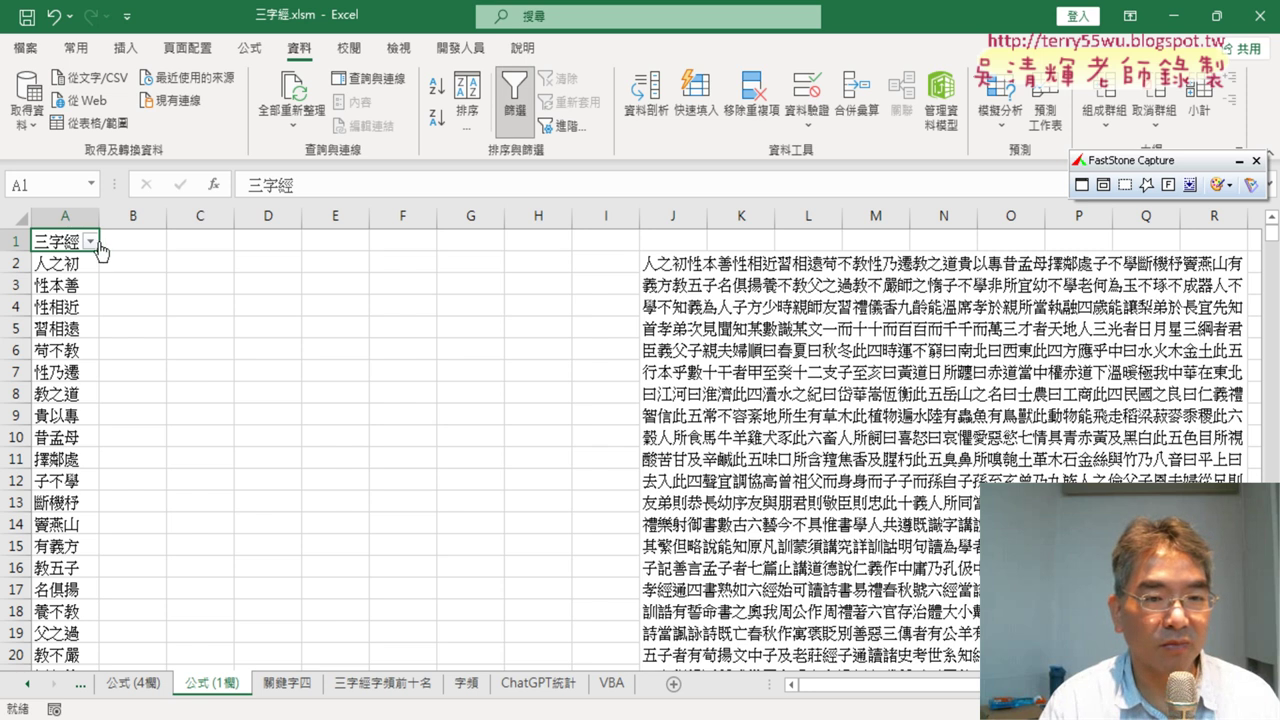
Apply a Contains 五 text filter to the 三字經 column.
click(91, 242)
mouse_move(91, 425)
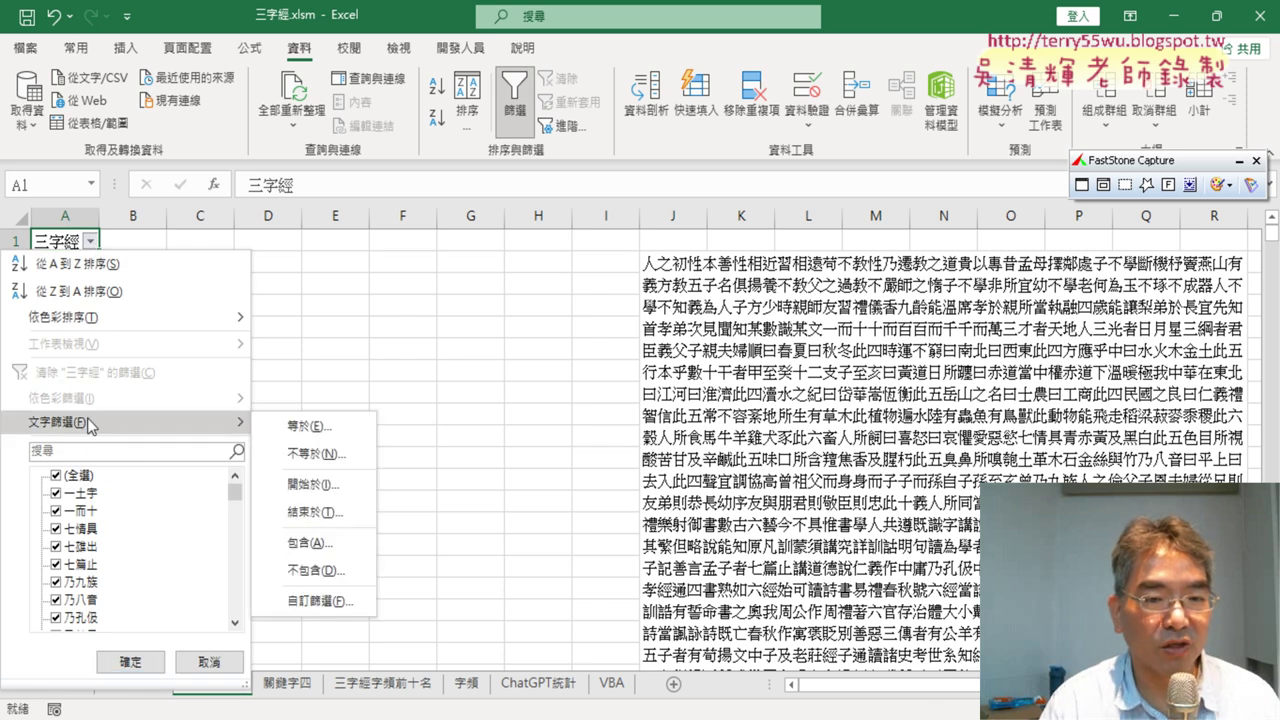
click(308, 543)
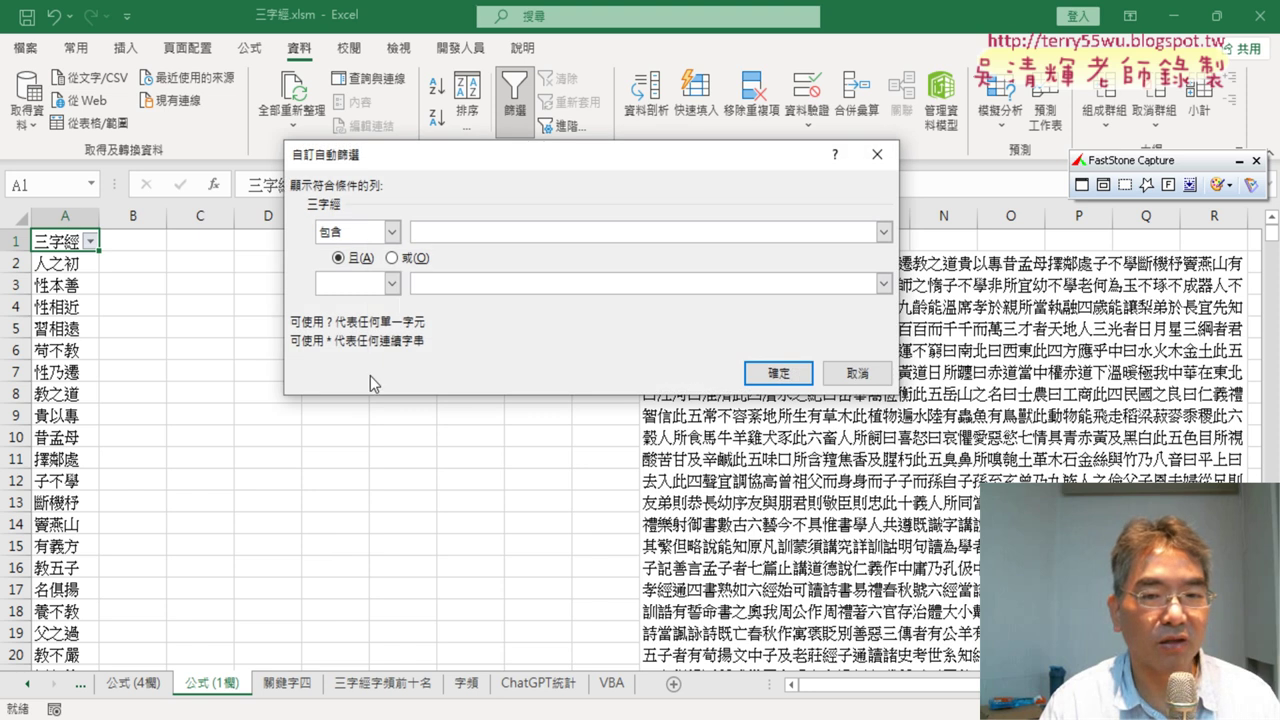
text(五)
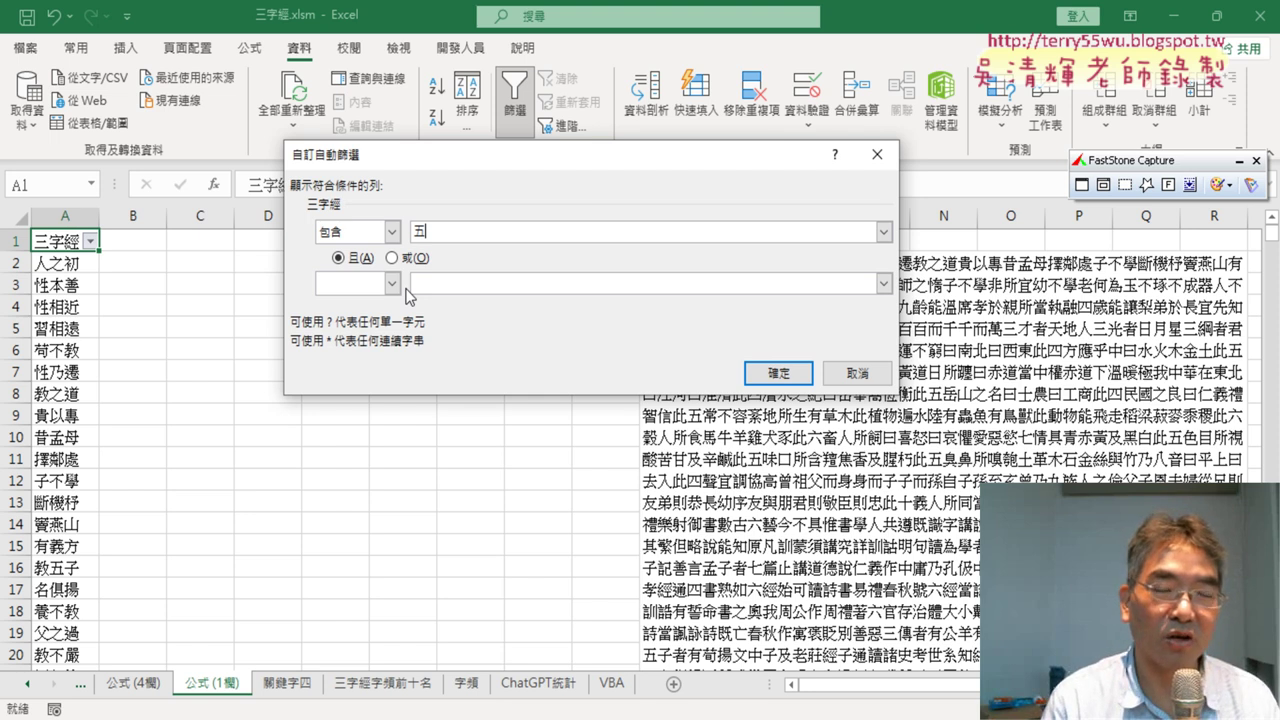
click(785, 373)
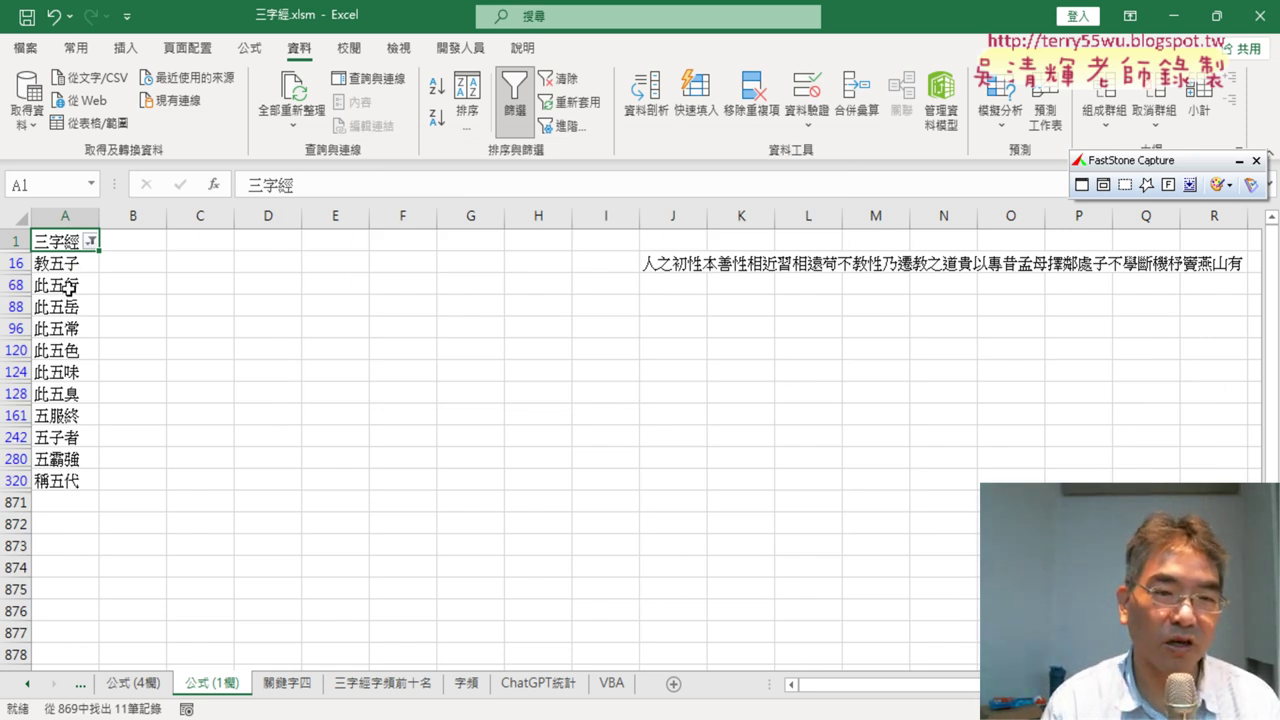
Check the results 教五子, 此五行 and 此五岳, then select the filtered phrases with their header.
click(73, 266)
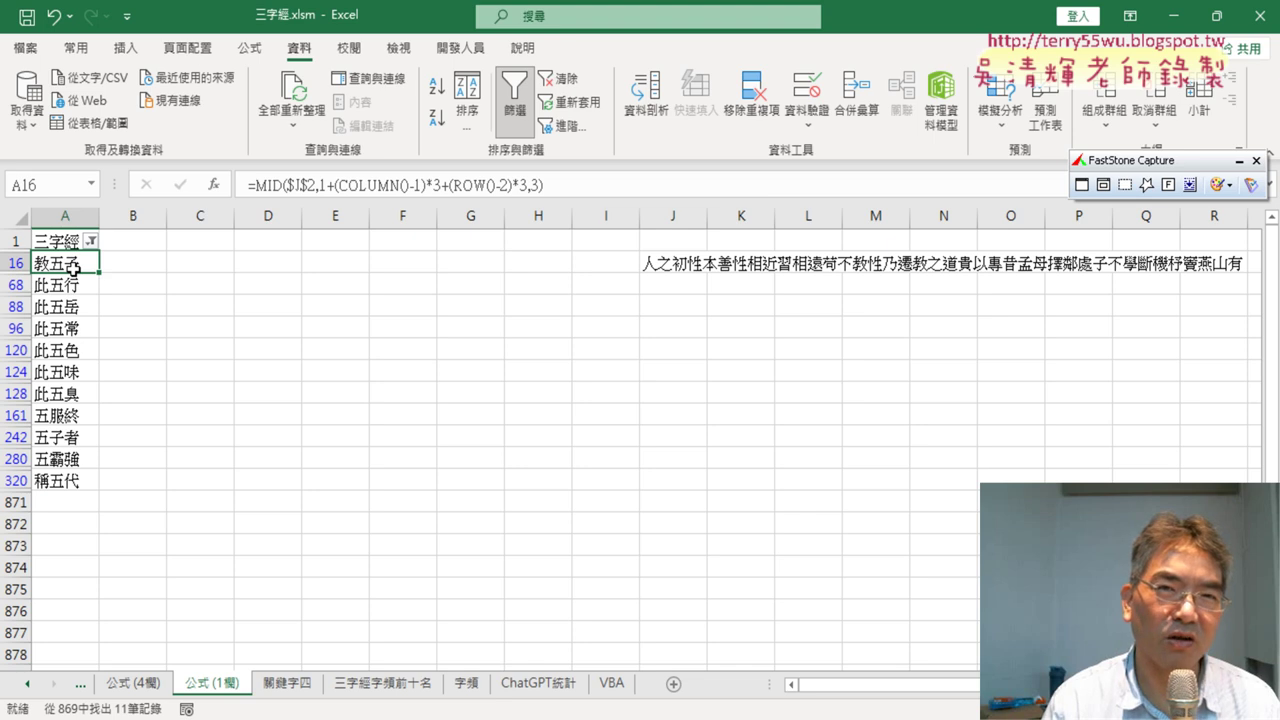
click(74, 288)
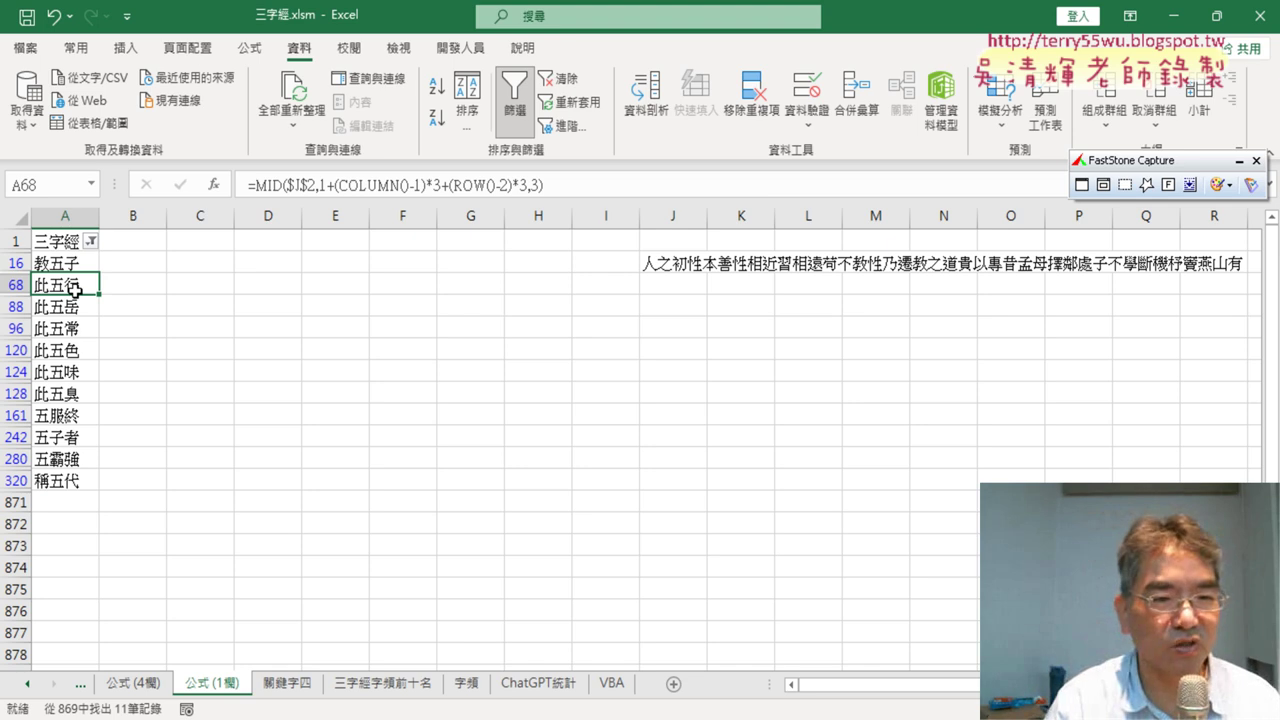
click(79, 308)
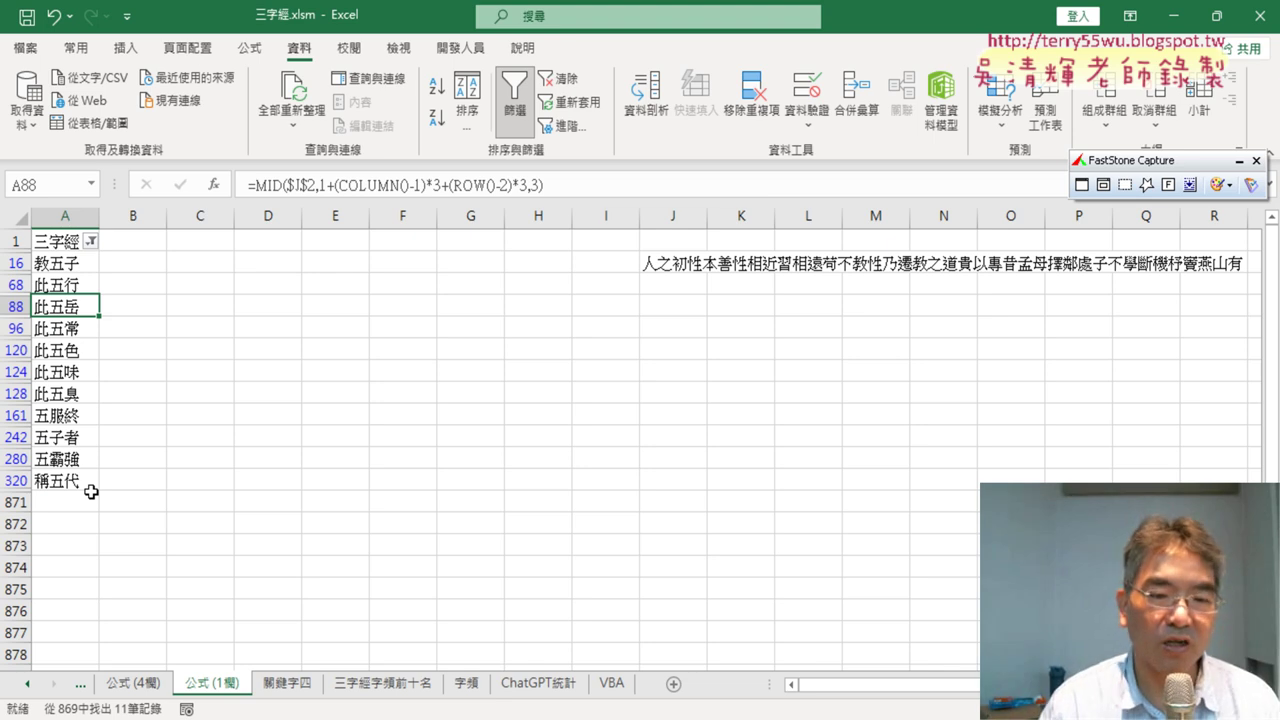
drag(57, 242, 78, 470)
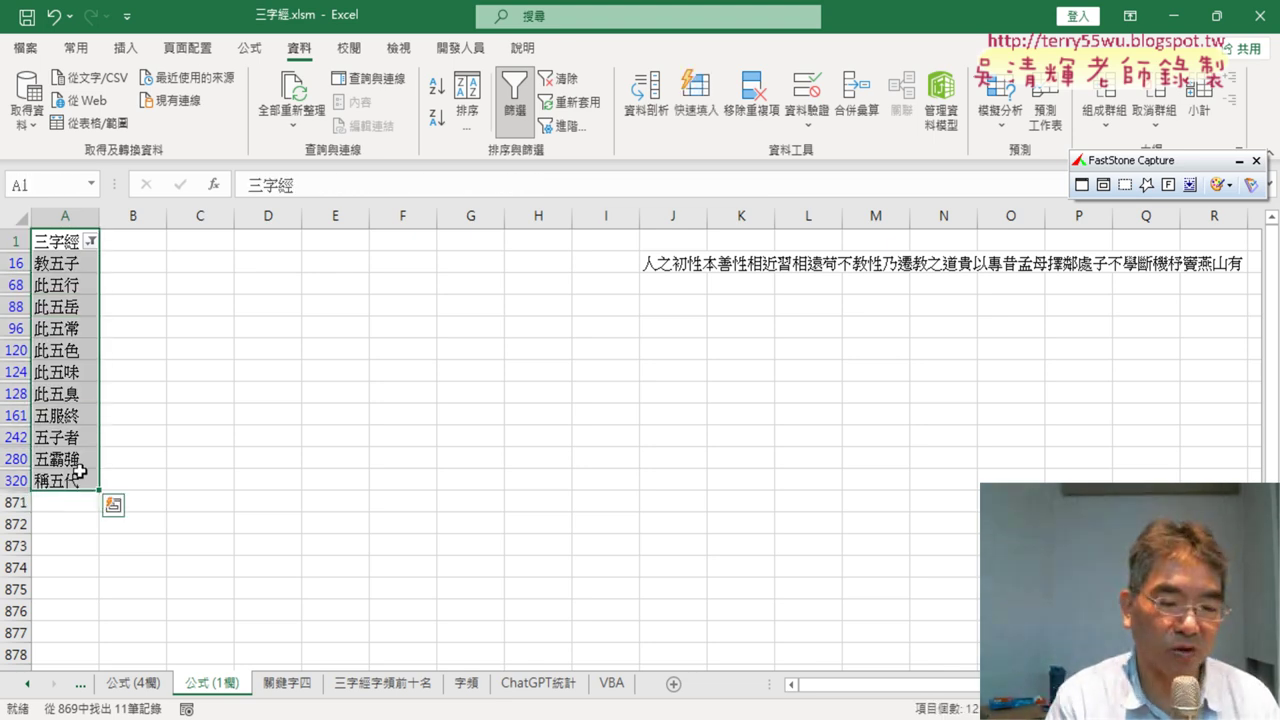
Copy the selected 五 phrases and paste them into a new blank sheet.
key(ctrl+c)
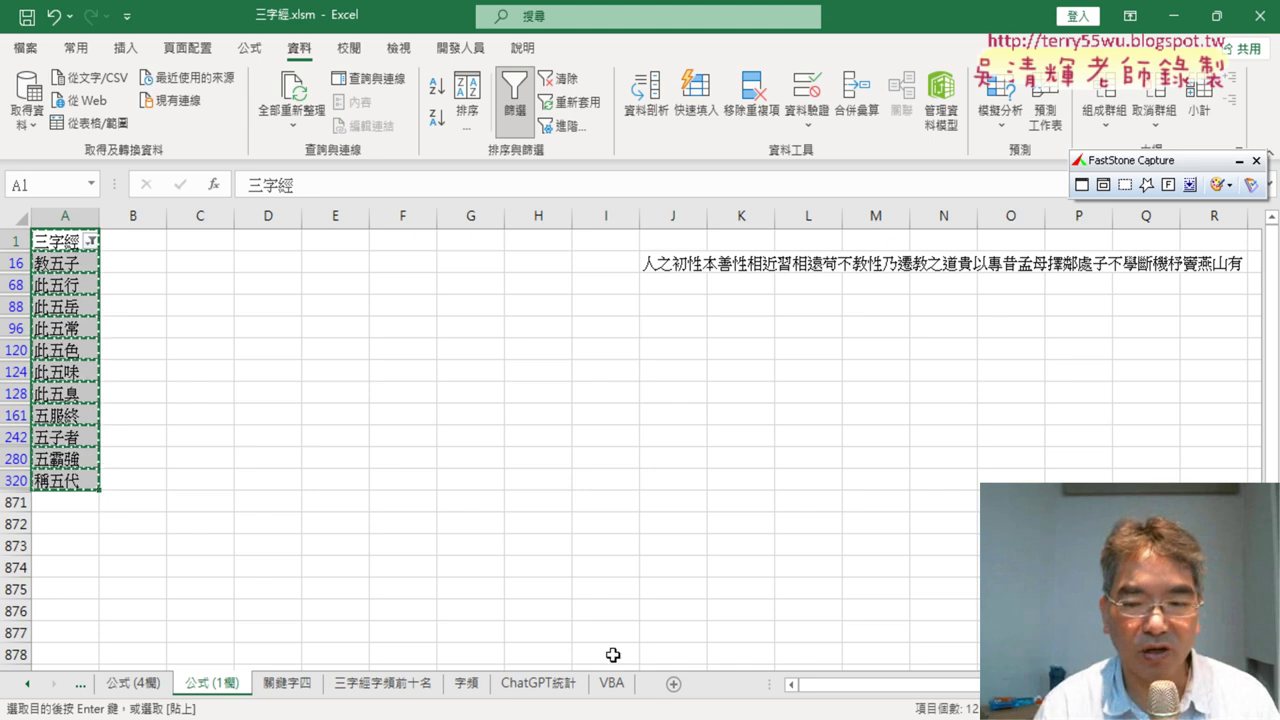
click(673, 683)
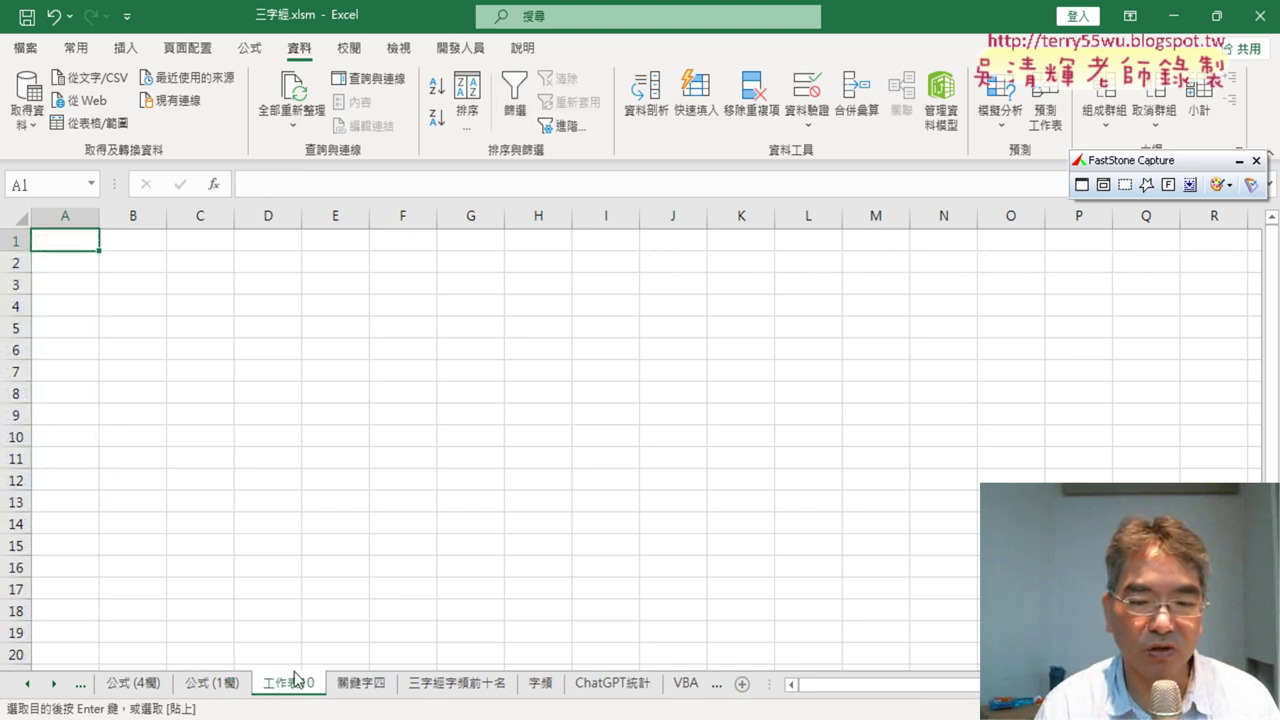
key(ctrl+v)
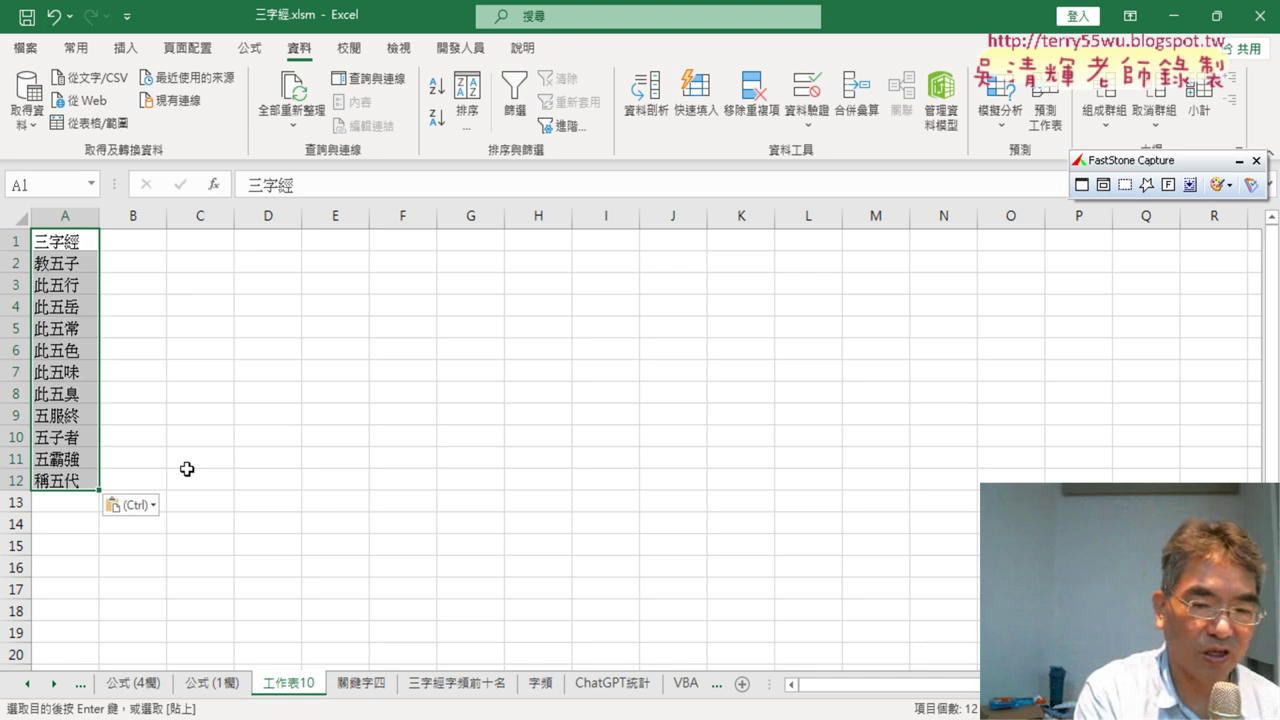
Rename the new sheet 關鍵字五 and go back to 公式 (1欄).
click(362, 684)
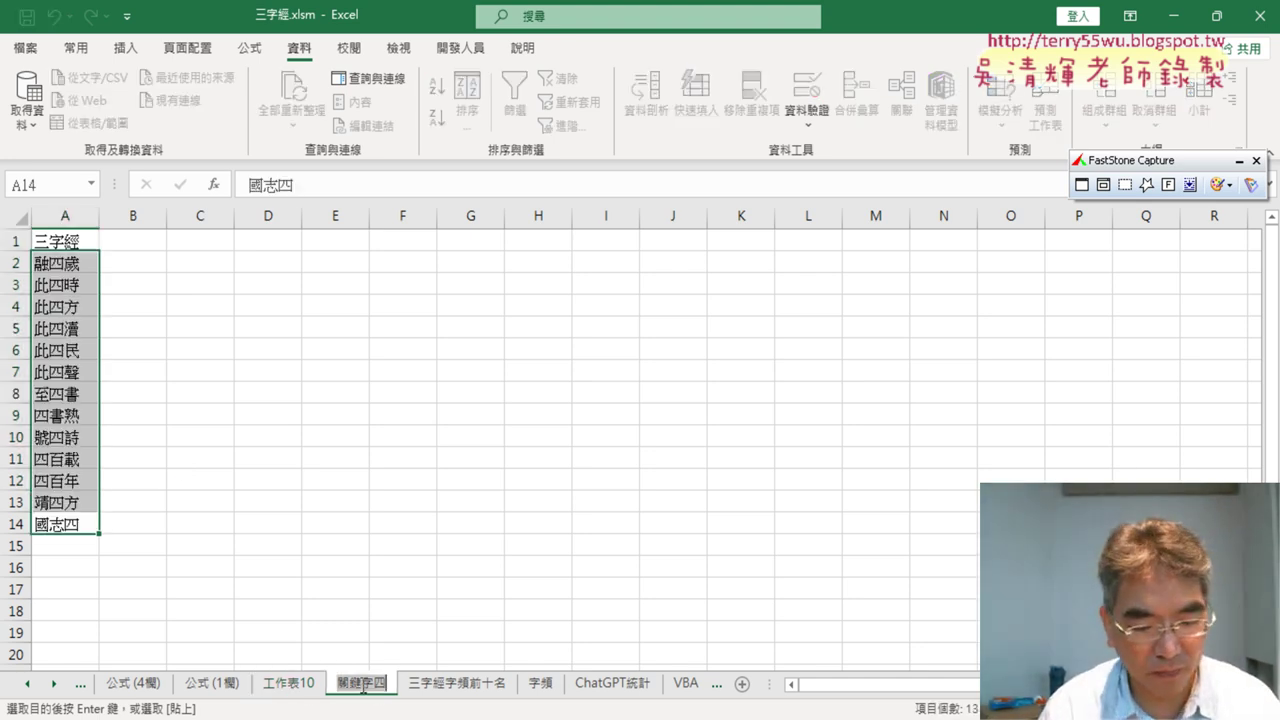
double_click(282, 685)
key(ctrl+v)
key(Return)
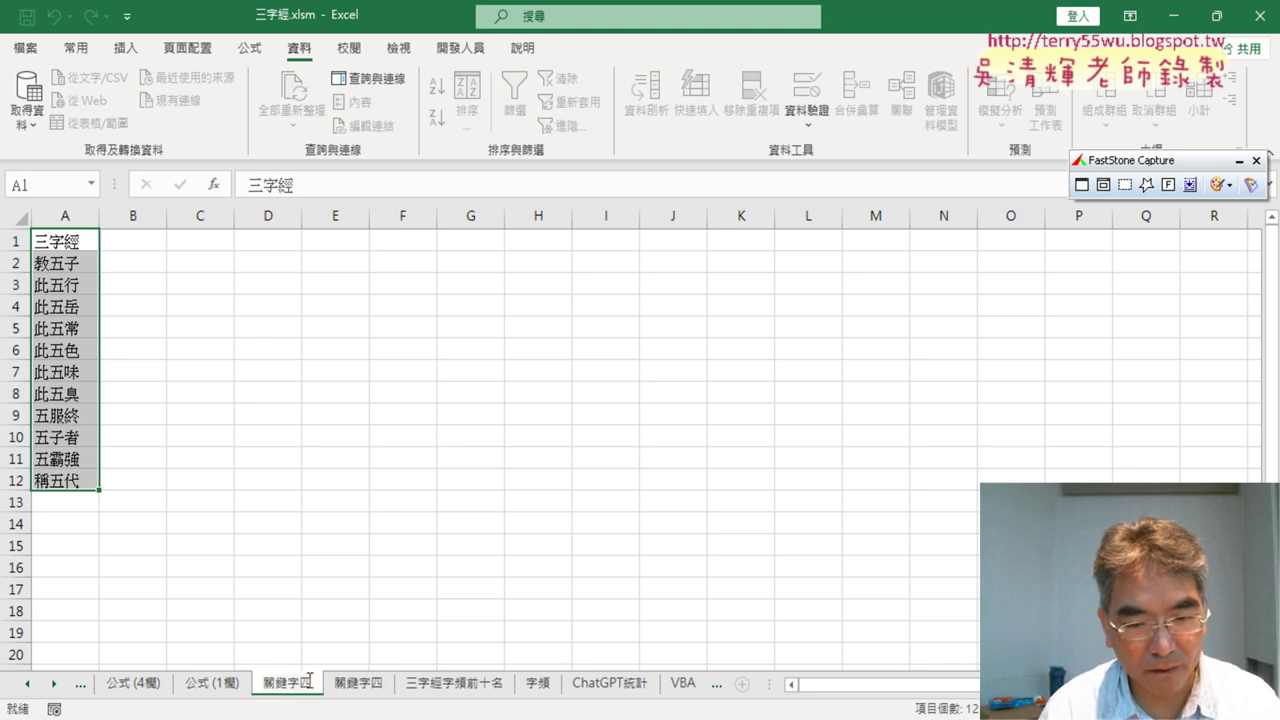
key(Return)
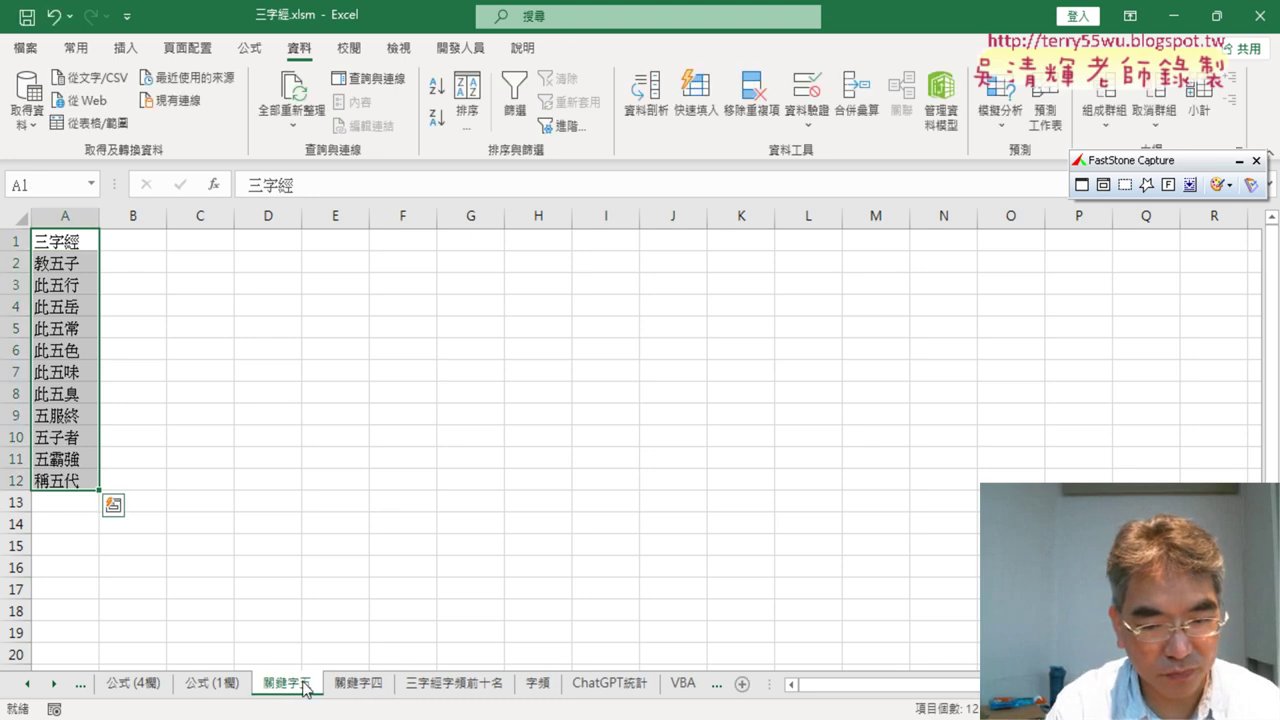
click(214, 686)
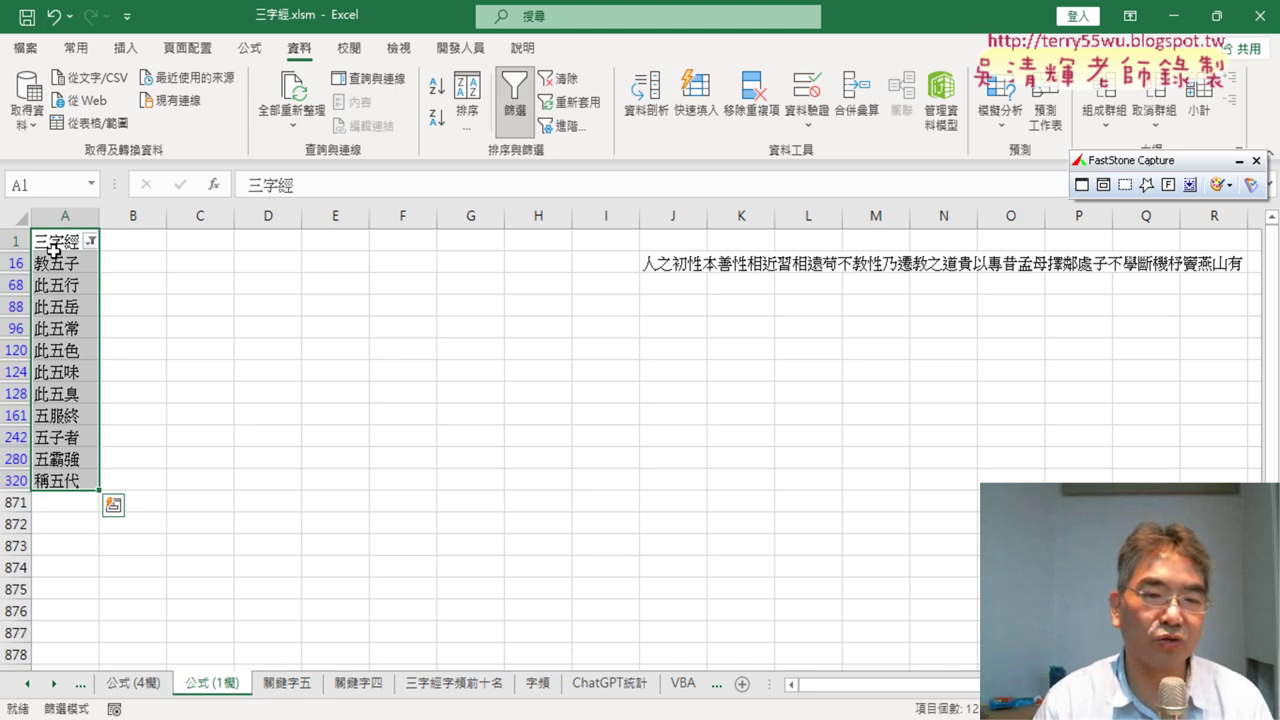
Switch off filtering to clear the 五 filter and select header cell A1.
click(533, 115)
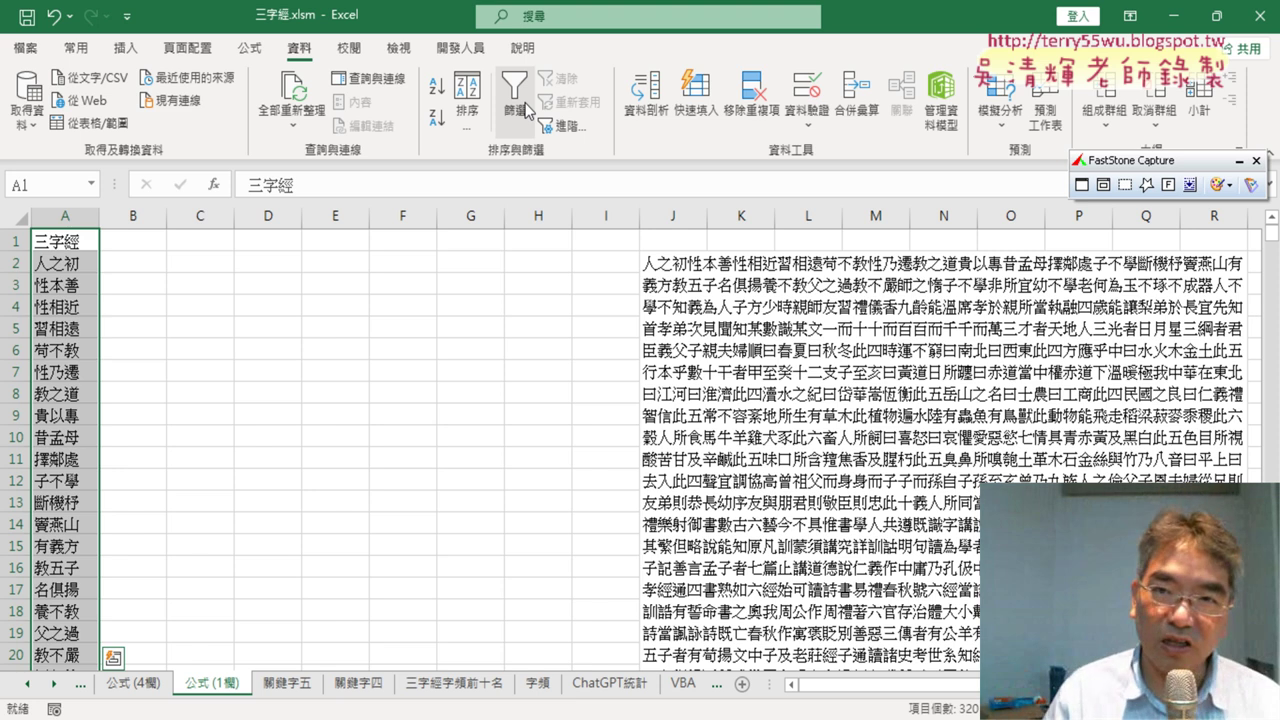
click(86, 243)
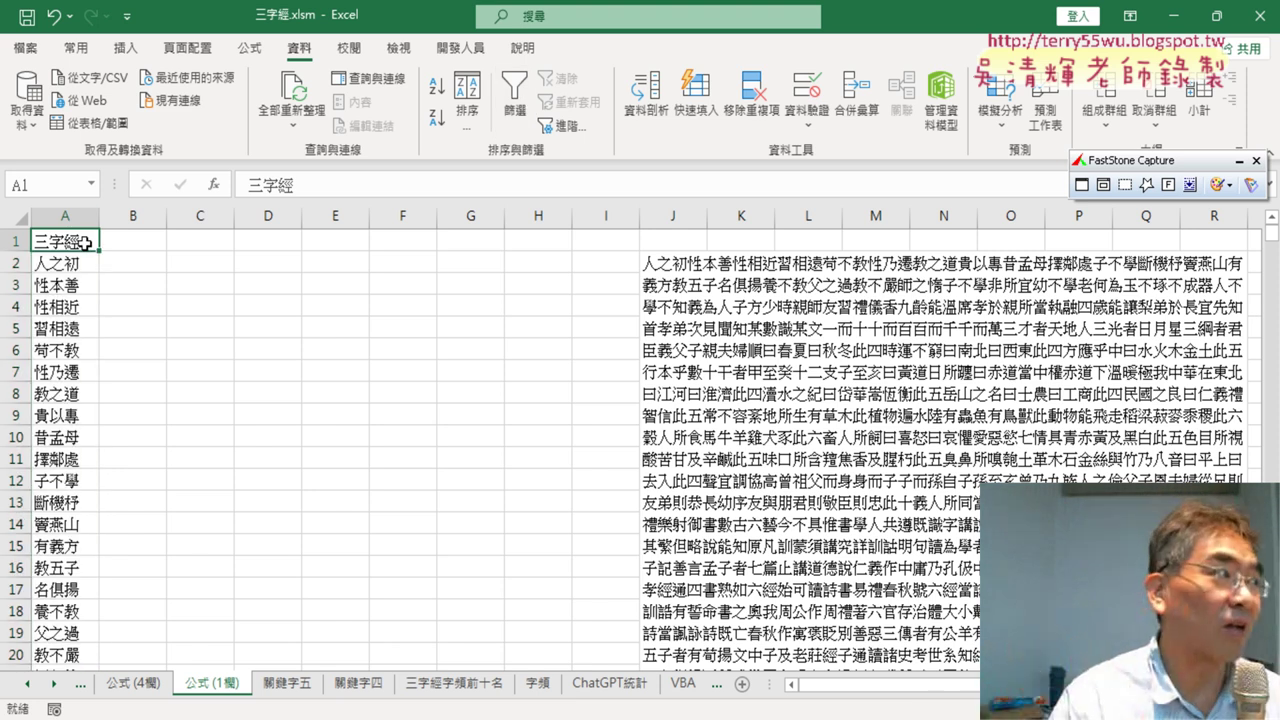
Re-enable filtering on column A, then go to the 三字經字頻前十名 pivot chart sheet.
click(515, 98)
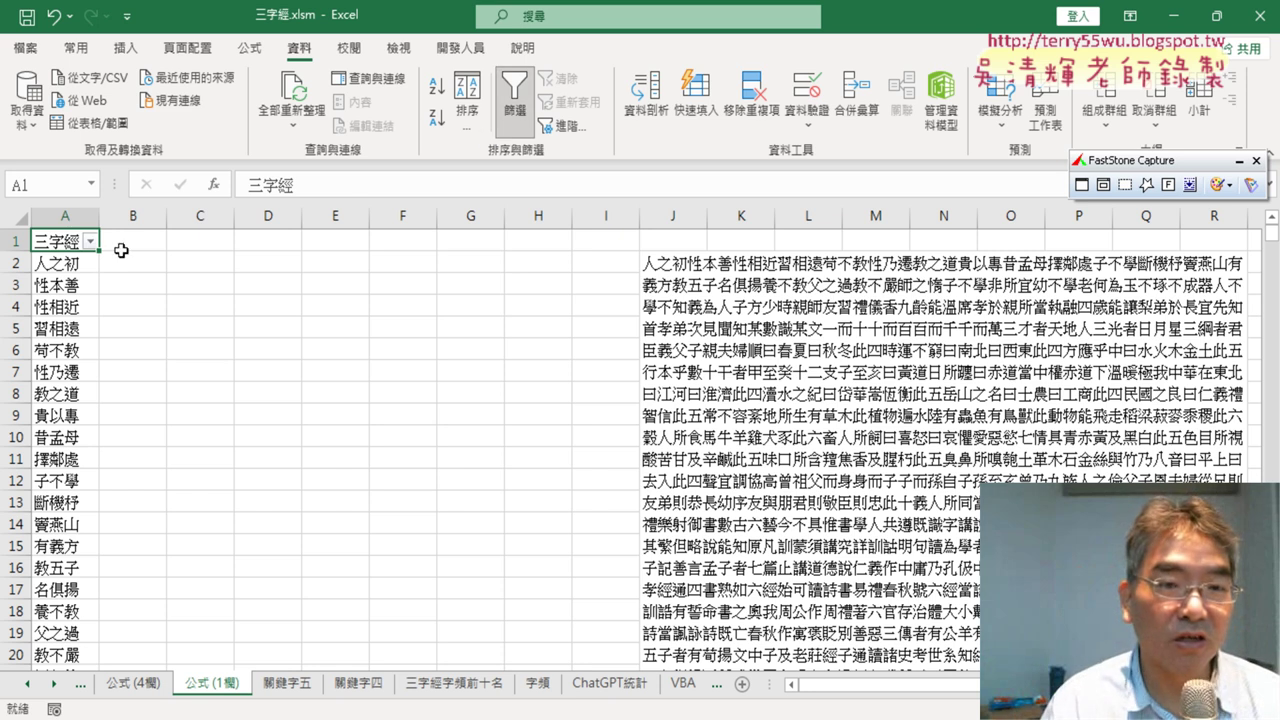
click(90, 243)
mouse_move(105, 421)
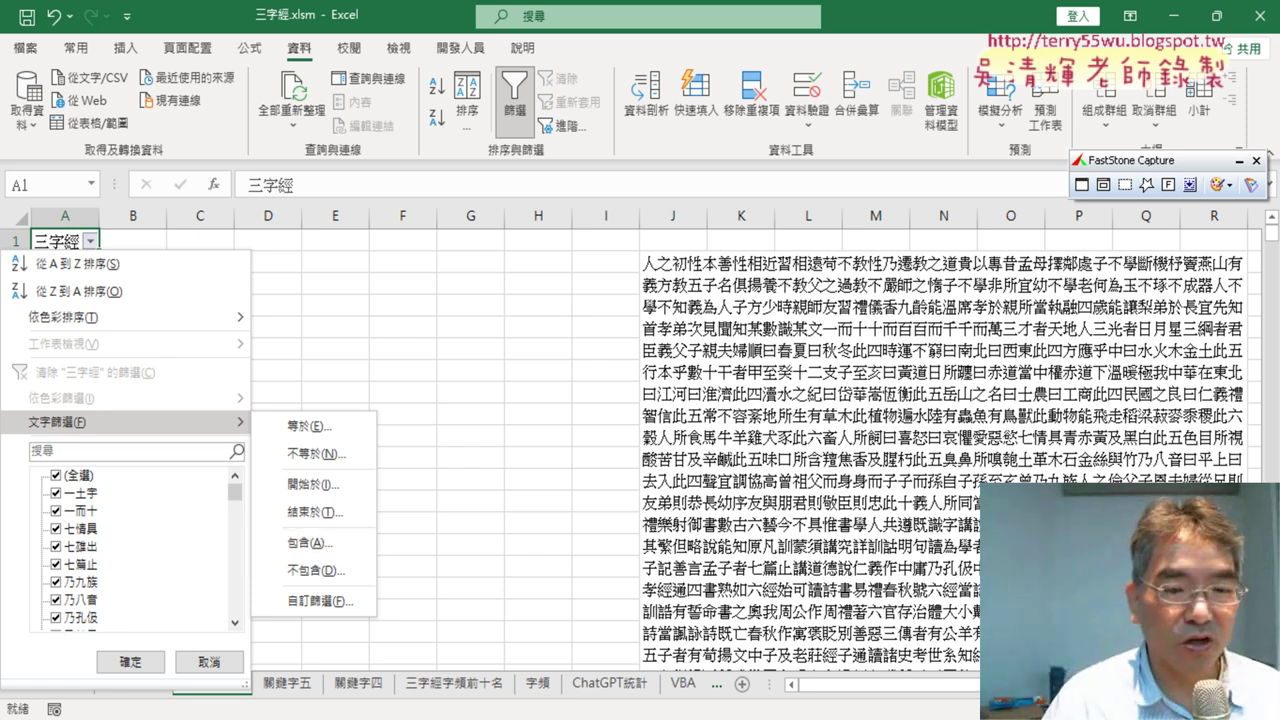
key(Escape)
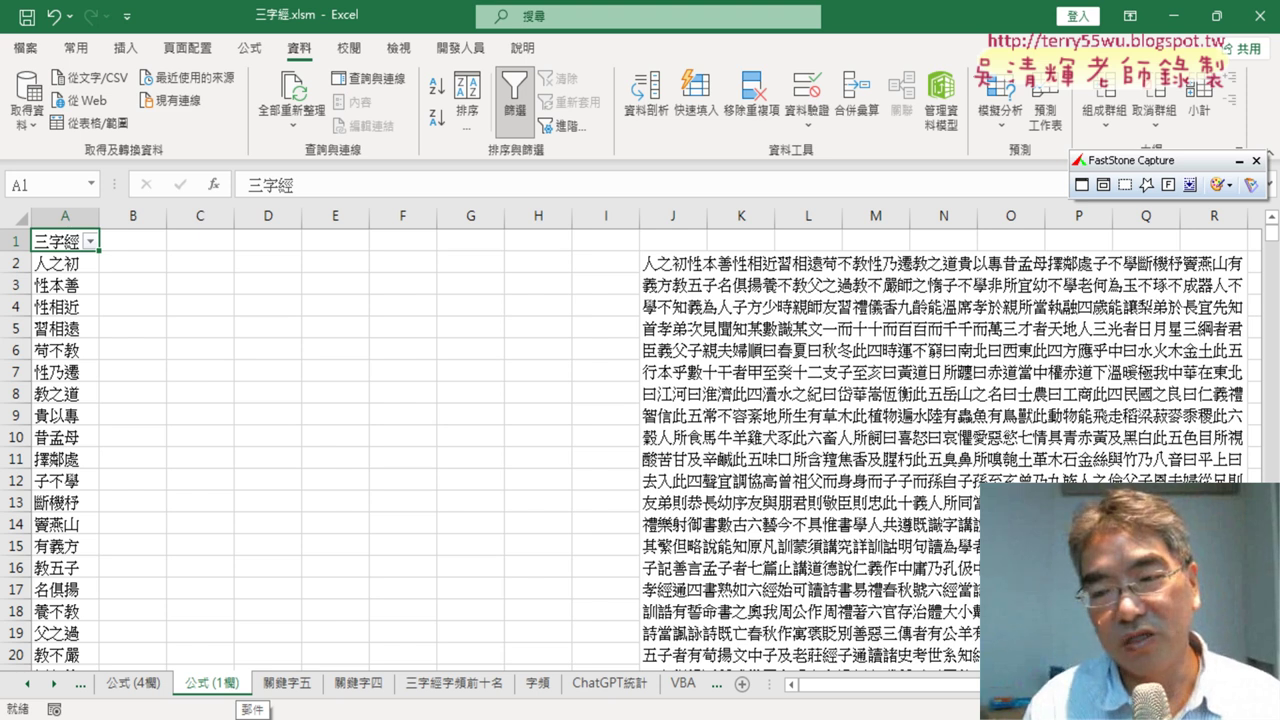
mouse_move(406, 716)
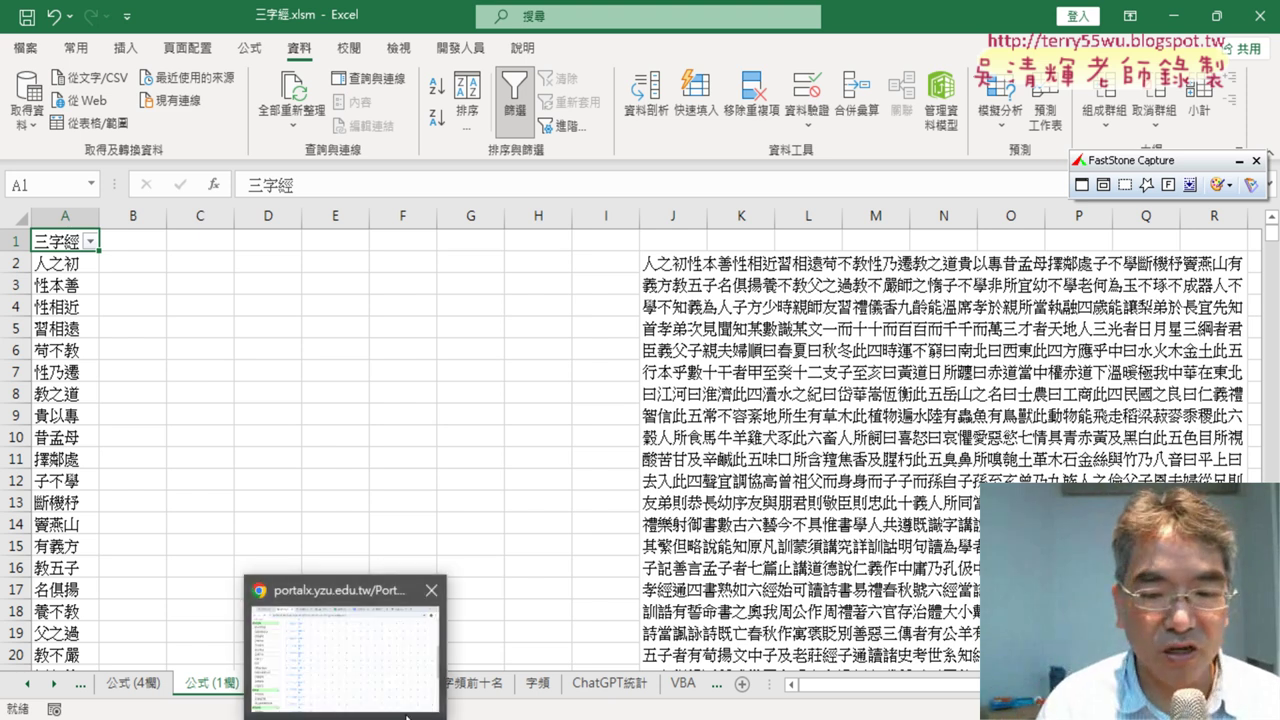
click(491, 686)
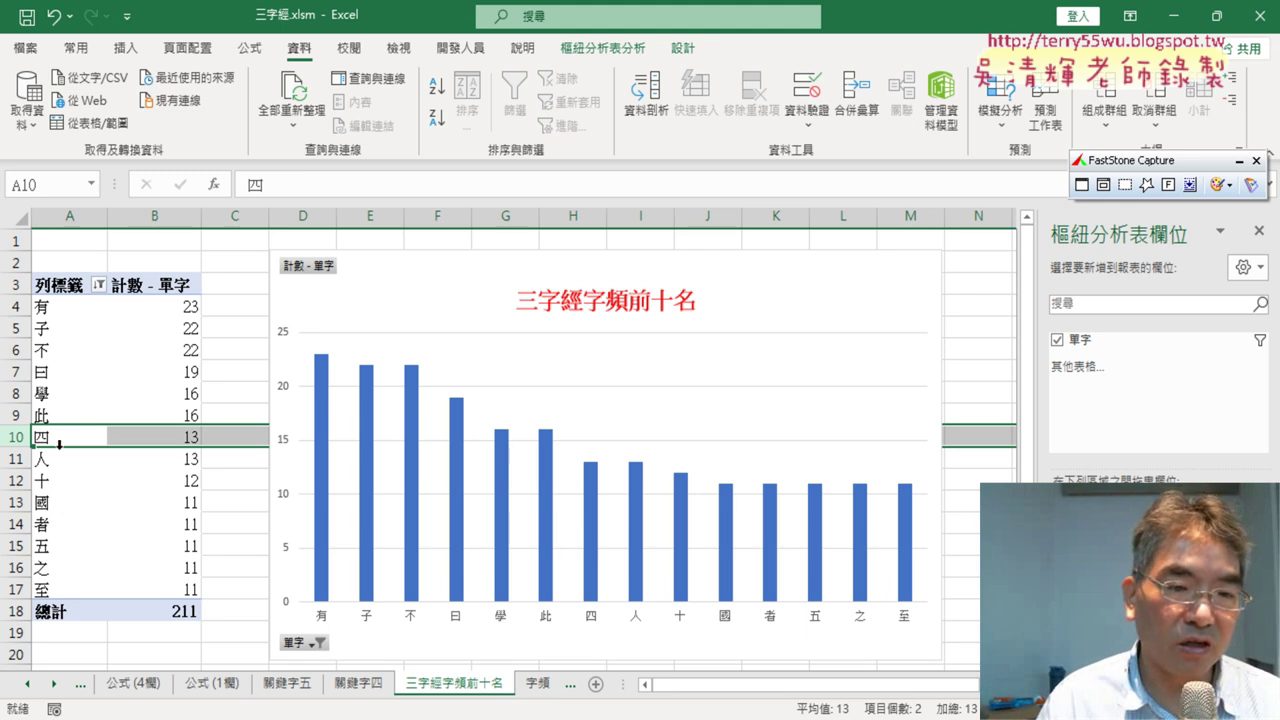
Pick 學 (16 occurrences) from the pivot table and filter 公式 (1欄) to phrases containing 學.
click(48, 395)
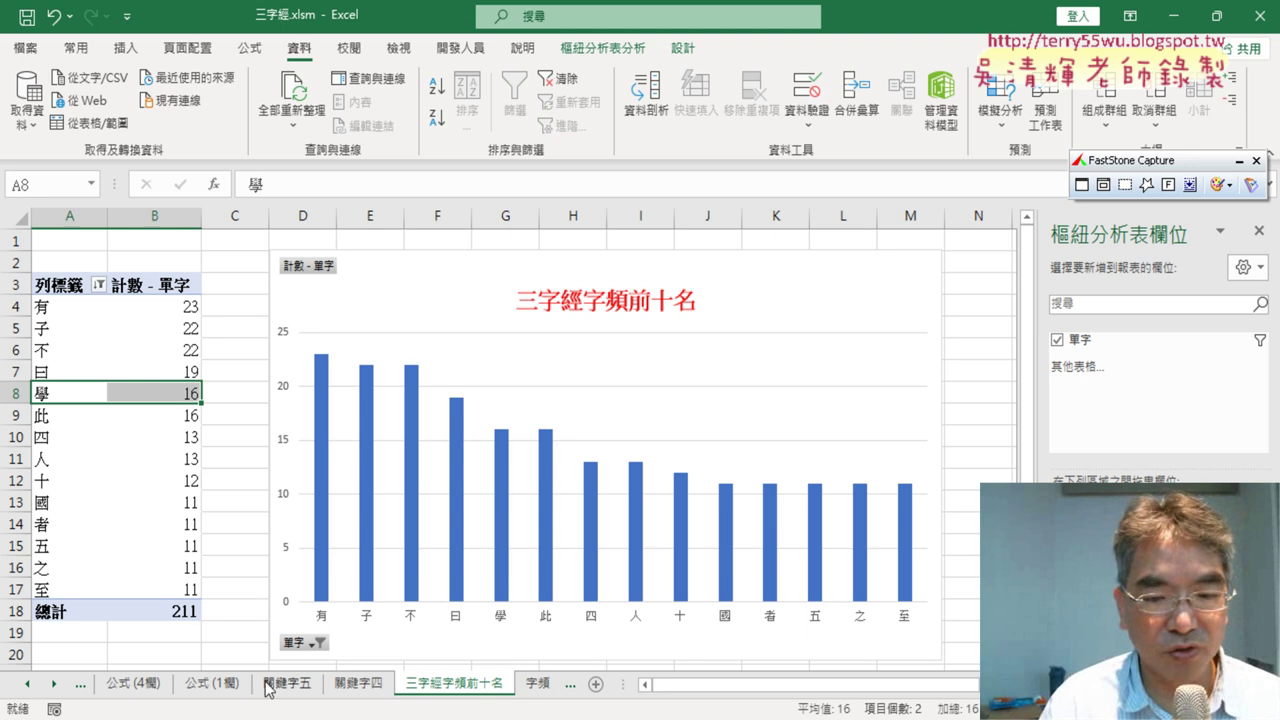
click(214, 684)
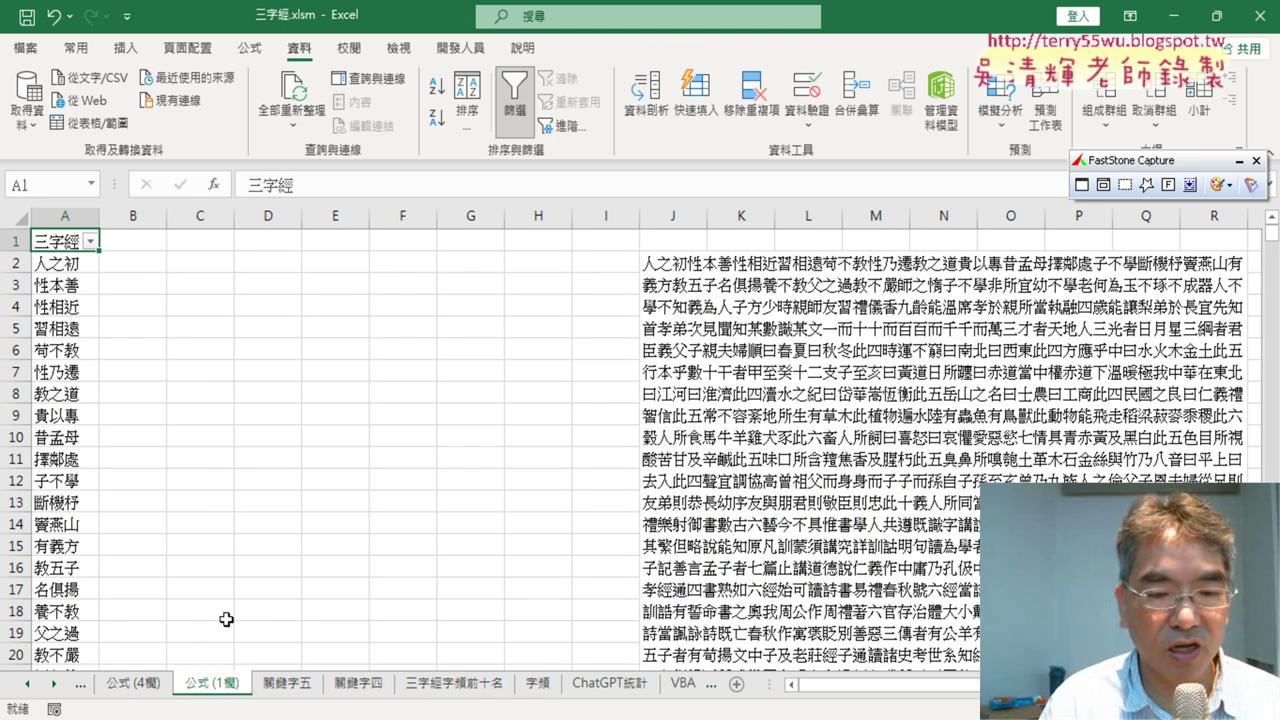
click(93, 243)
mouse_move(122, 426)
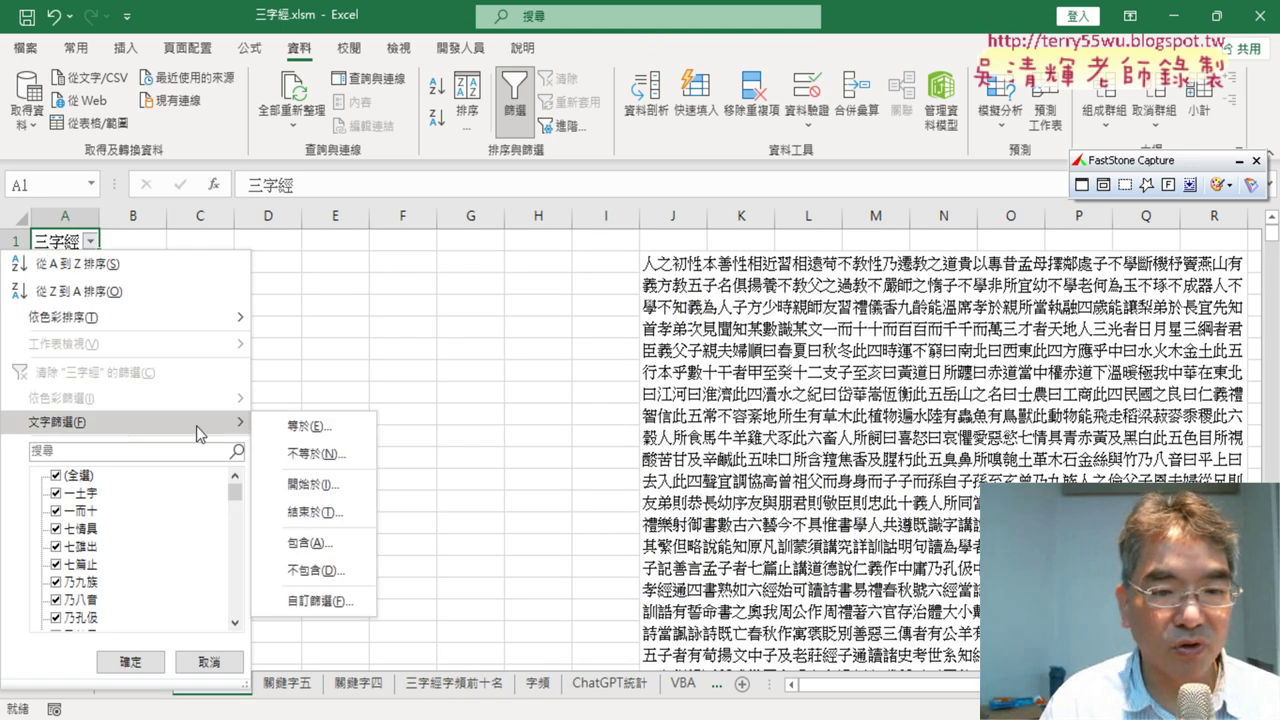
click(324, 545)
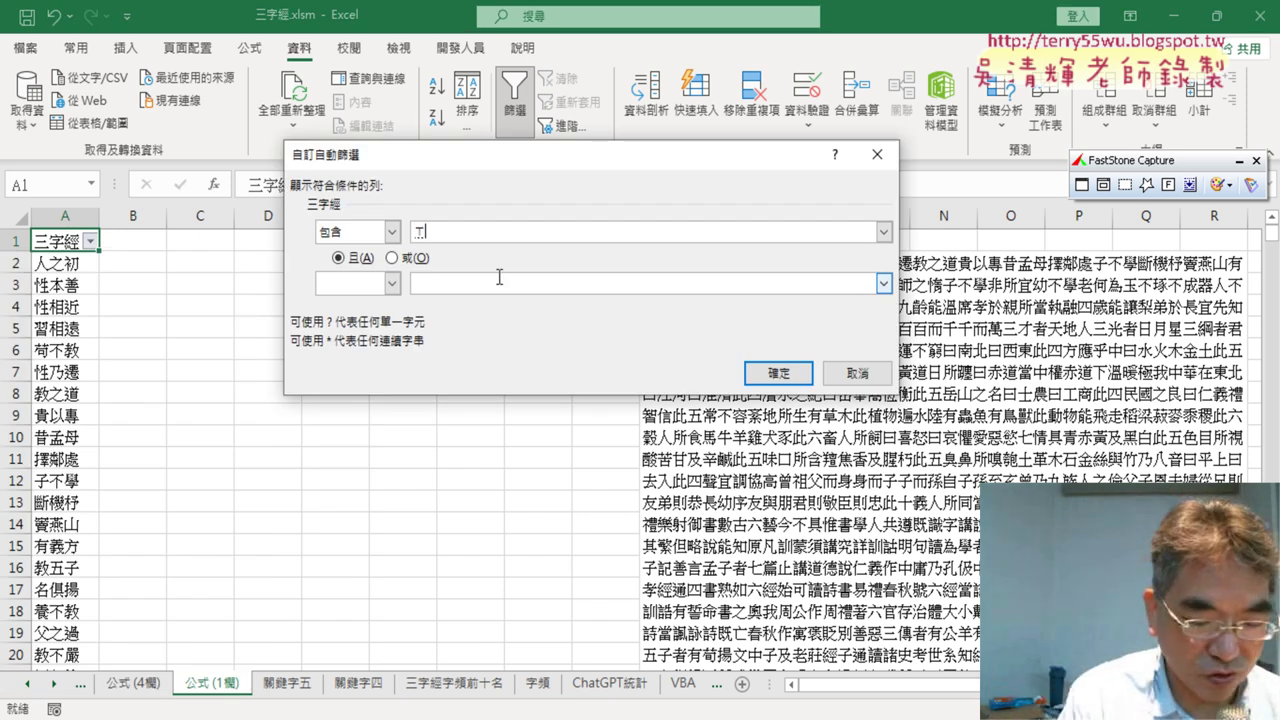
text(學)
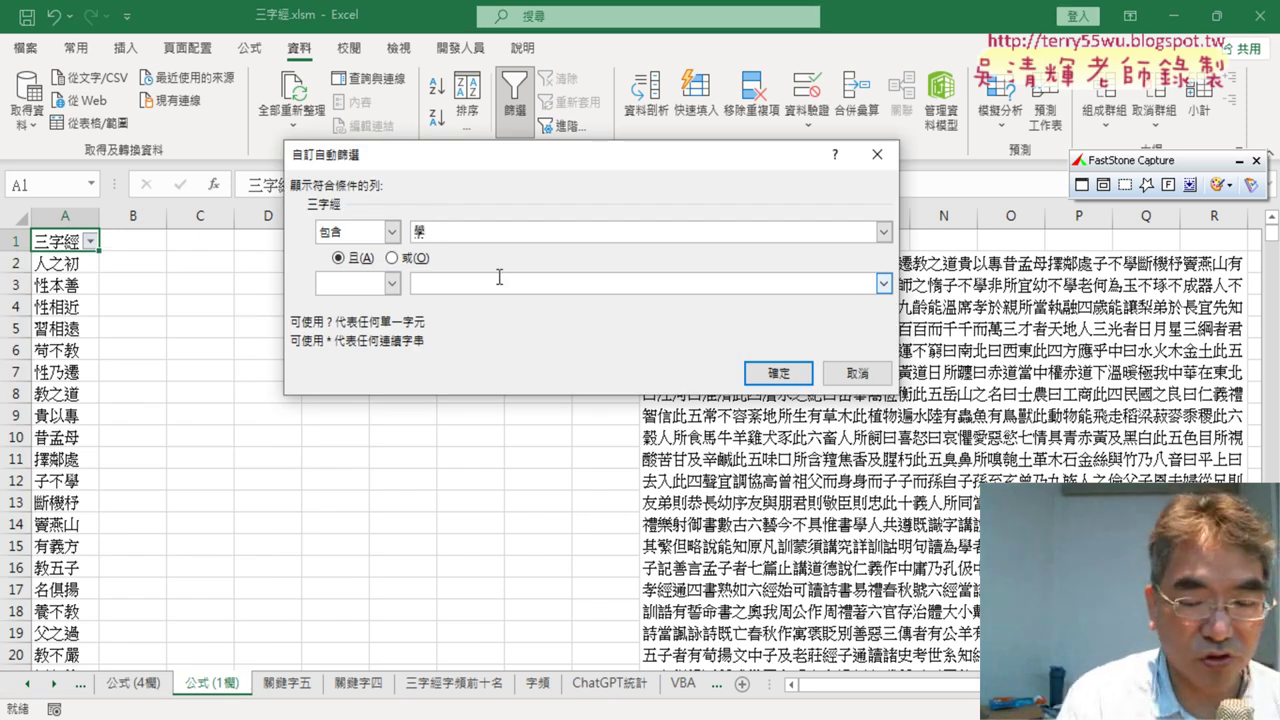
click(776, 372)
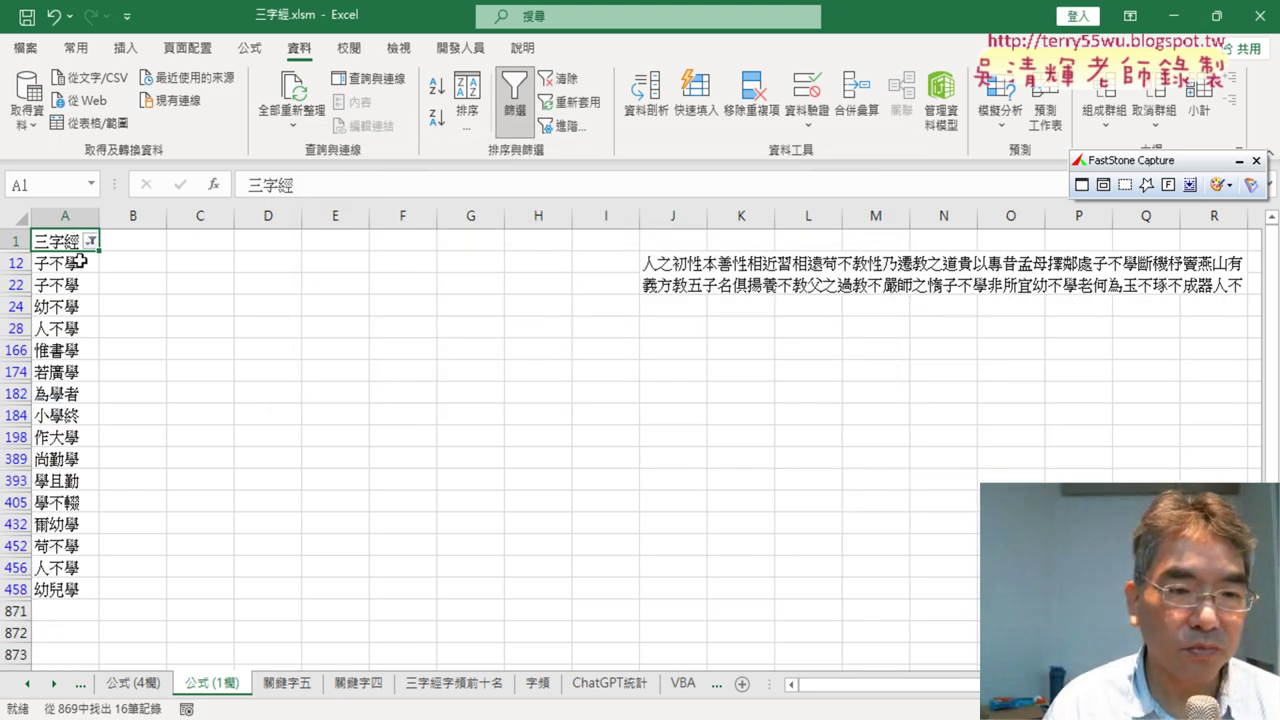
drag(79, 261, 79, 589)
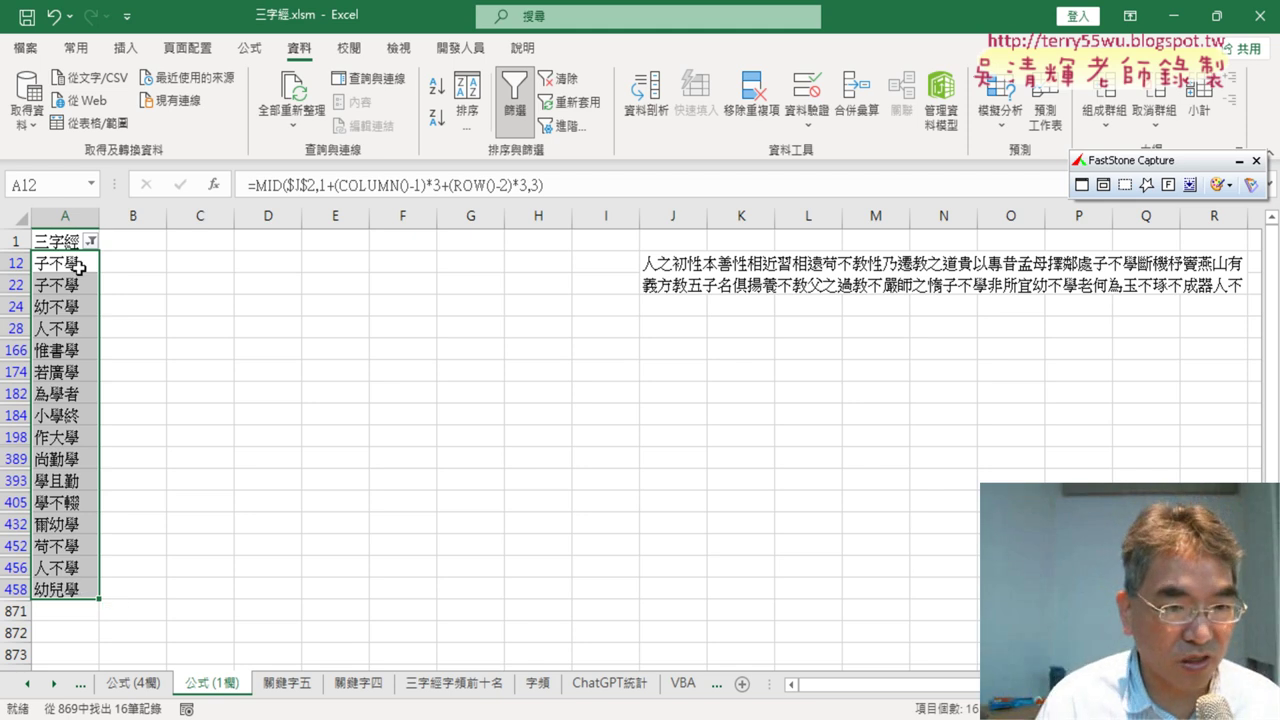
drag(78, 266, 78, 332)
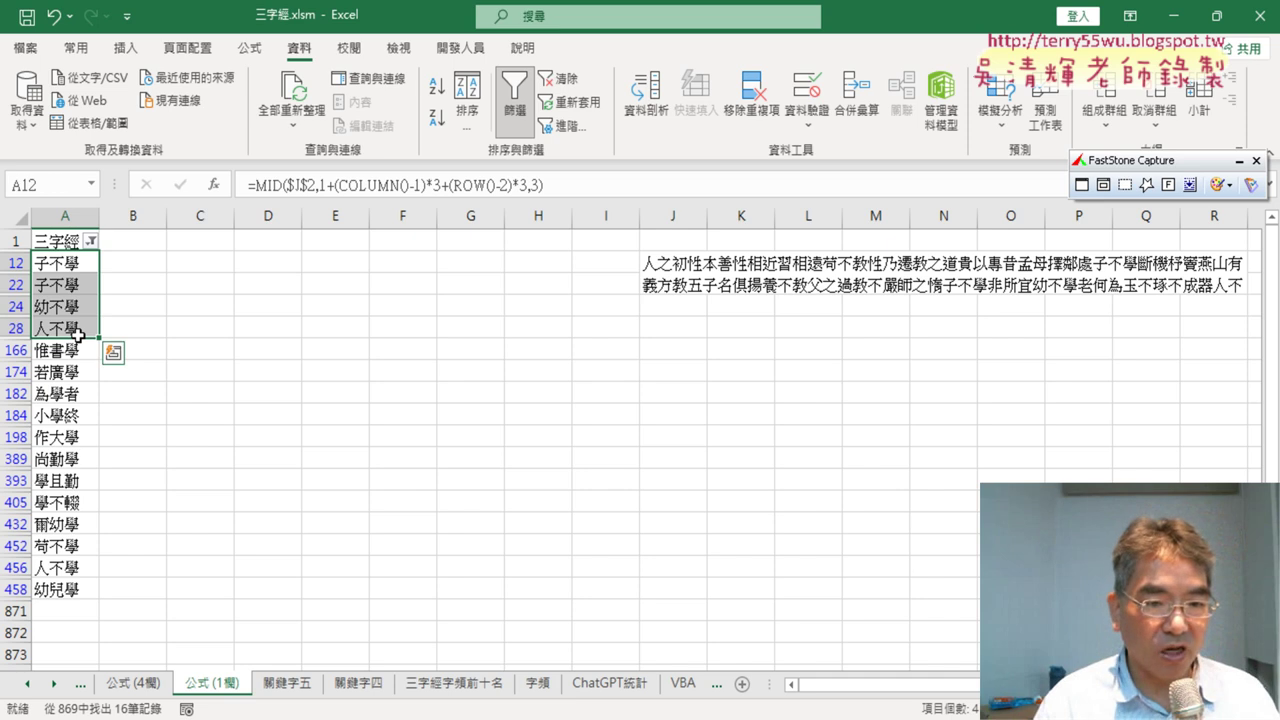
click(73, 548)
drag(73, 548, 84, 565)
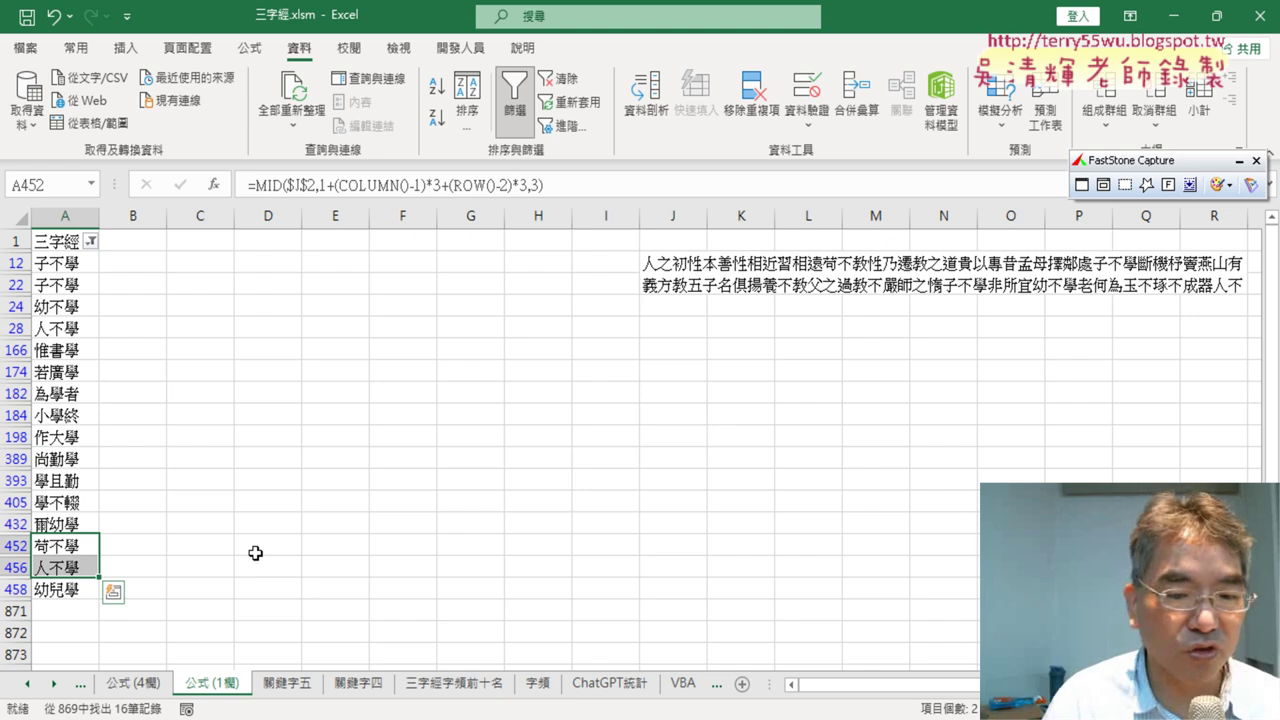
click(28, 684)
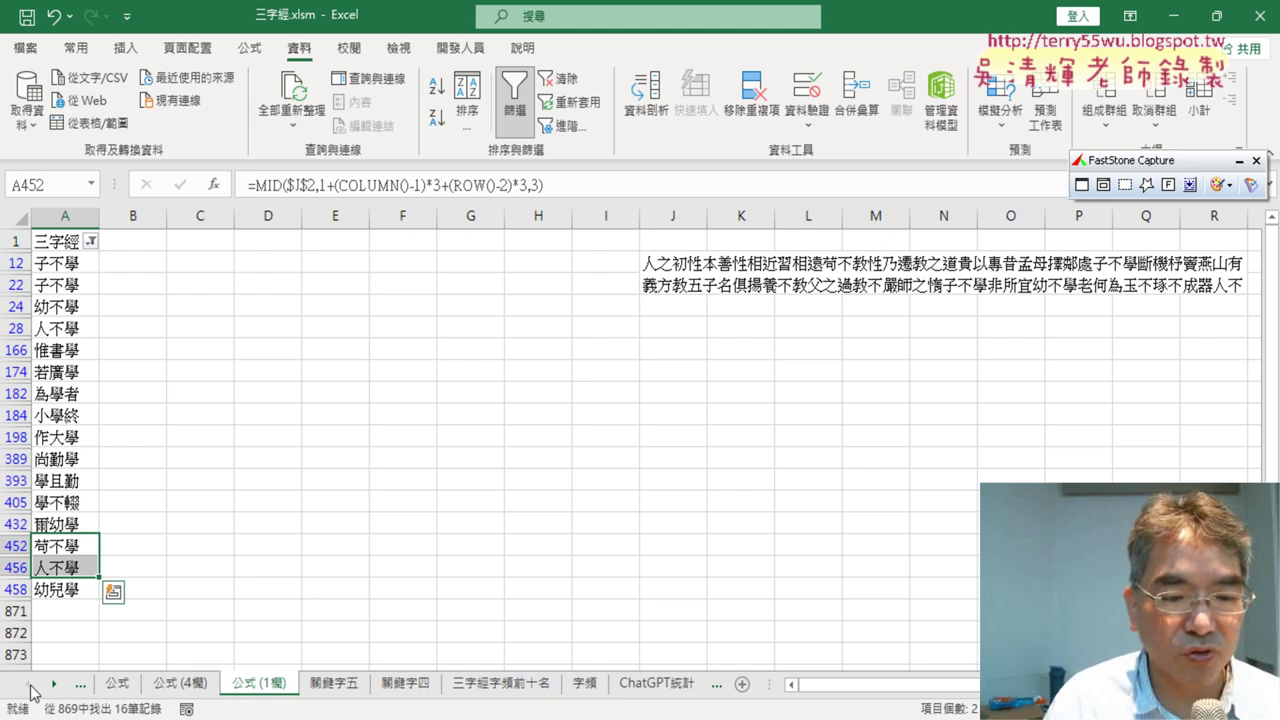
click(200, 690)
click(260, 685)
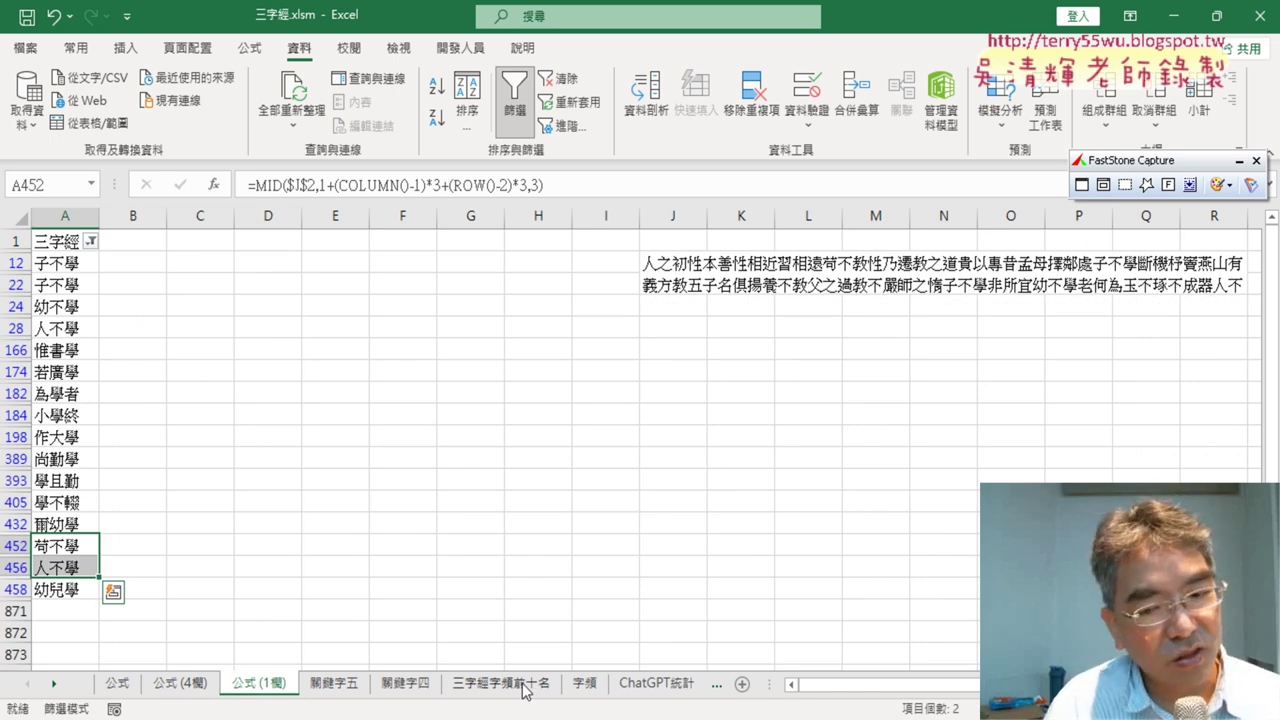
click(584, 688)
click(512, 690)
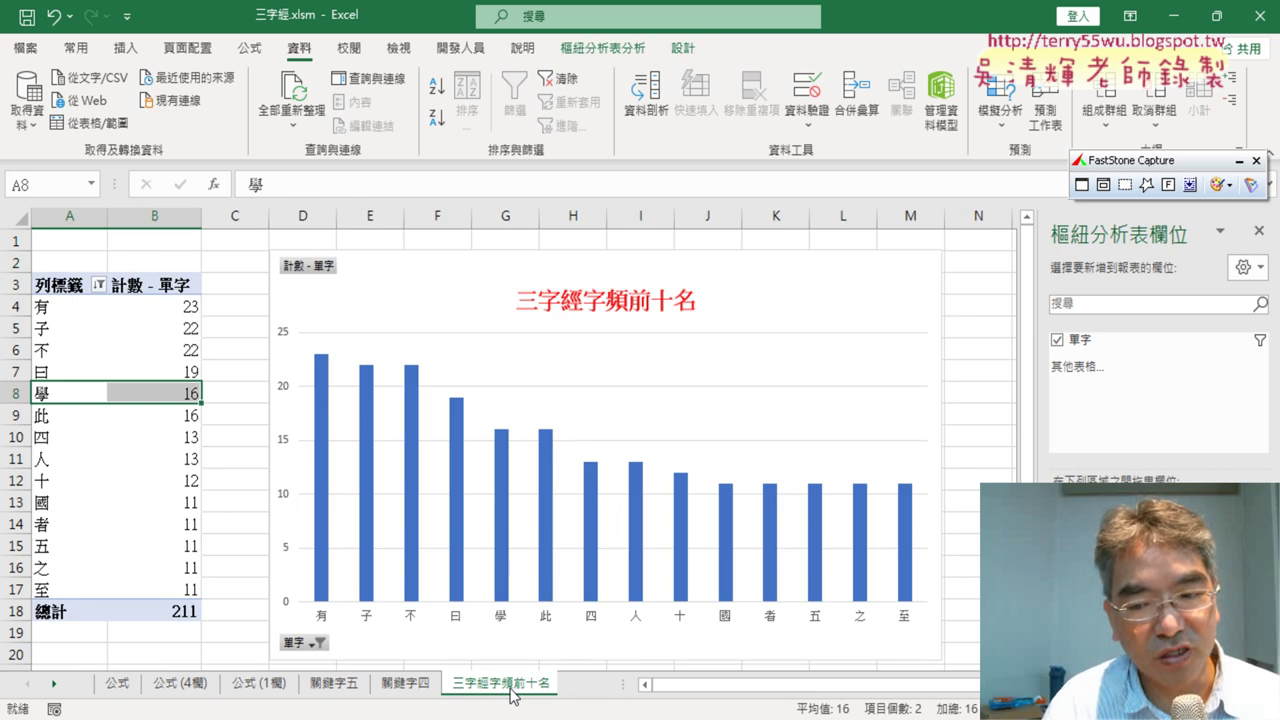
drag(622, 685, 783, 685)
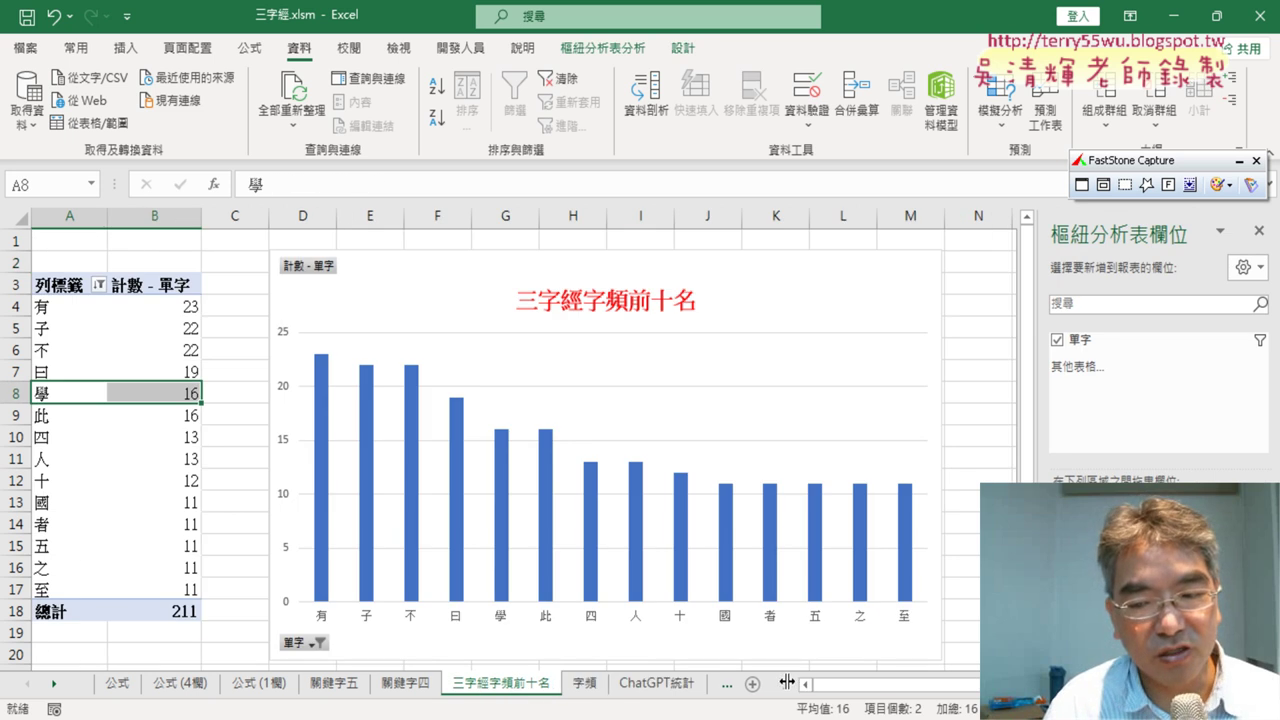
click(672, 690)
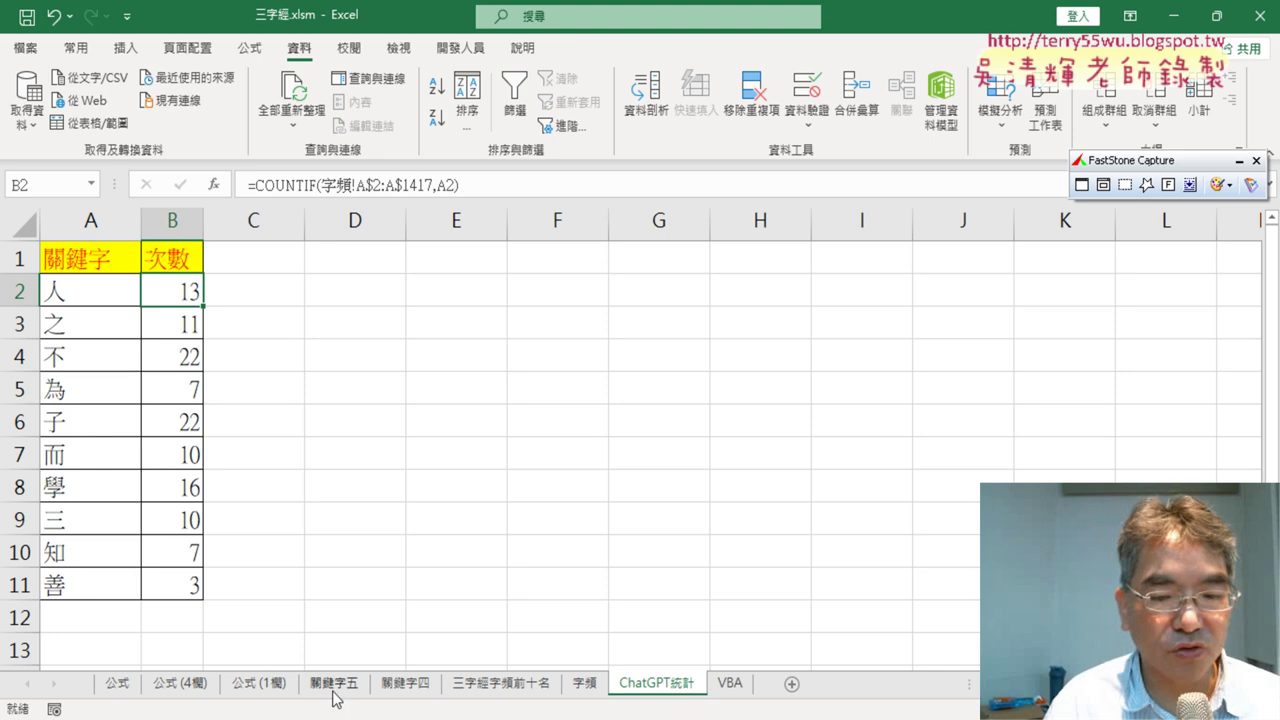
click(262, 688)
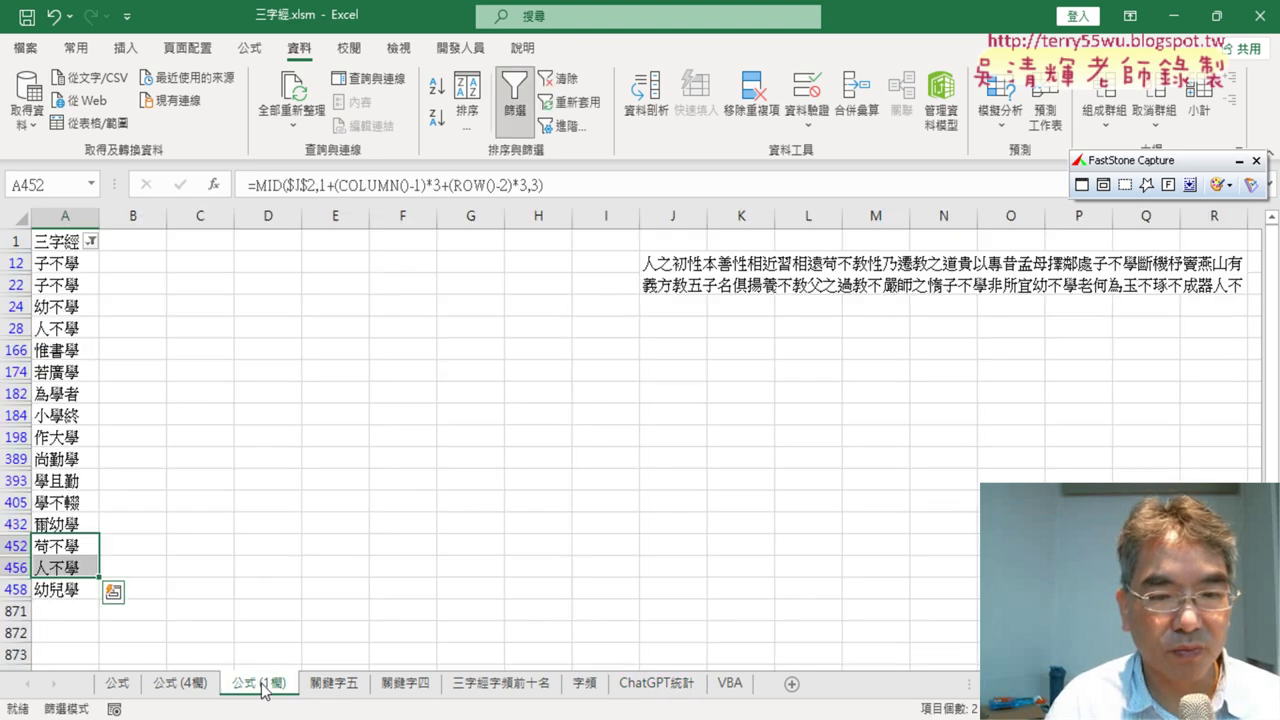
Turn filtering off on 公式 (1欄), review the 關鍵字五 and 關鍵字四 sheets, then return.
click(514, 108)
click(514, 108)
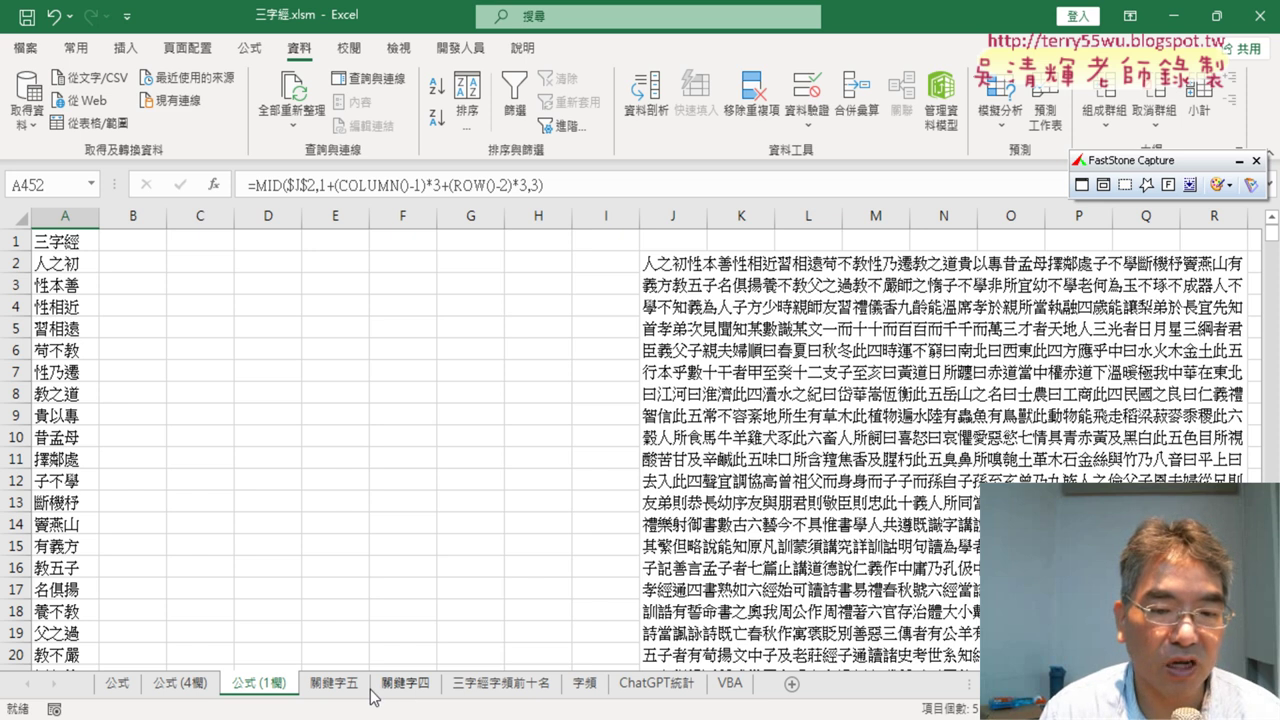
click(340, 690)
click(390, 697)
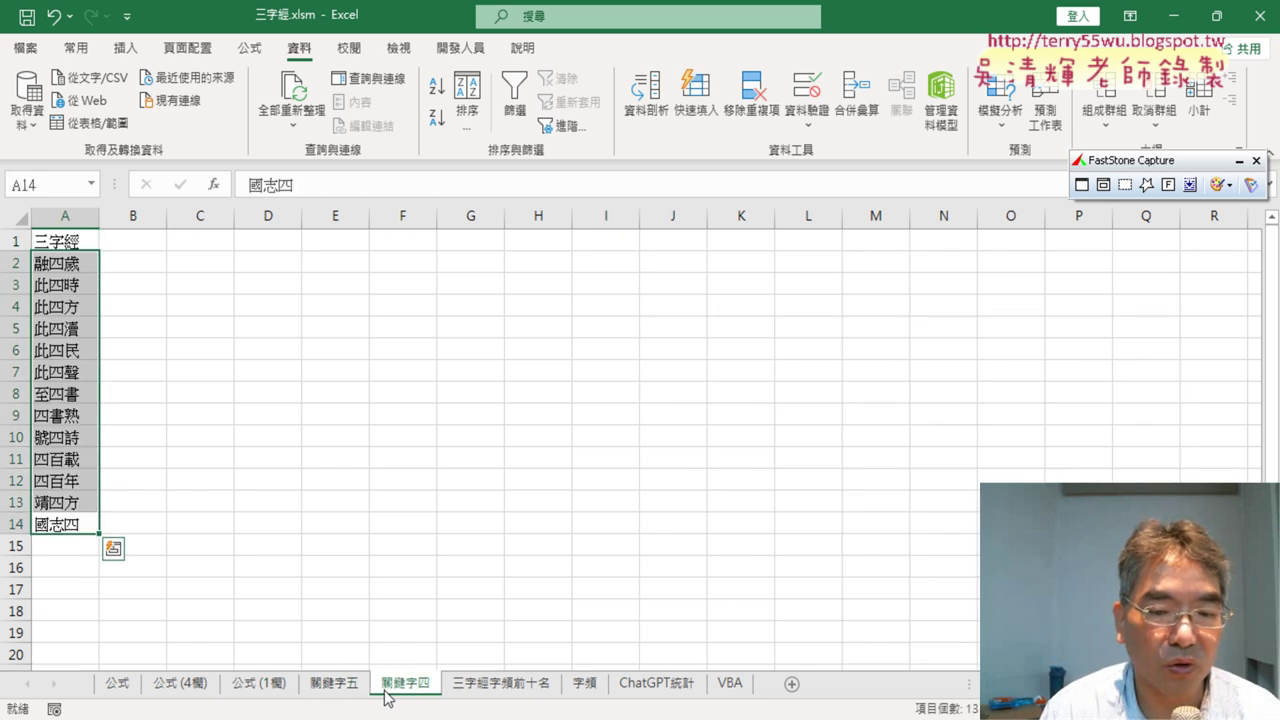
click(333, 690)
click(268, 690)
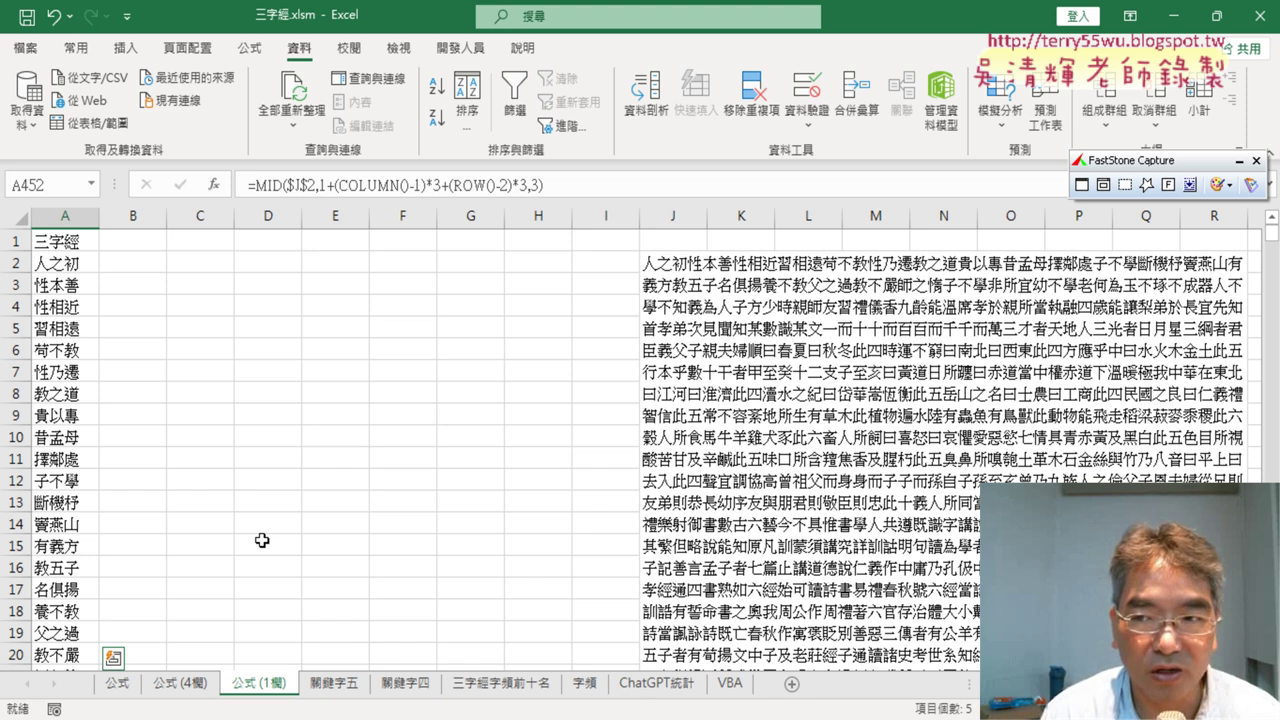
click(1239, 160)
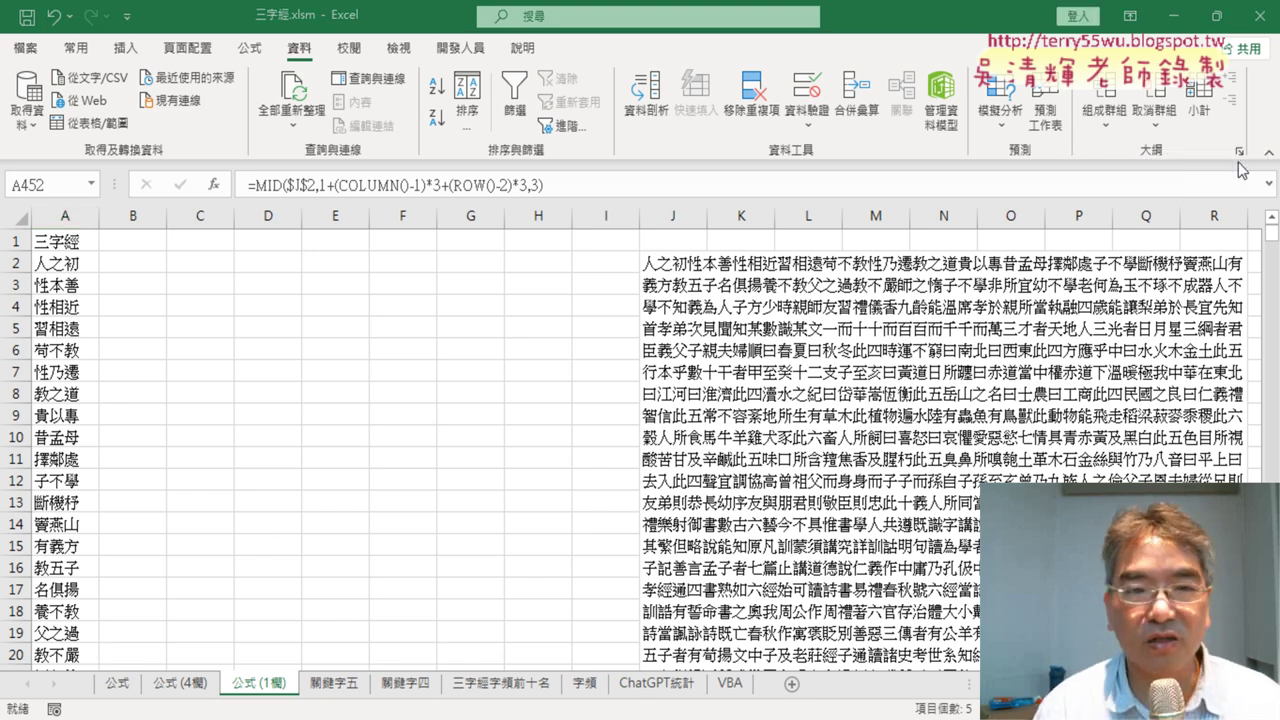